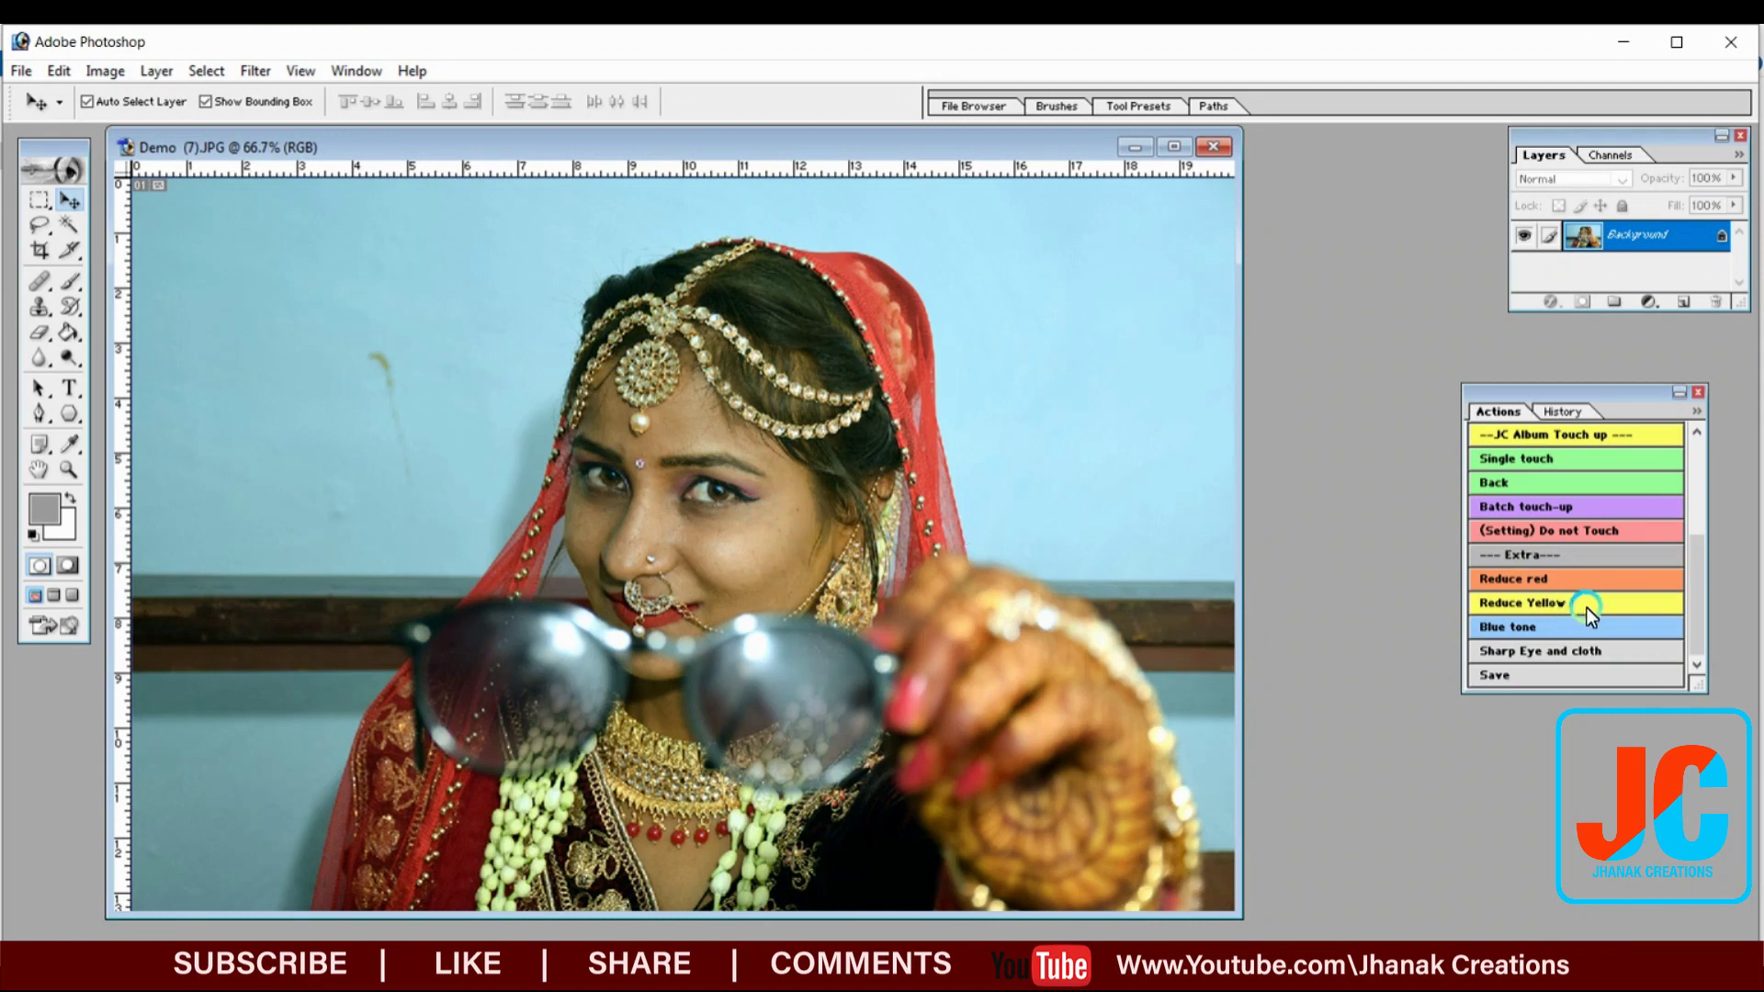
Apply the Blue tone action to the Demo (7) photo and compare the original snapshot with the edited state in the history
click(1567, 628)
click(1561, 410)
click(1581, 434)
click(1573, 530)
click(1498, 413)
Close the Demo (7) photo and select the Demo (13) and Demo (8) images together in the Demo folder
click(1212, 148)
key(alt+Tab)
click(1132, 555)
ctrl+click(1576, 303)
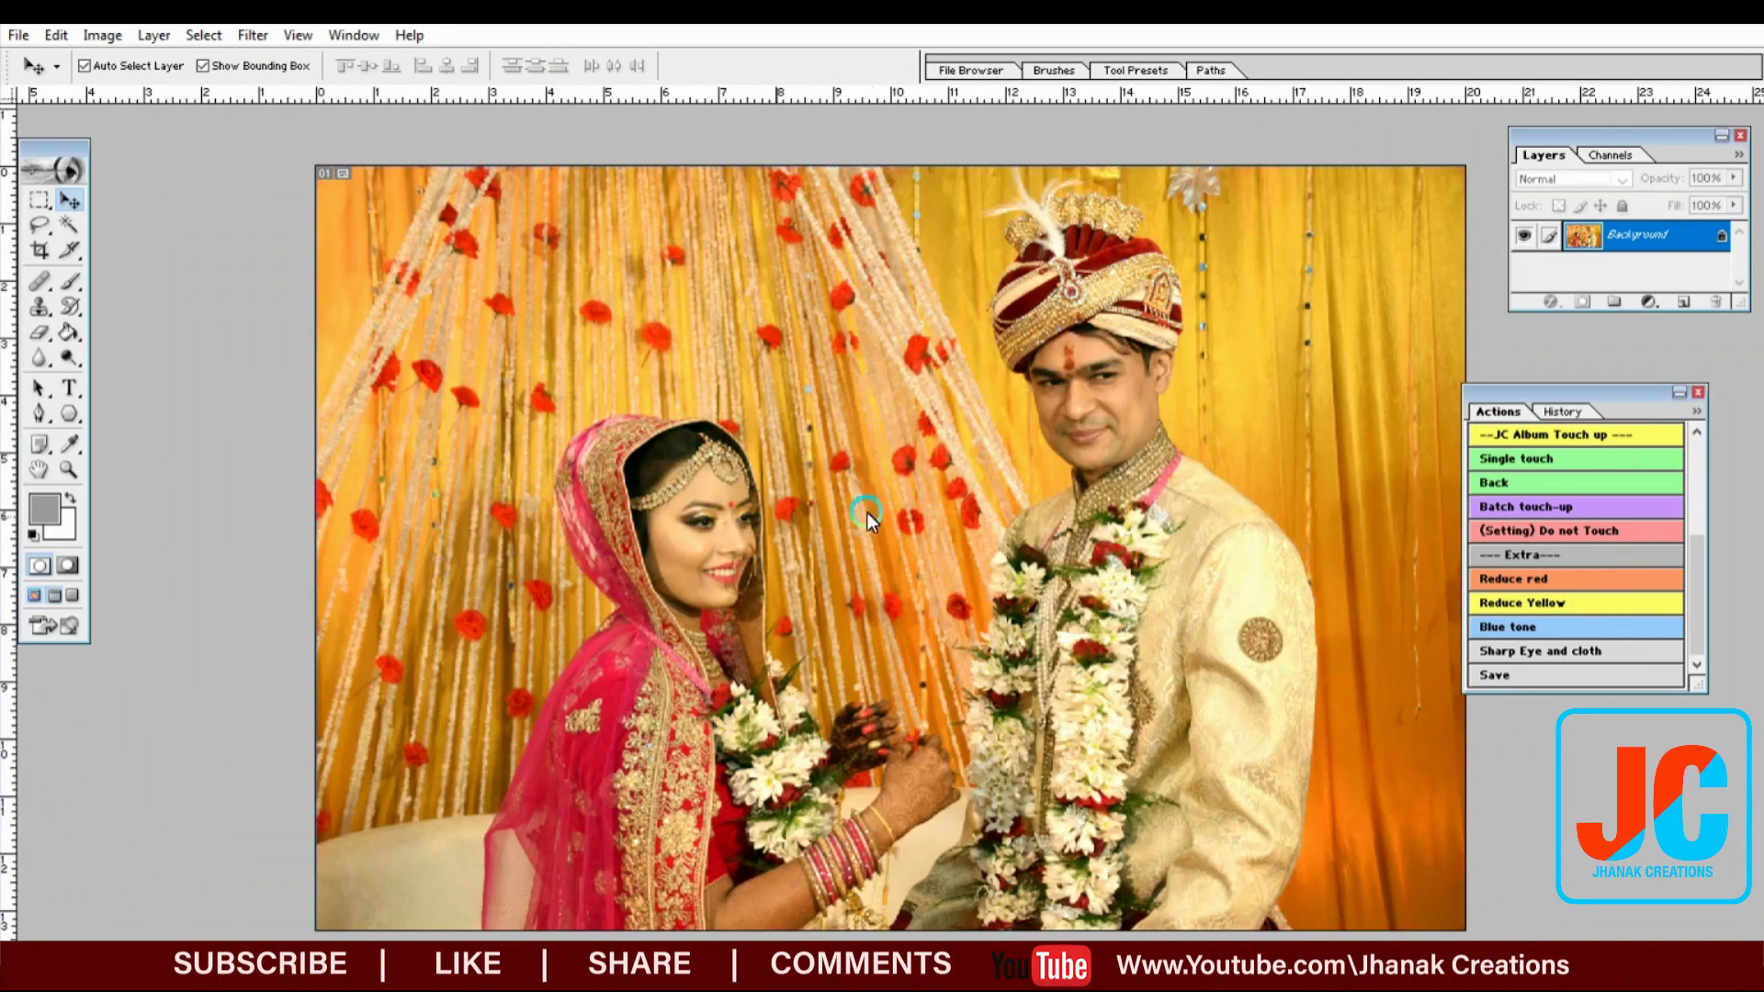
Apply the Reduce Yellow and Blue tone actions to the couple photo and check its edit history
click(1568, 602)
click(1524, 628)
click(1561, 412)
click(1590, 550)
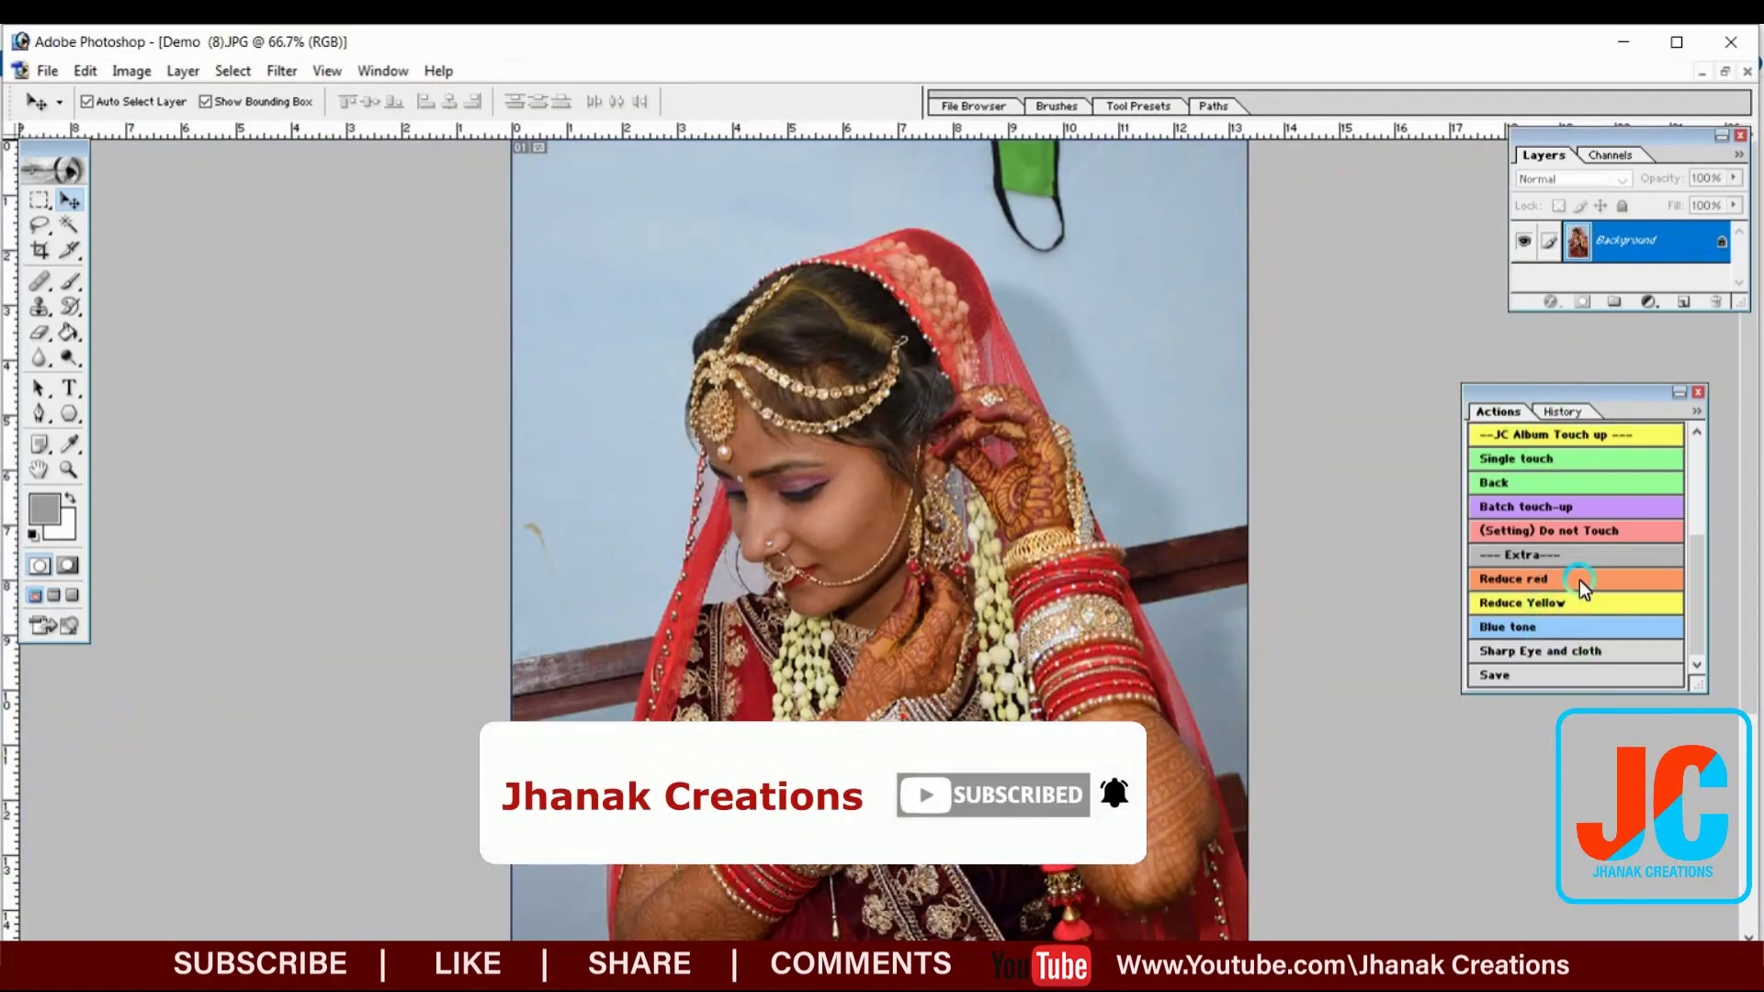
Apply the Reduce Yellow and Blue tone actions to Demo (8) and inspect the bride's face up close
click(1580, 603)
click(1571, 628)
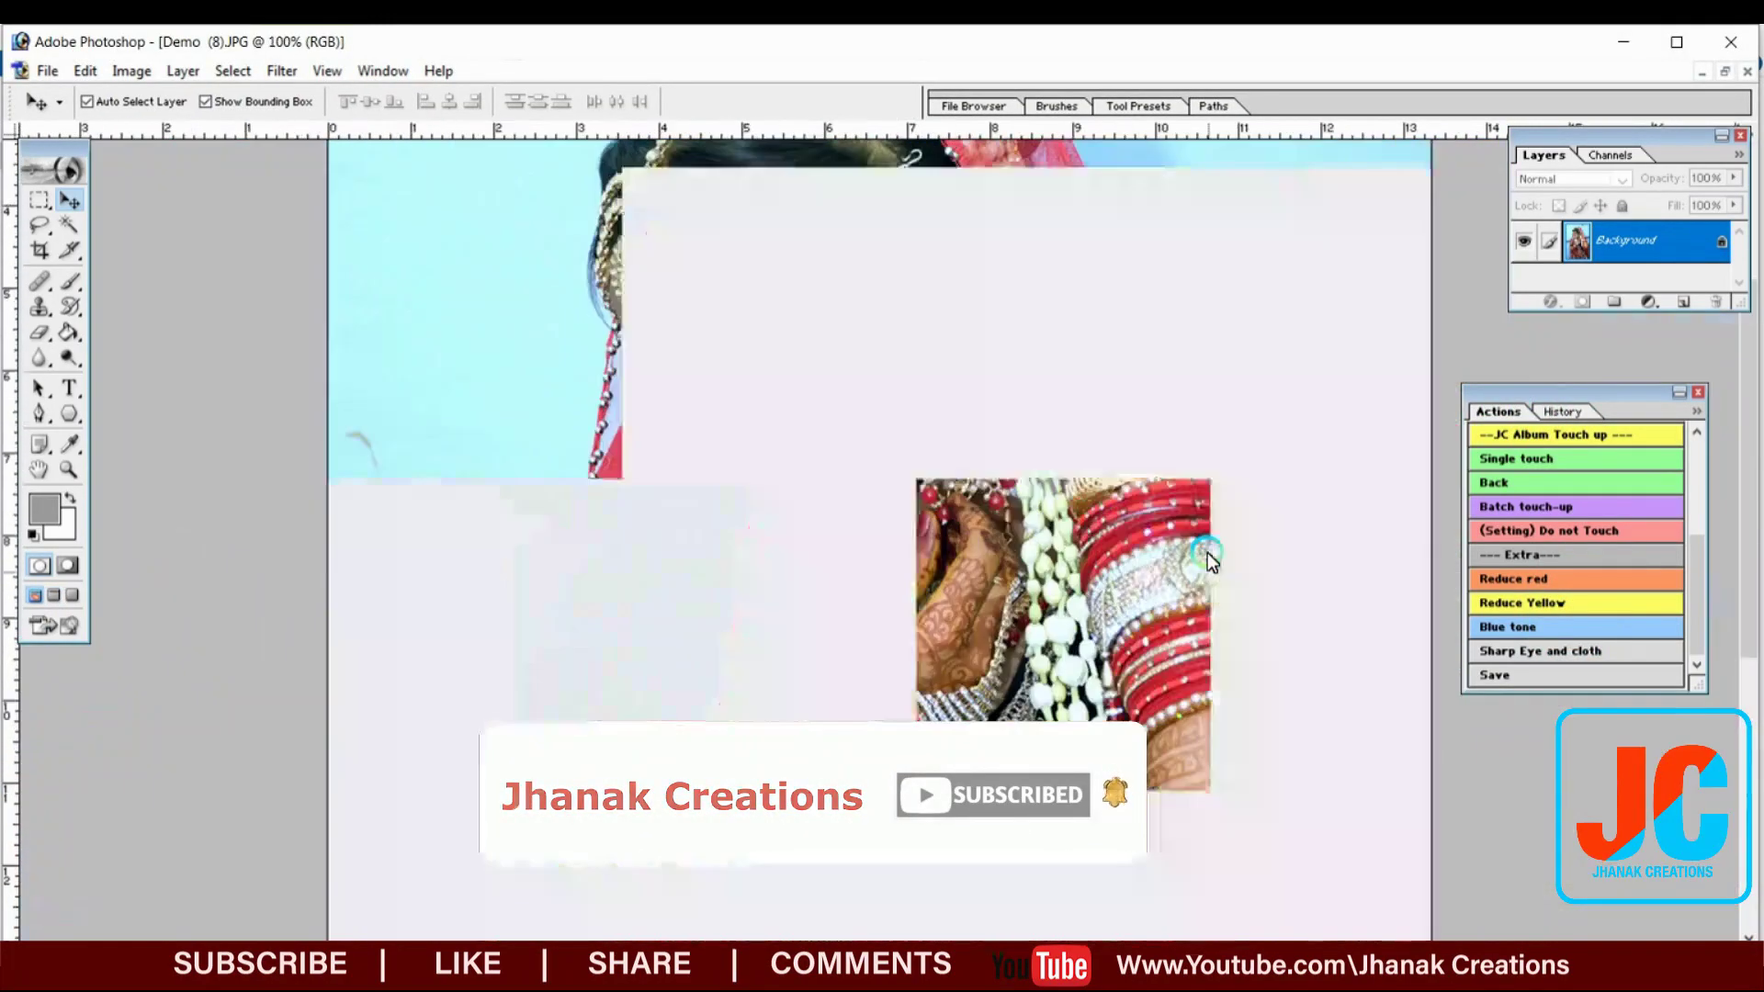
click(1645, 492)
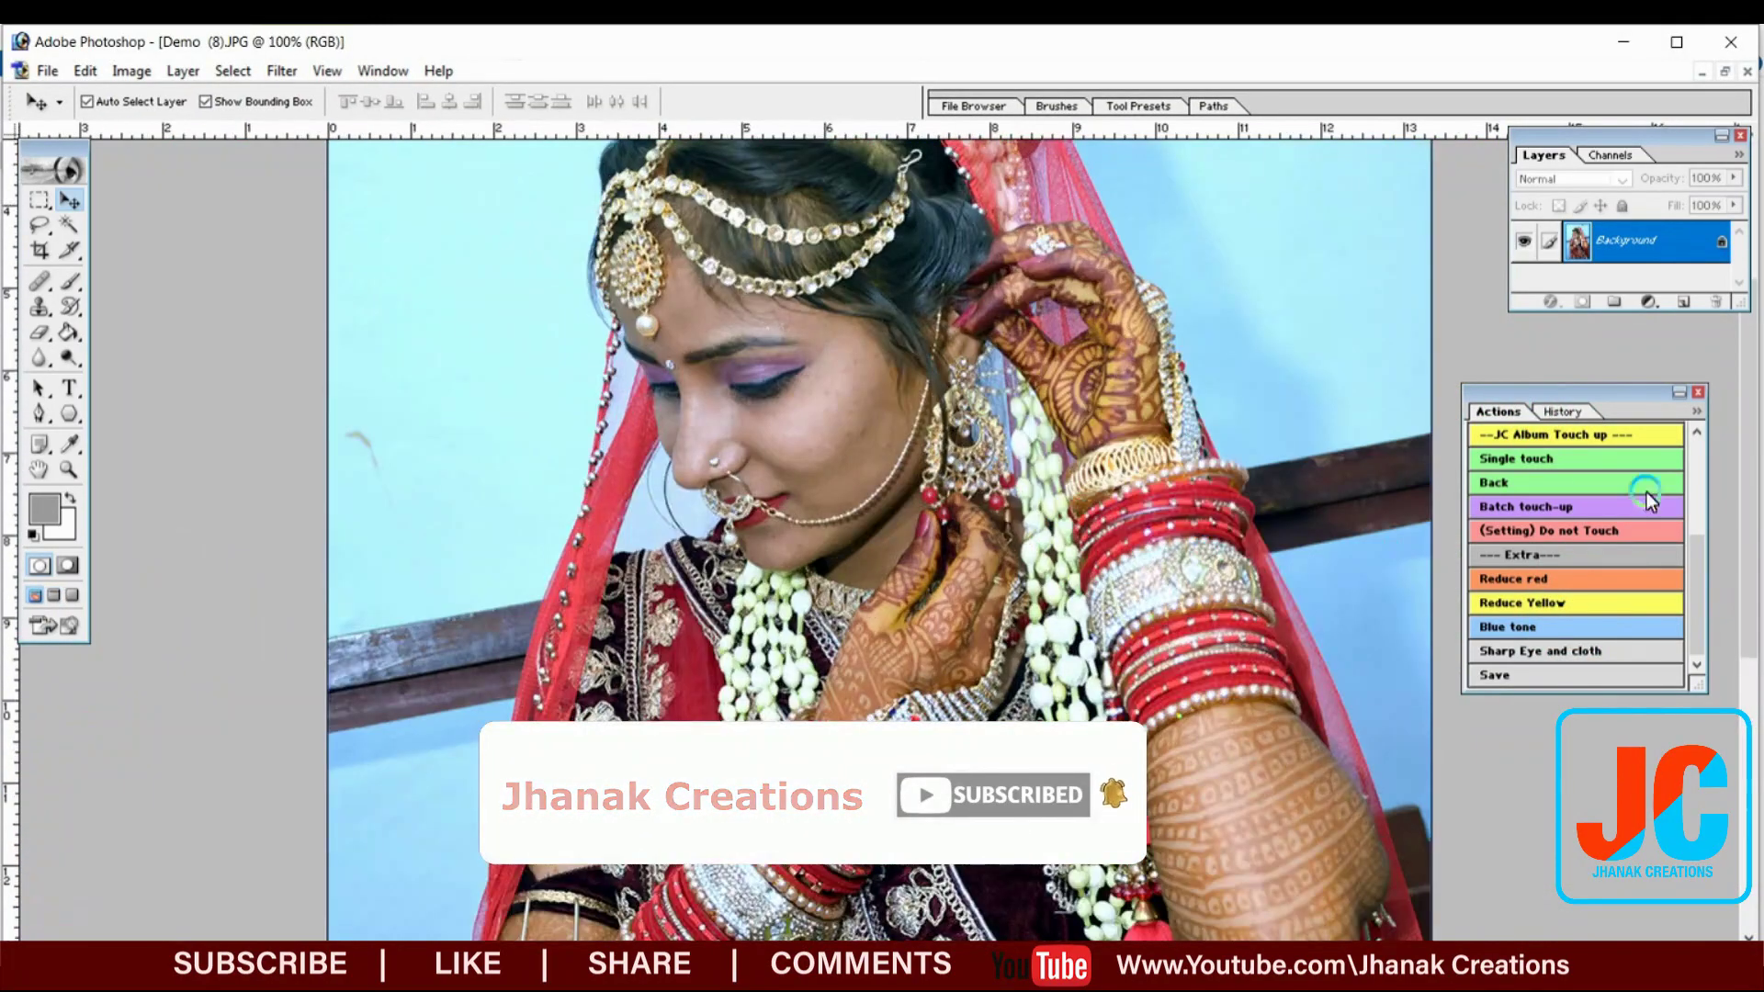
click(888, 540)
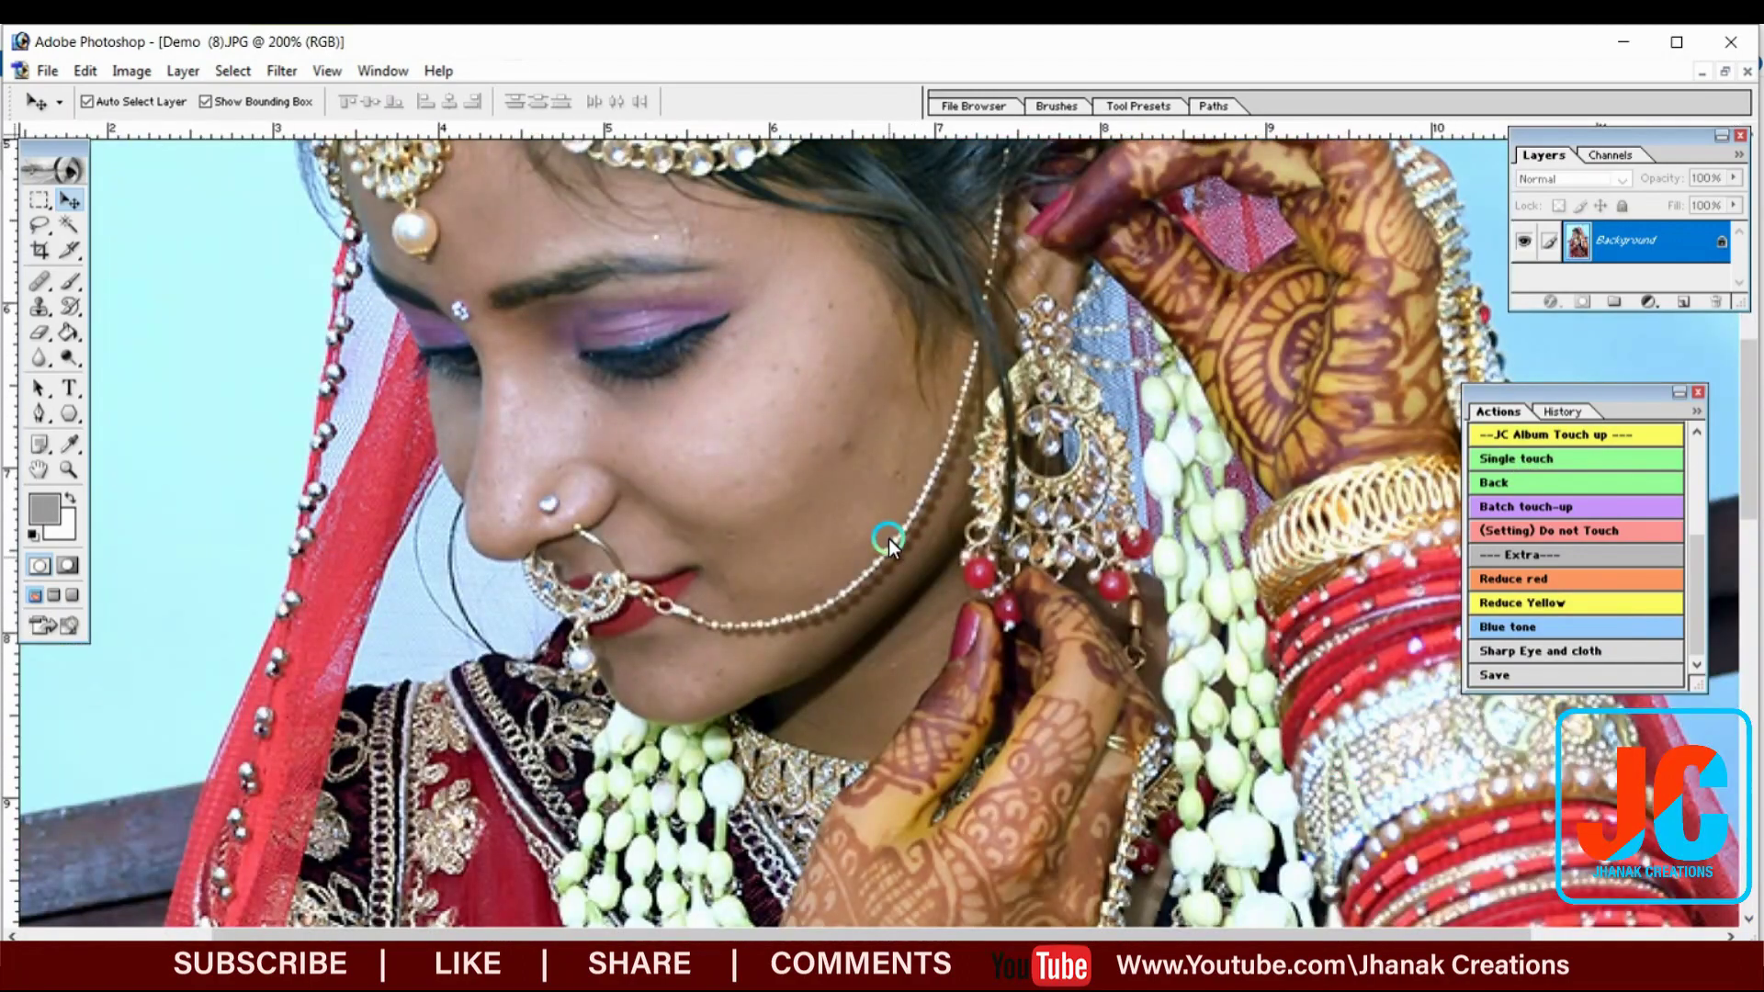
click(1113, 497)
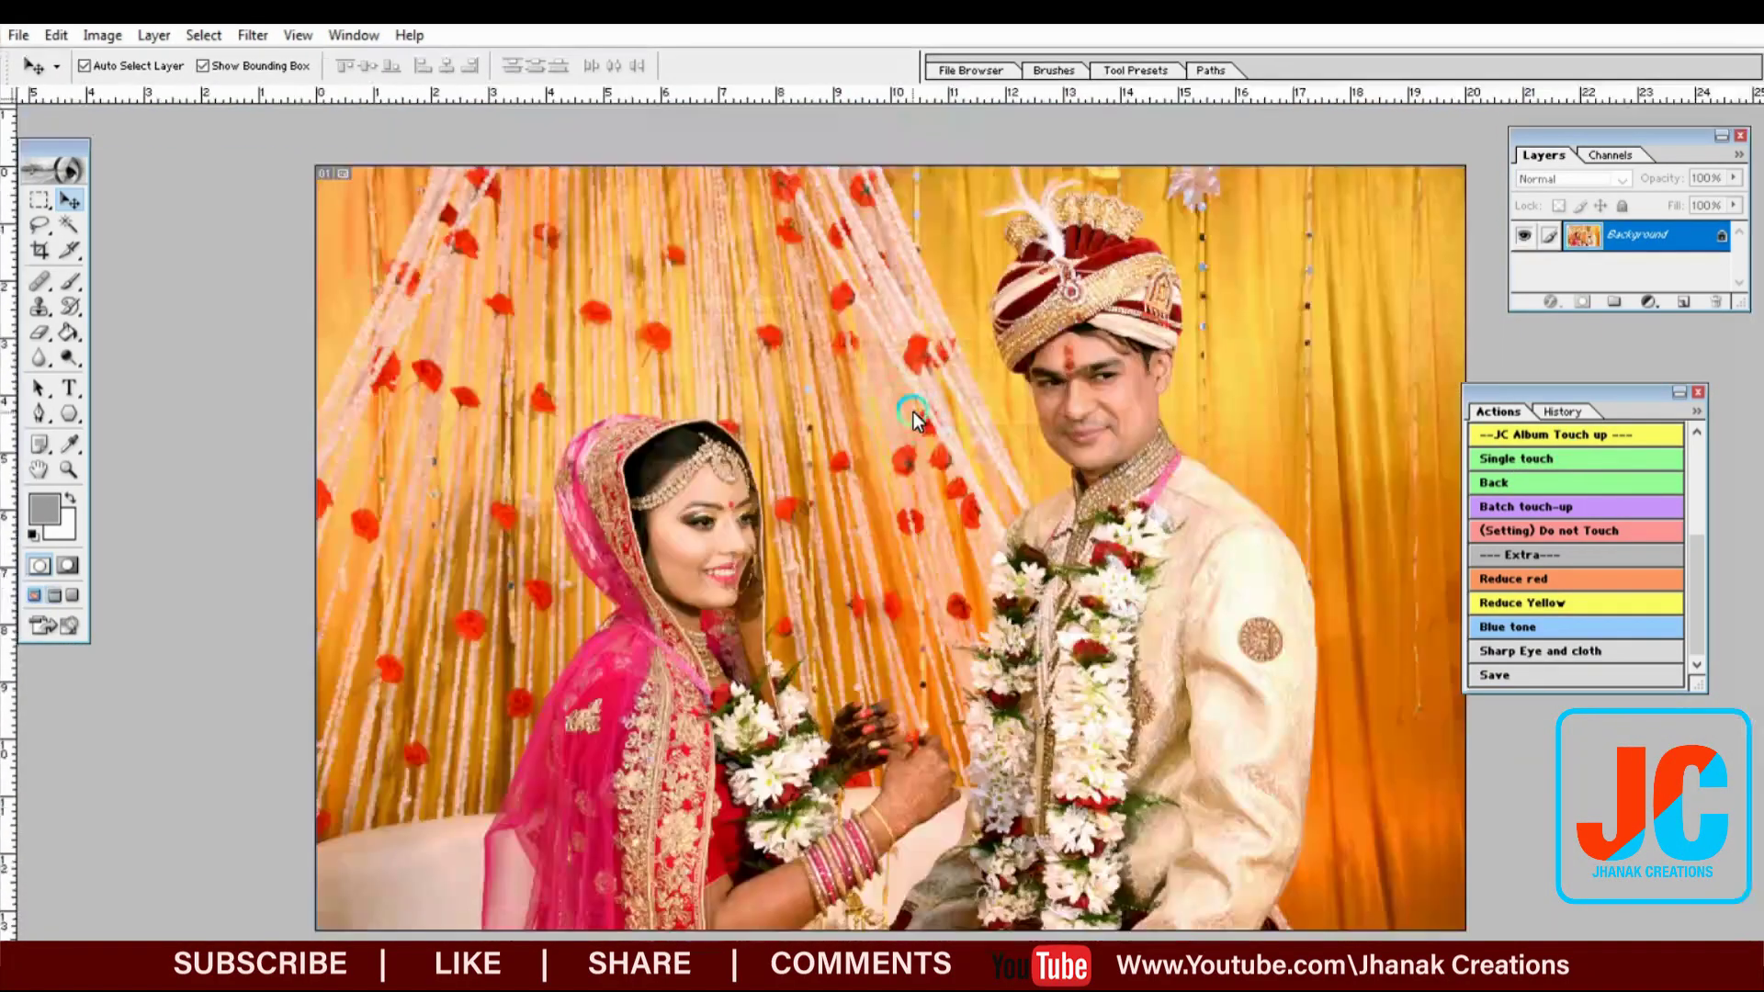
Run the Save action on the couple photo, and open Demo (10) with its canvas rotated 90° CCW
click(1584, 684)
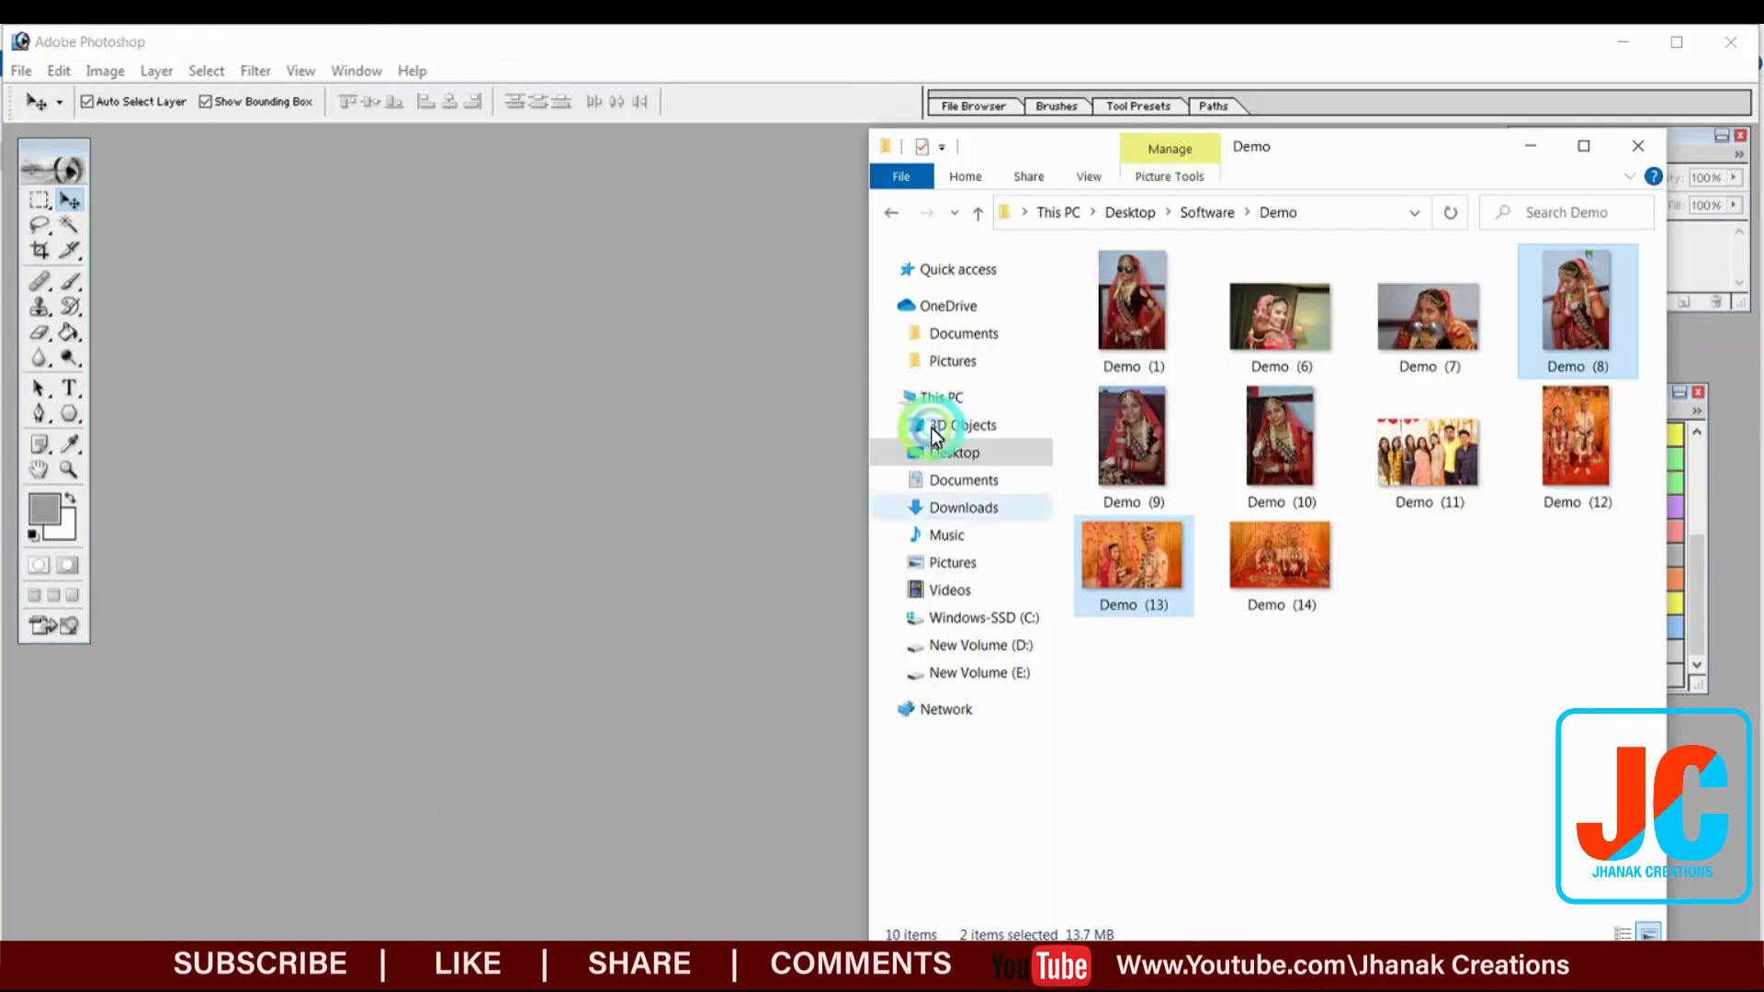
double_click(1281, 434)
click(105, 70)
mouse_move(161, 297)
click(431, 359)
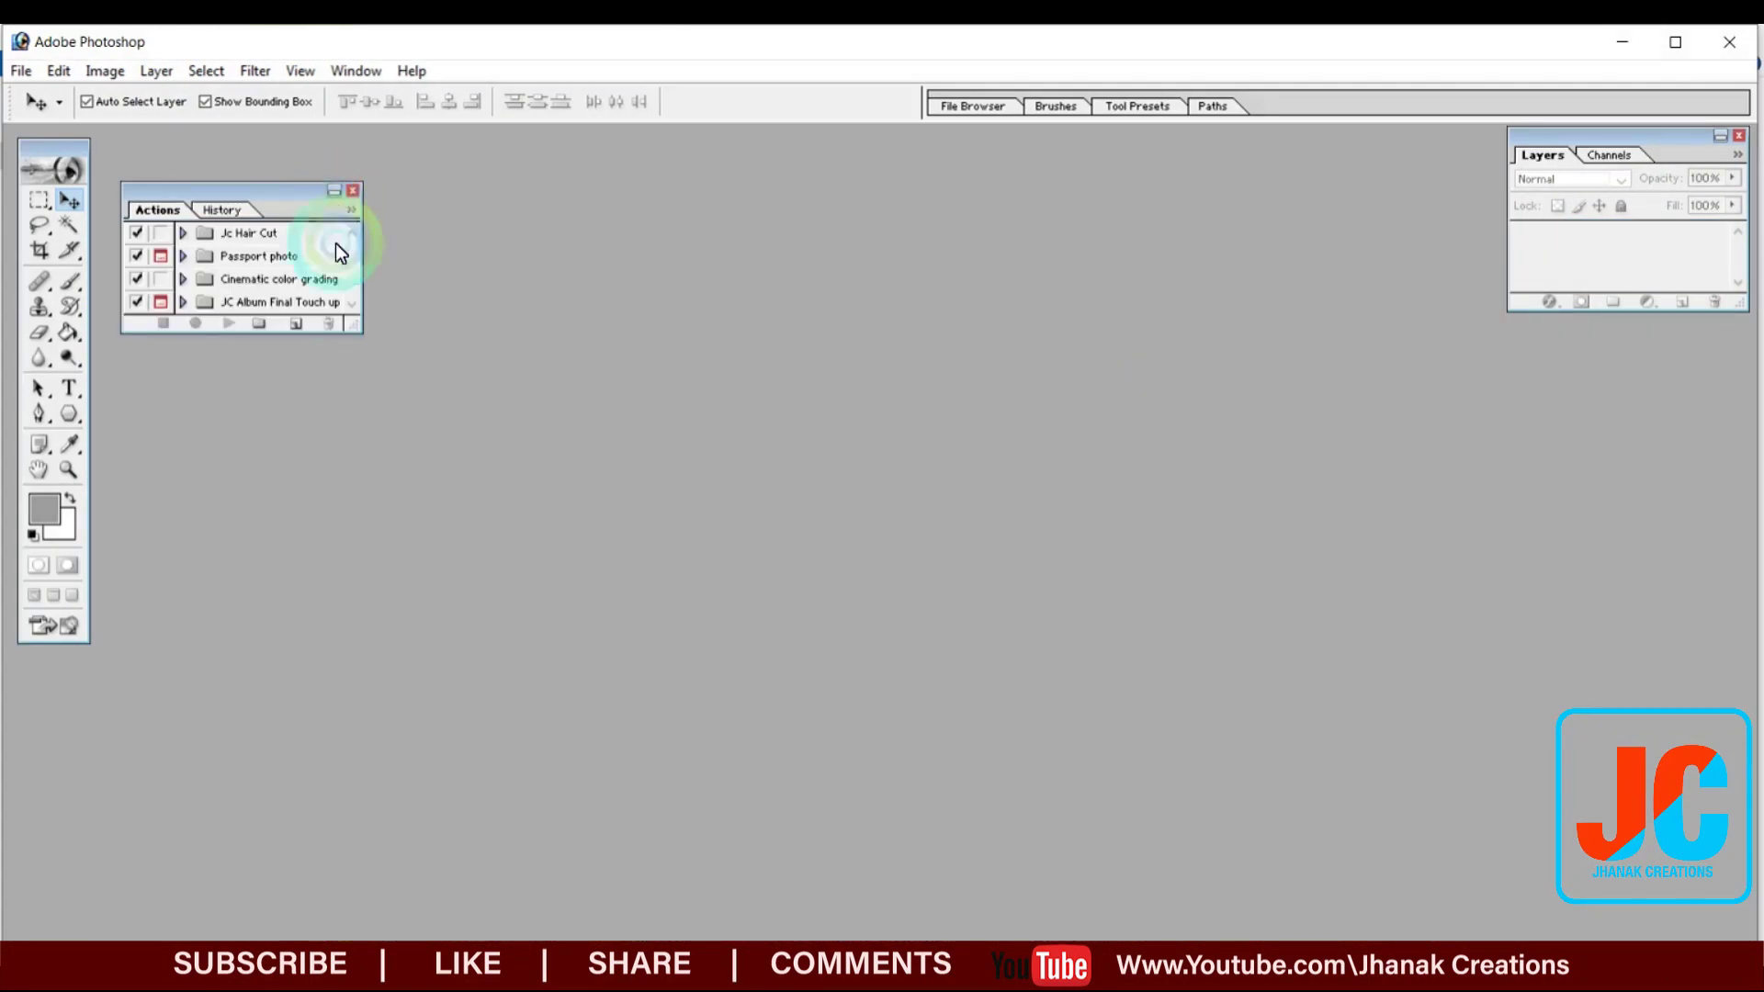
Expand the JC Album Final Touch up action set and enlarge the Actions palette to show all its actions
drag(358, 329, 375, 583)
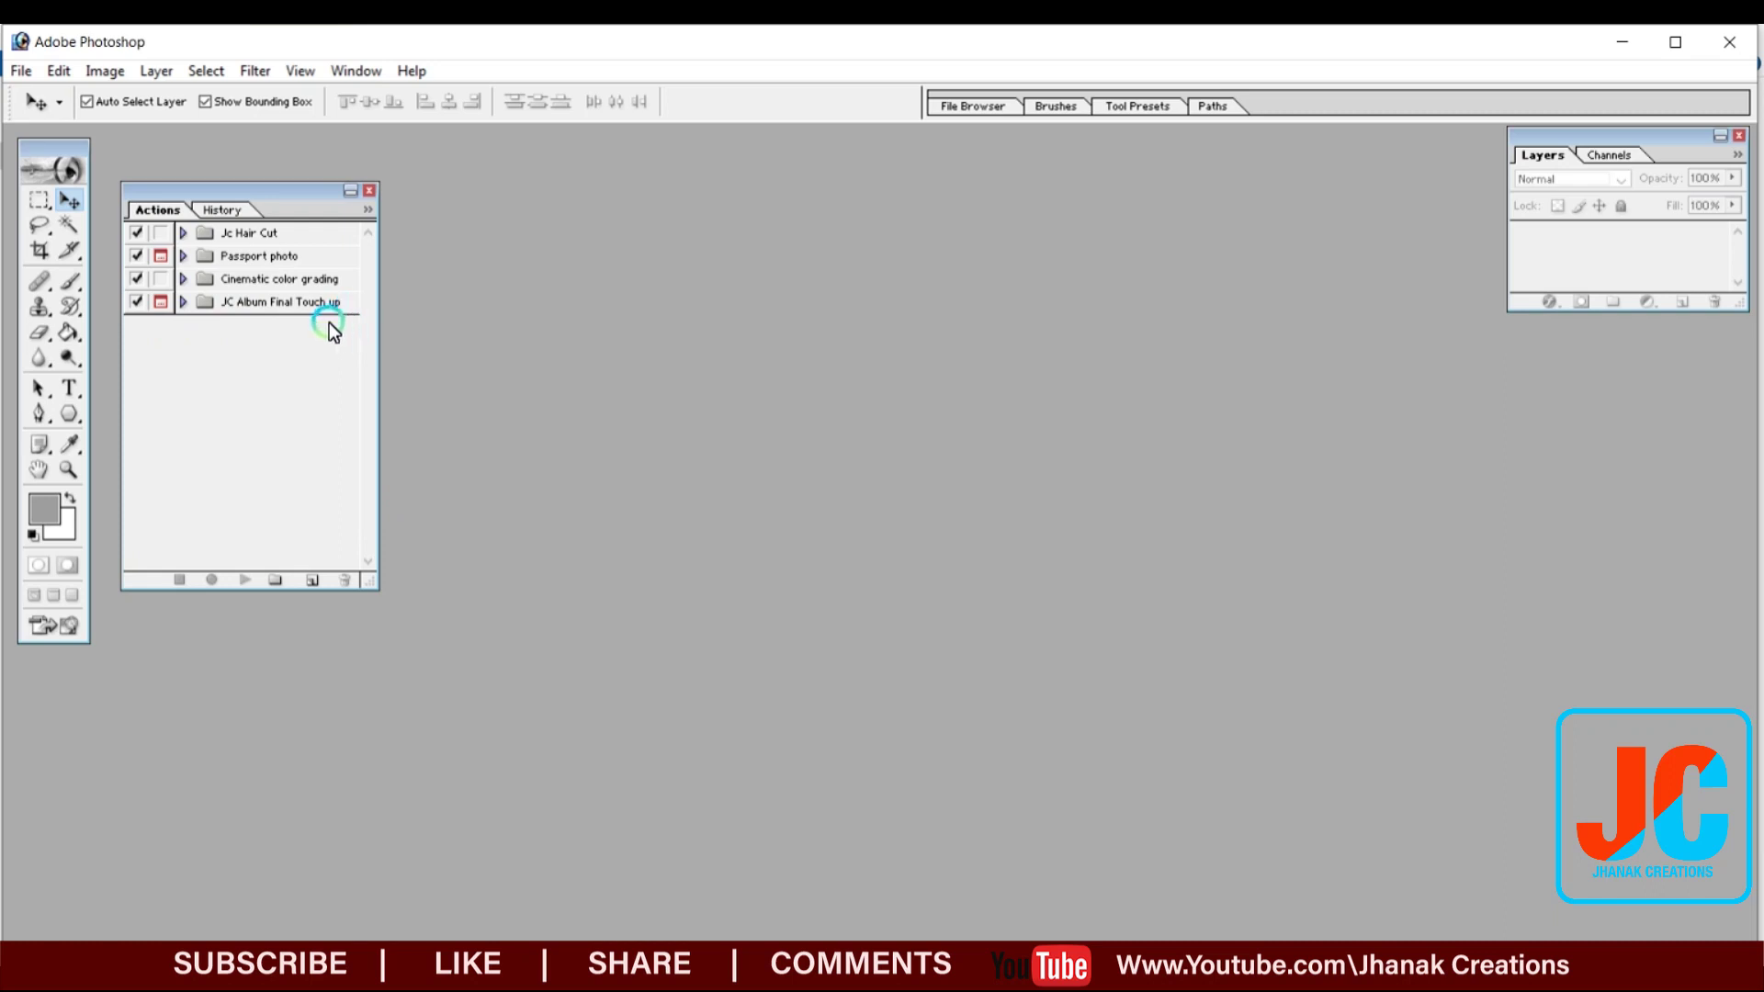
click(183, 302)
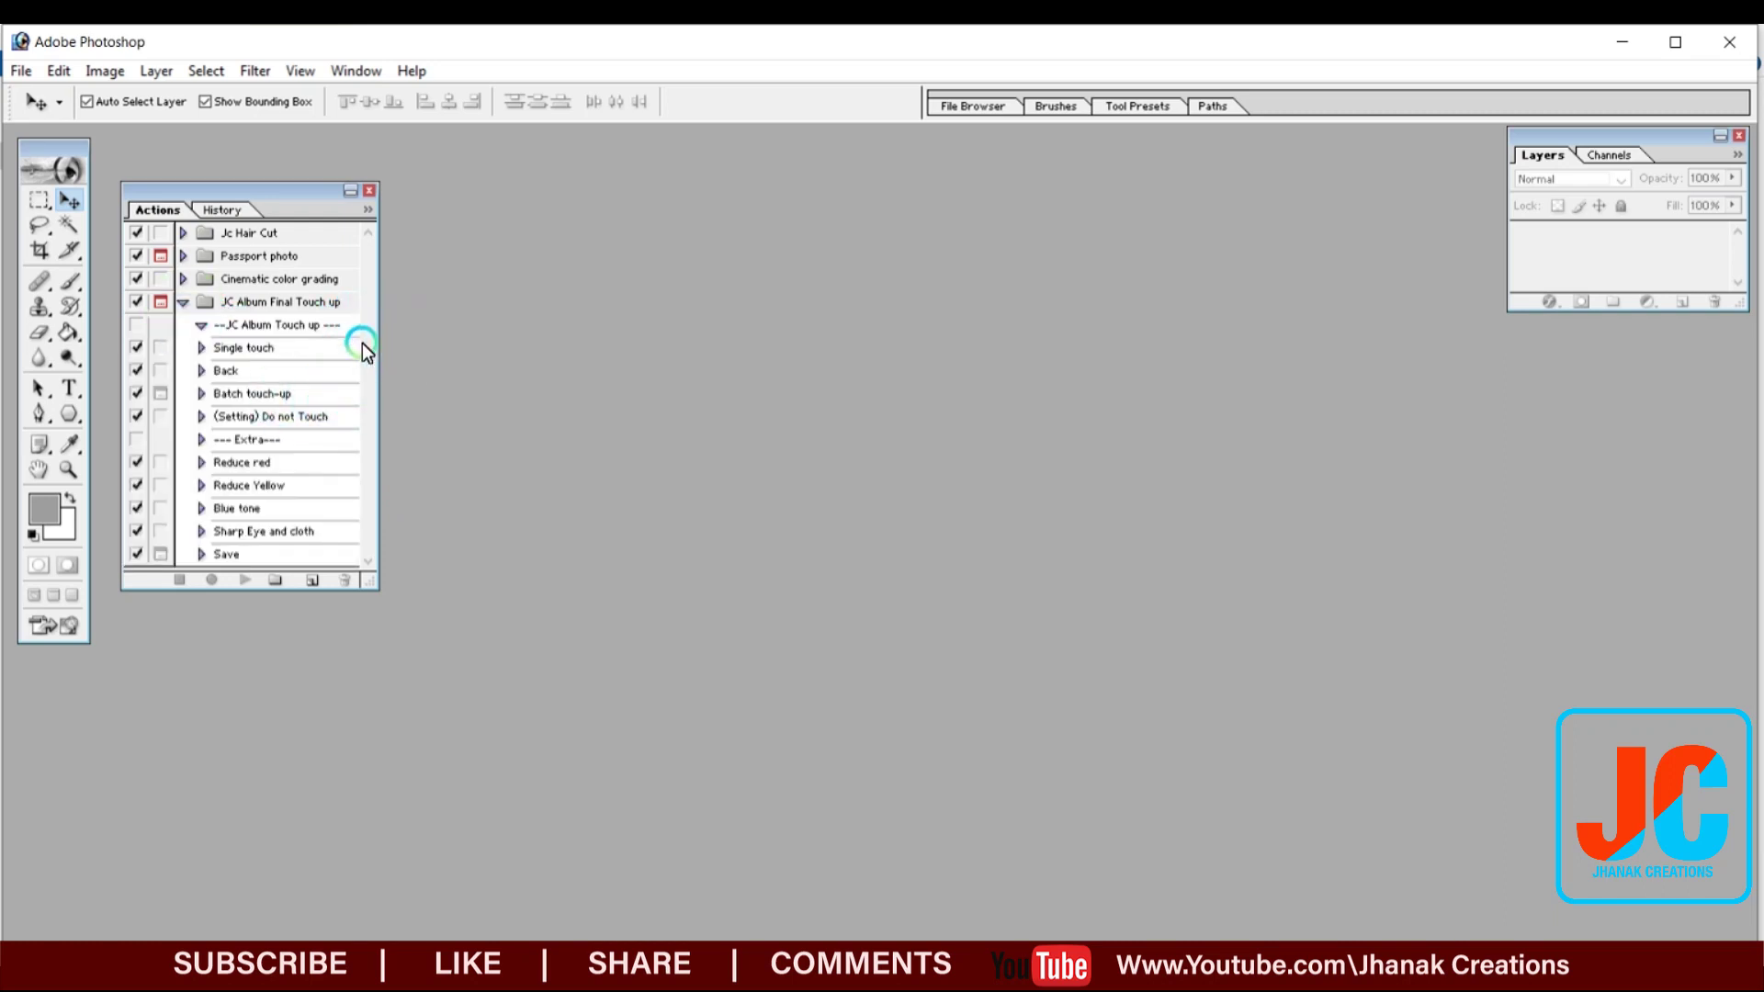
drag(375, 580, 382, 605)
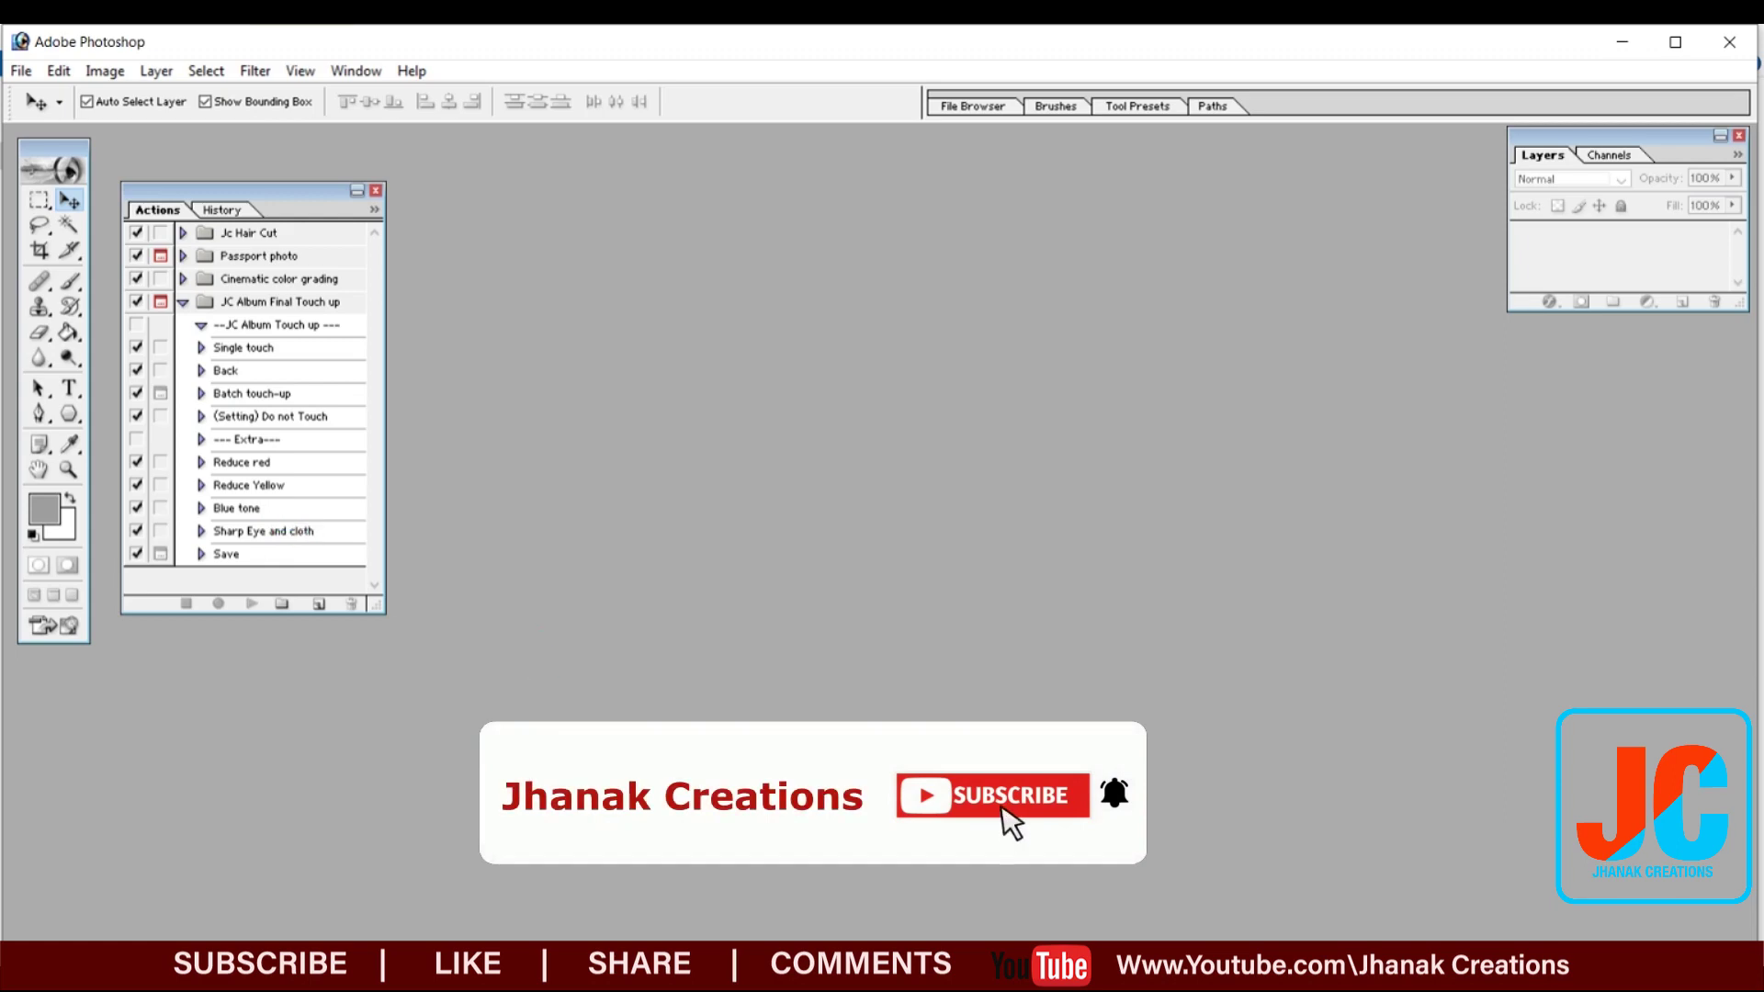
Open the Demo (7) photo in Photoshop from the Demo folder in File Explorer
click(623, 955)
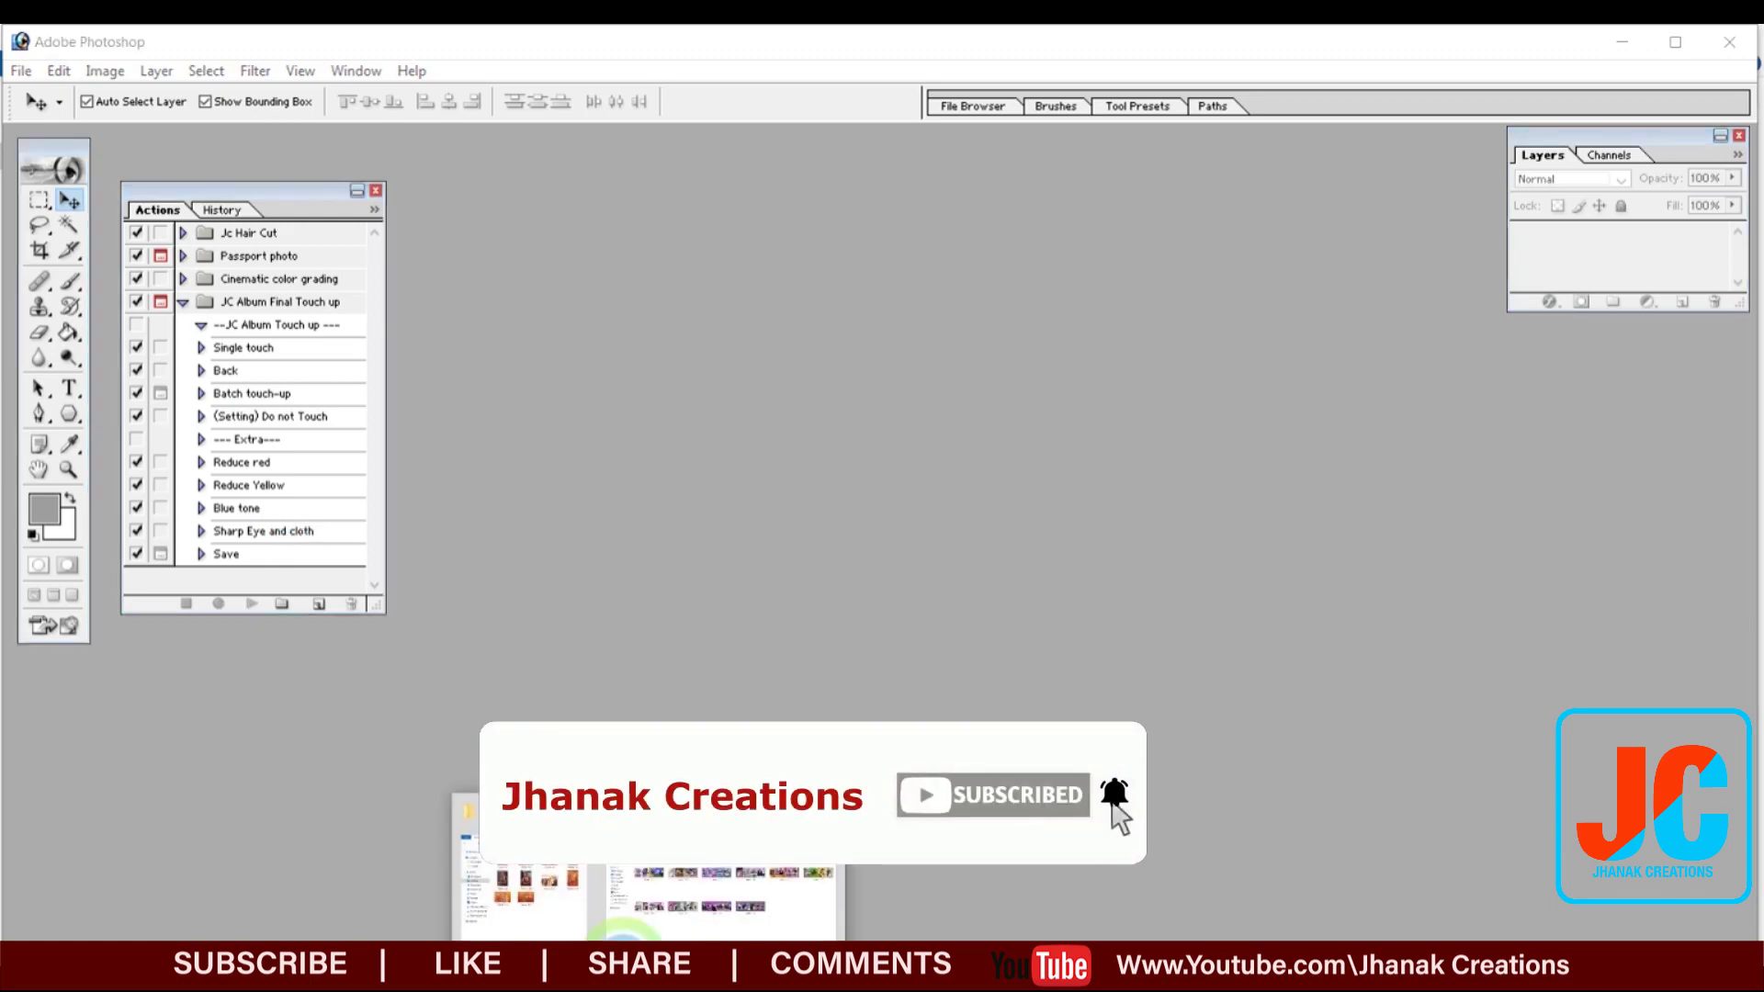
click(541, 905)
drag(1208, 168, 1397, 144)
drag(1461, 332, 713, 488)
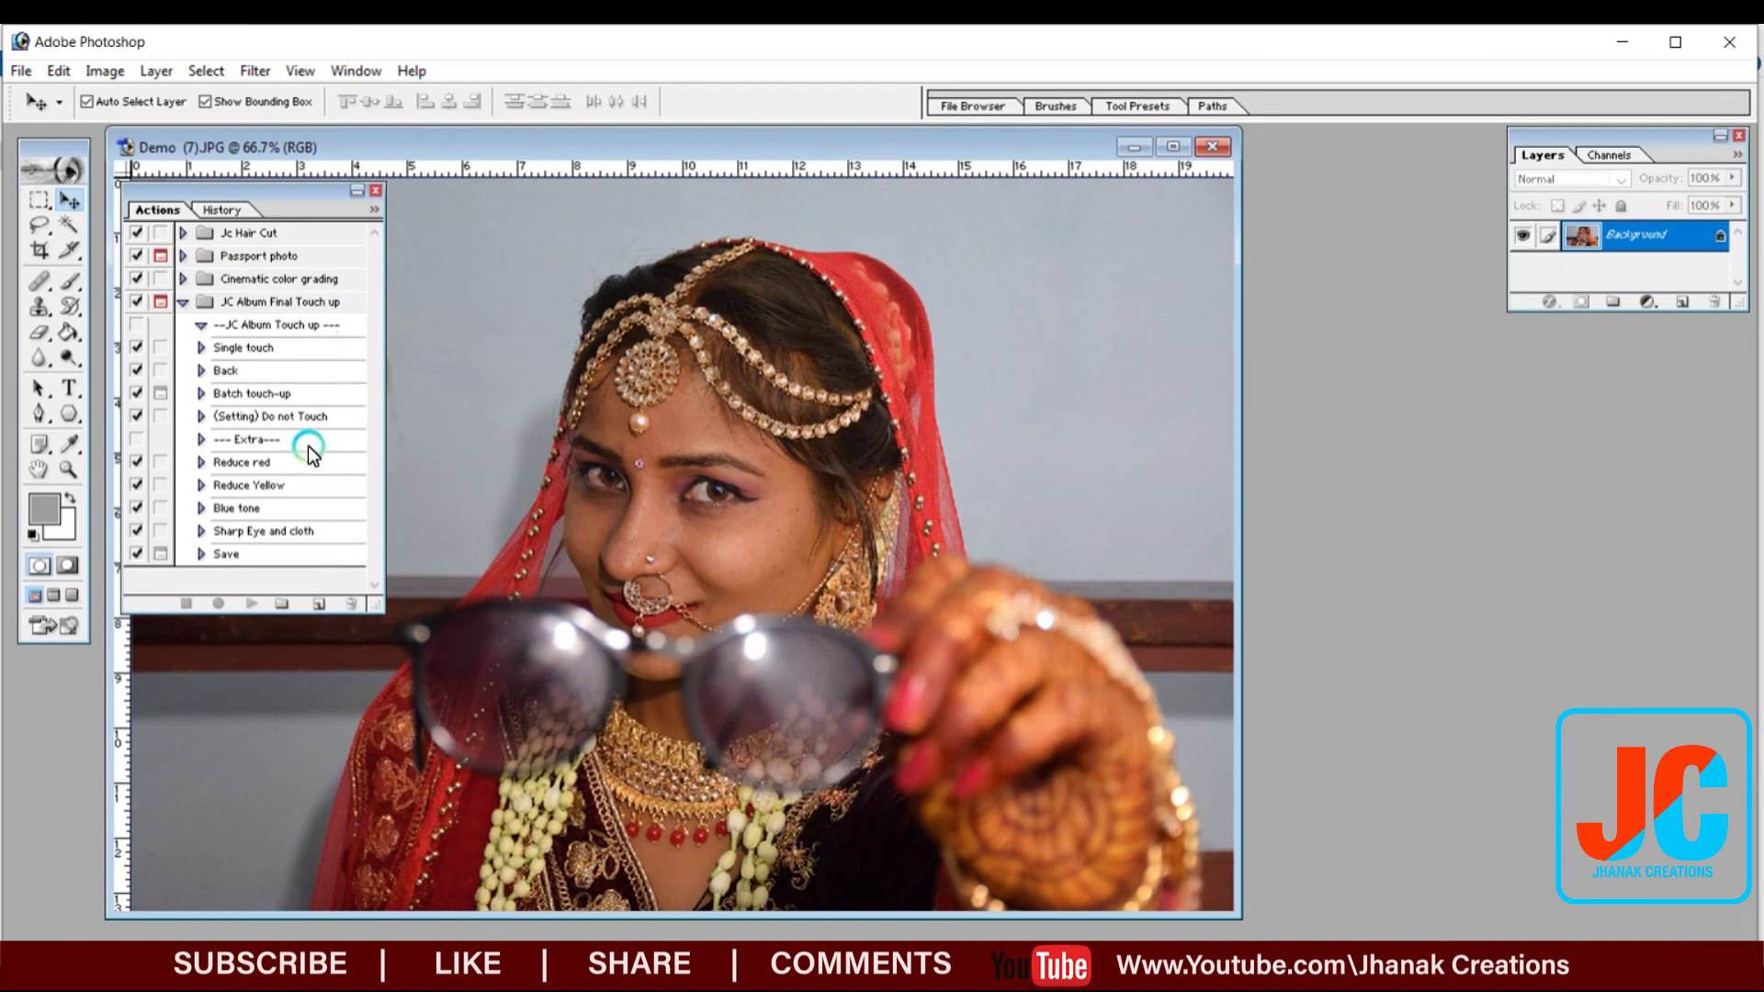
Switch the Actions palette to Button Mode
click(374, 211)
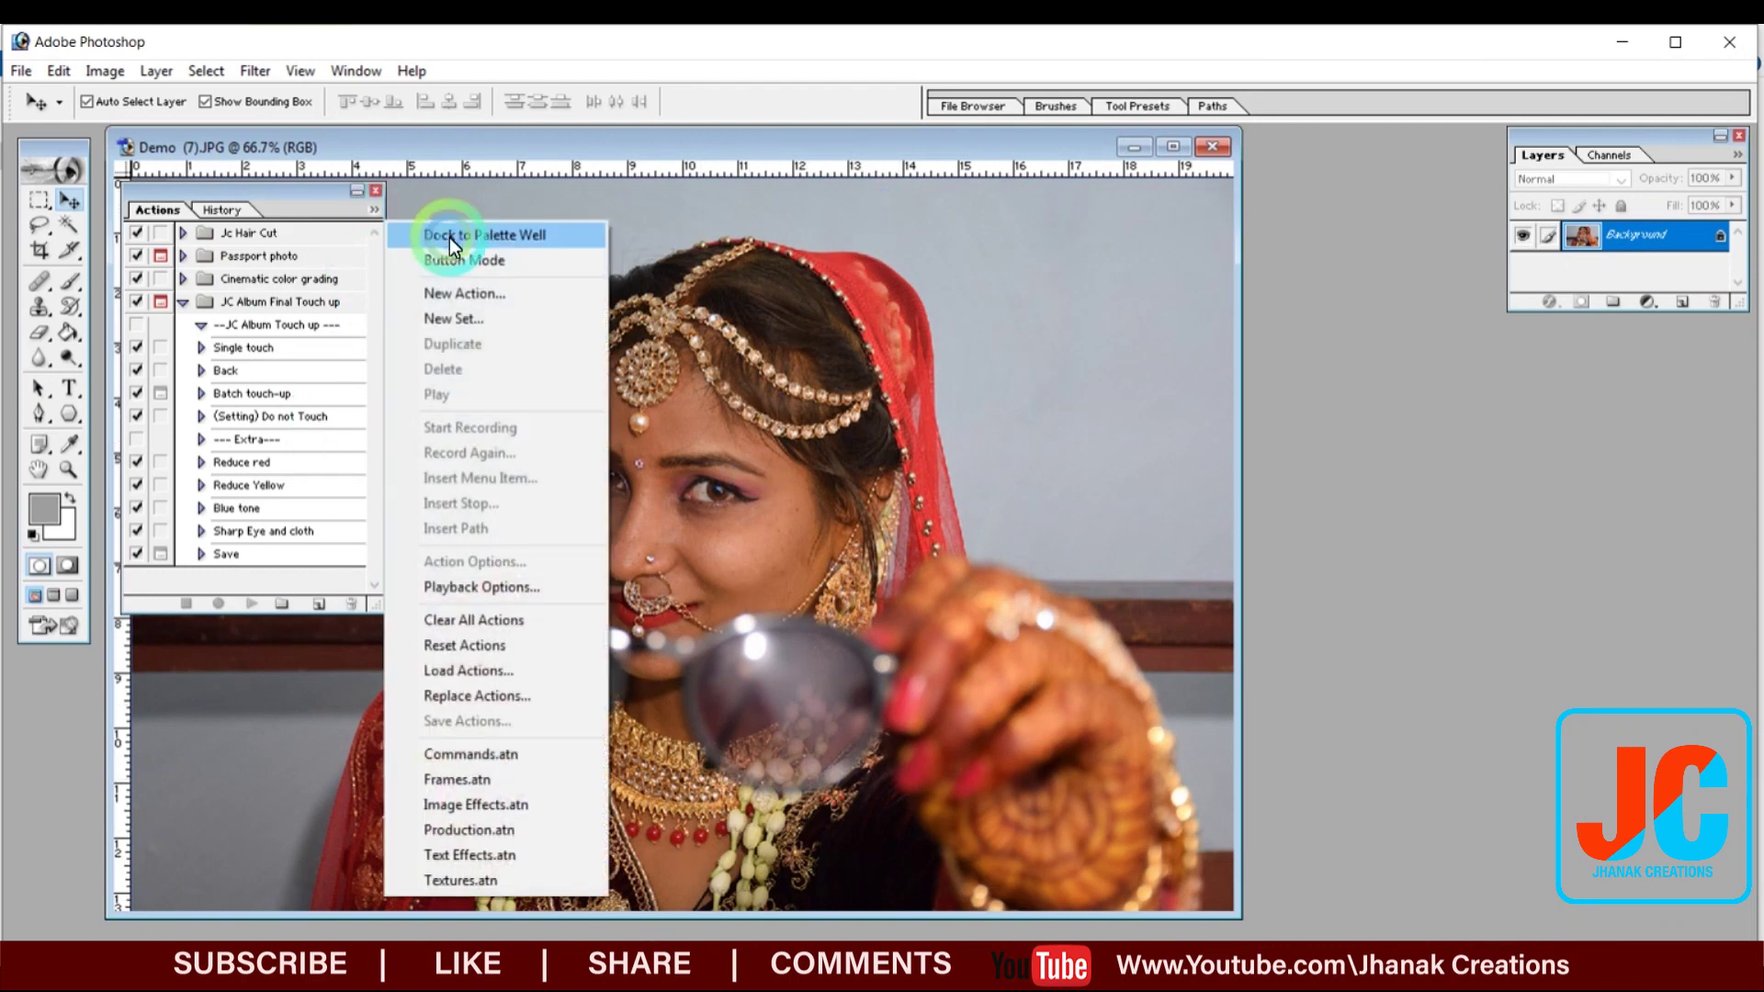
click(459, 260)
scroll(381, 298, down, 1)
Resize the Actions palette to fit the JC Album Touch up actions and place it below the Layers palette
drag(375, 604, 359, 525)
drag(359, 366, 261, 531)
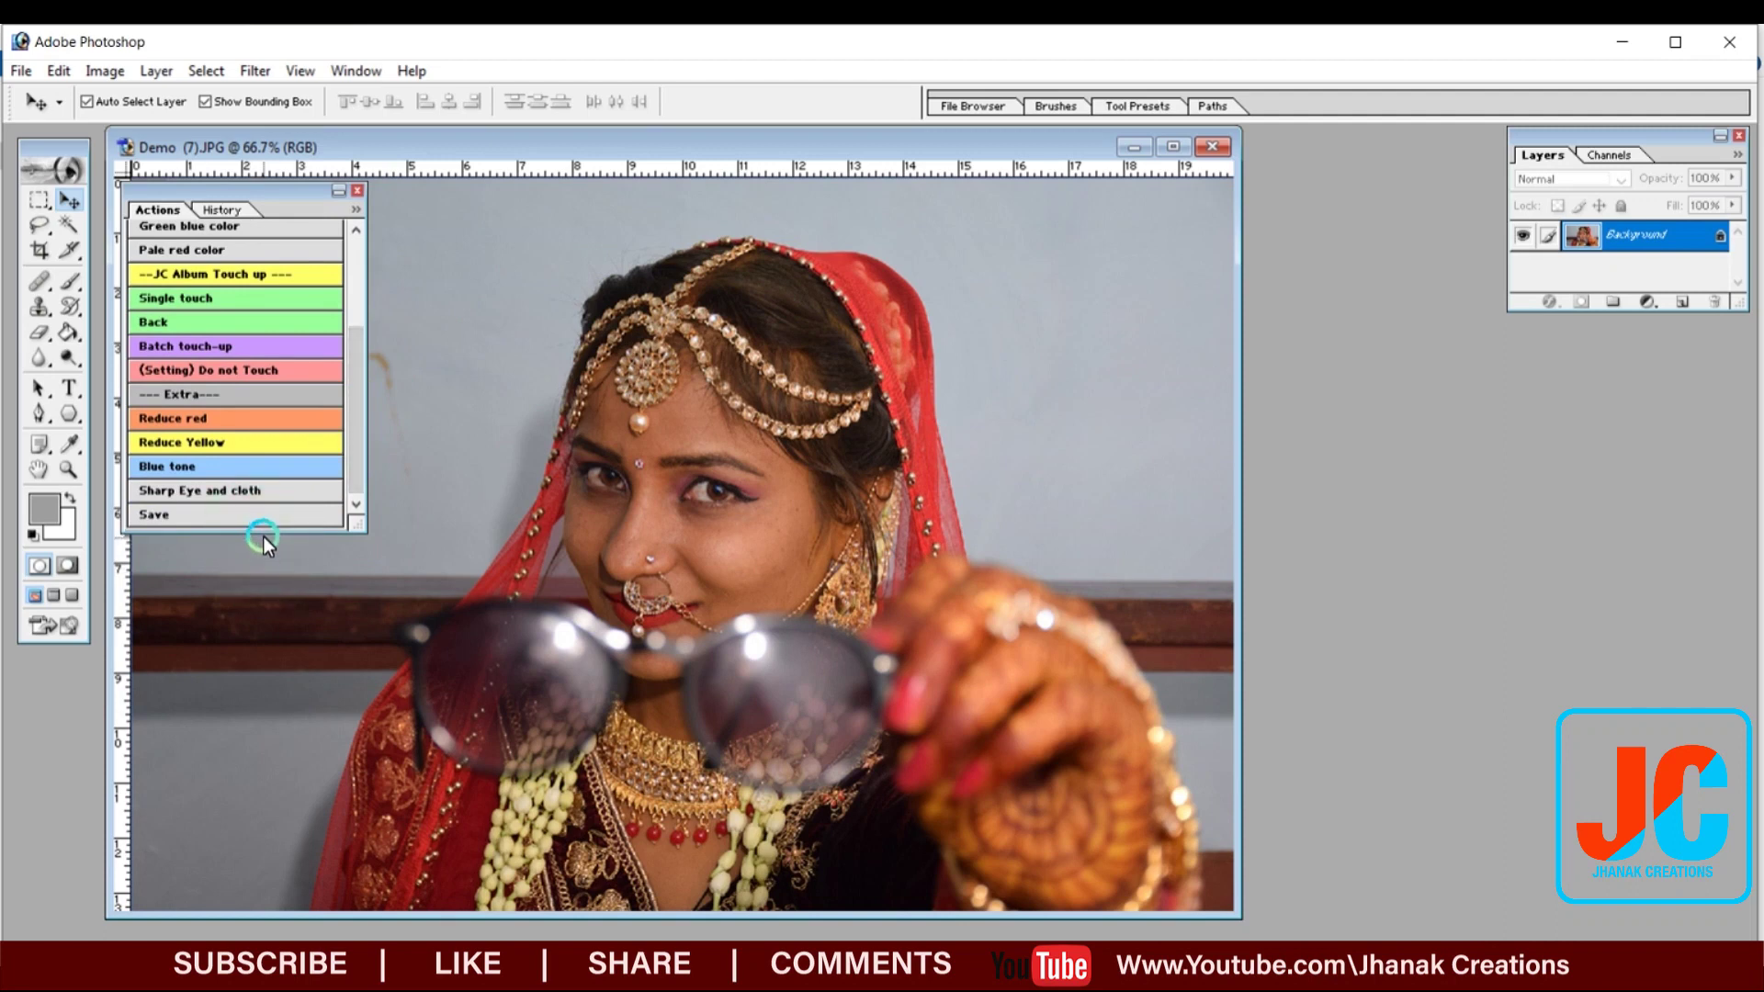
drag(267, 533, 265, 492)
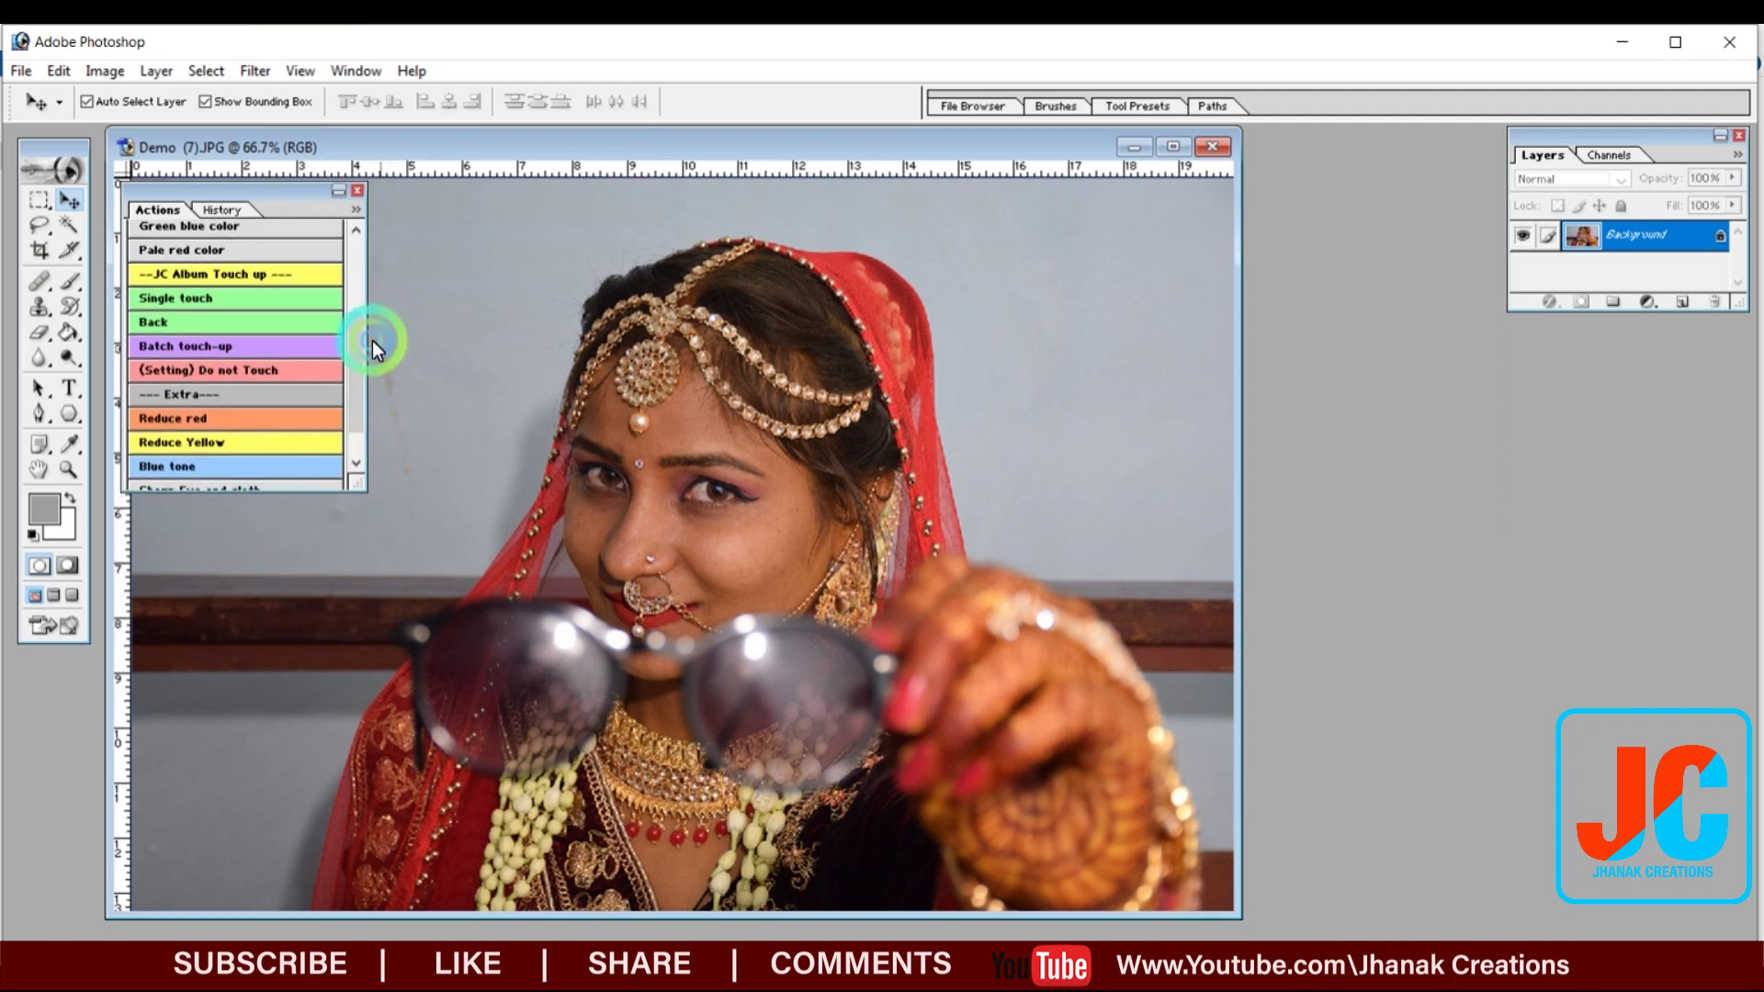
drag(366, 326, 366, 364)
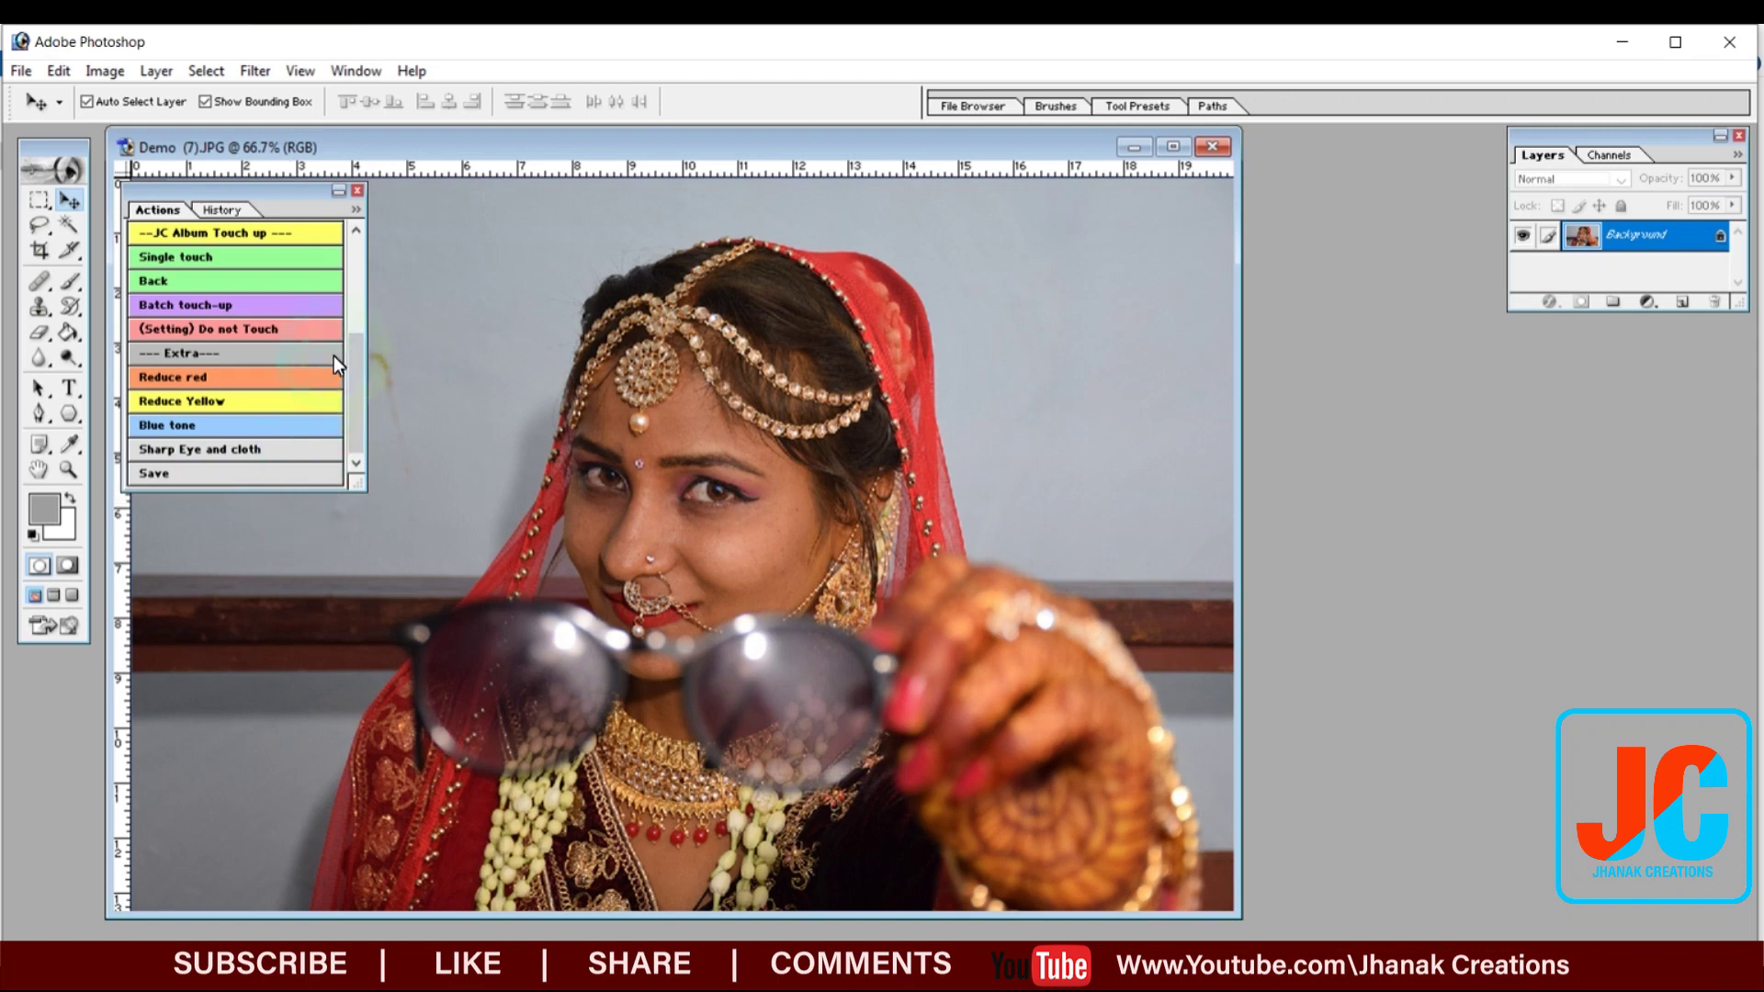
drag(237, 194, 1573, 408)
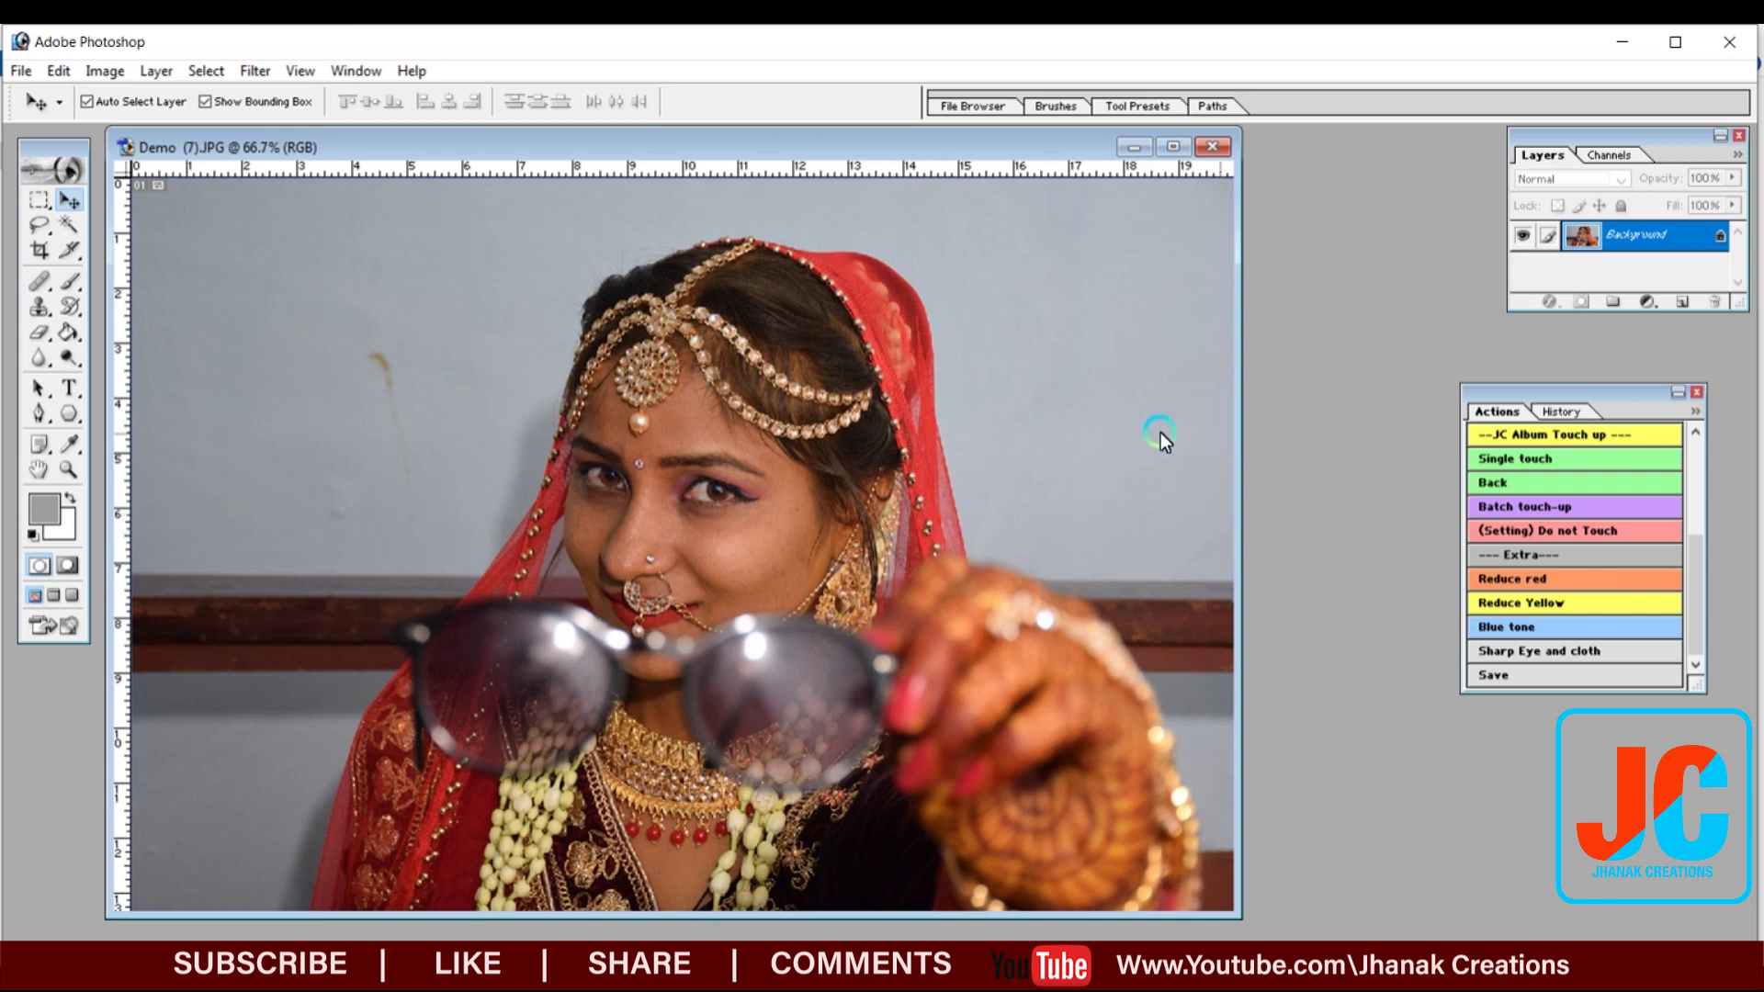
Apply the Reduce red, Reduce Yellow and Blue tone actions to the Demo (7) photo
click(1532, 581)
click(1532, 580)
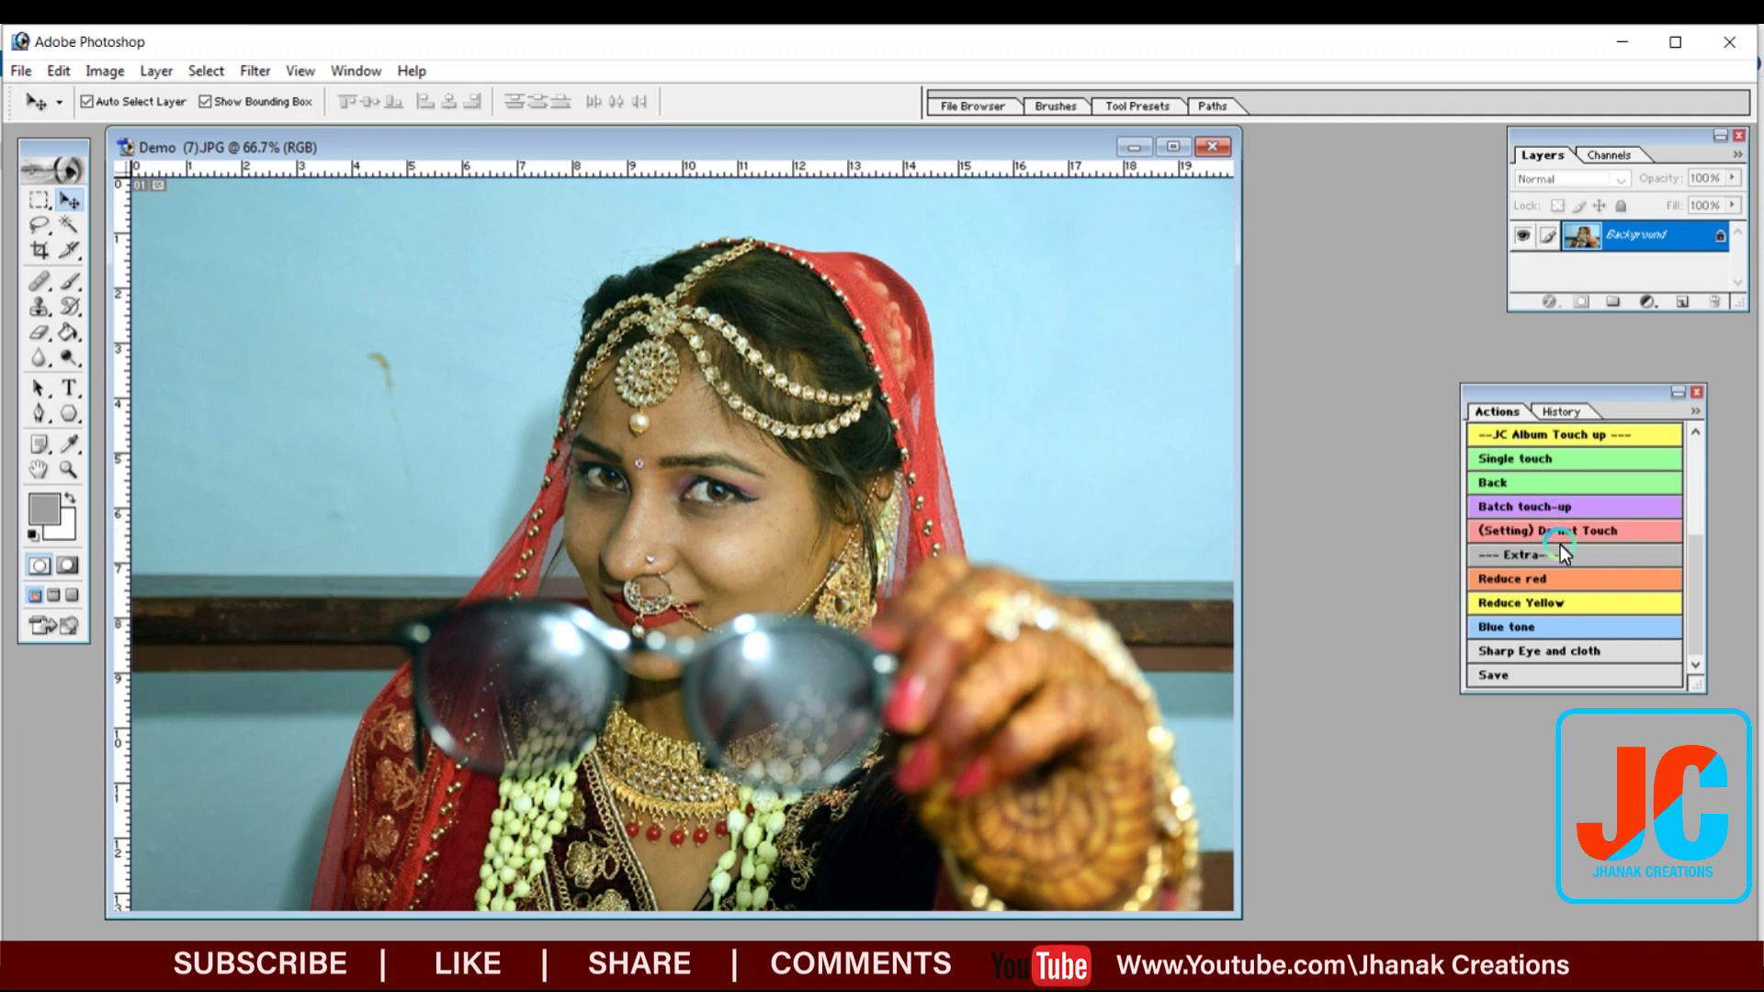
click(1586, 609)
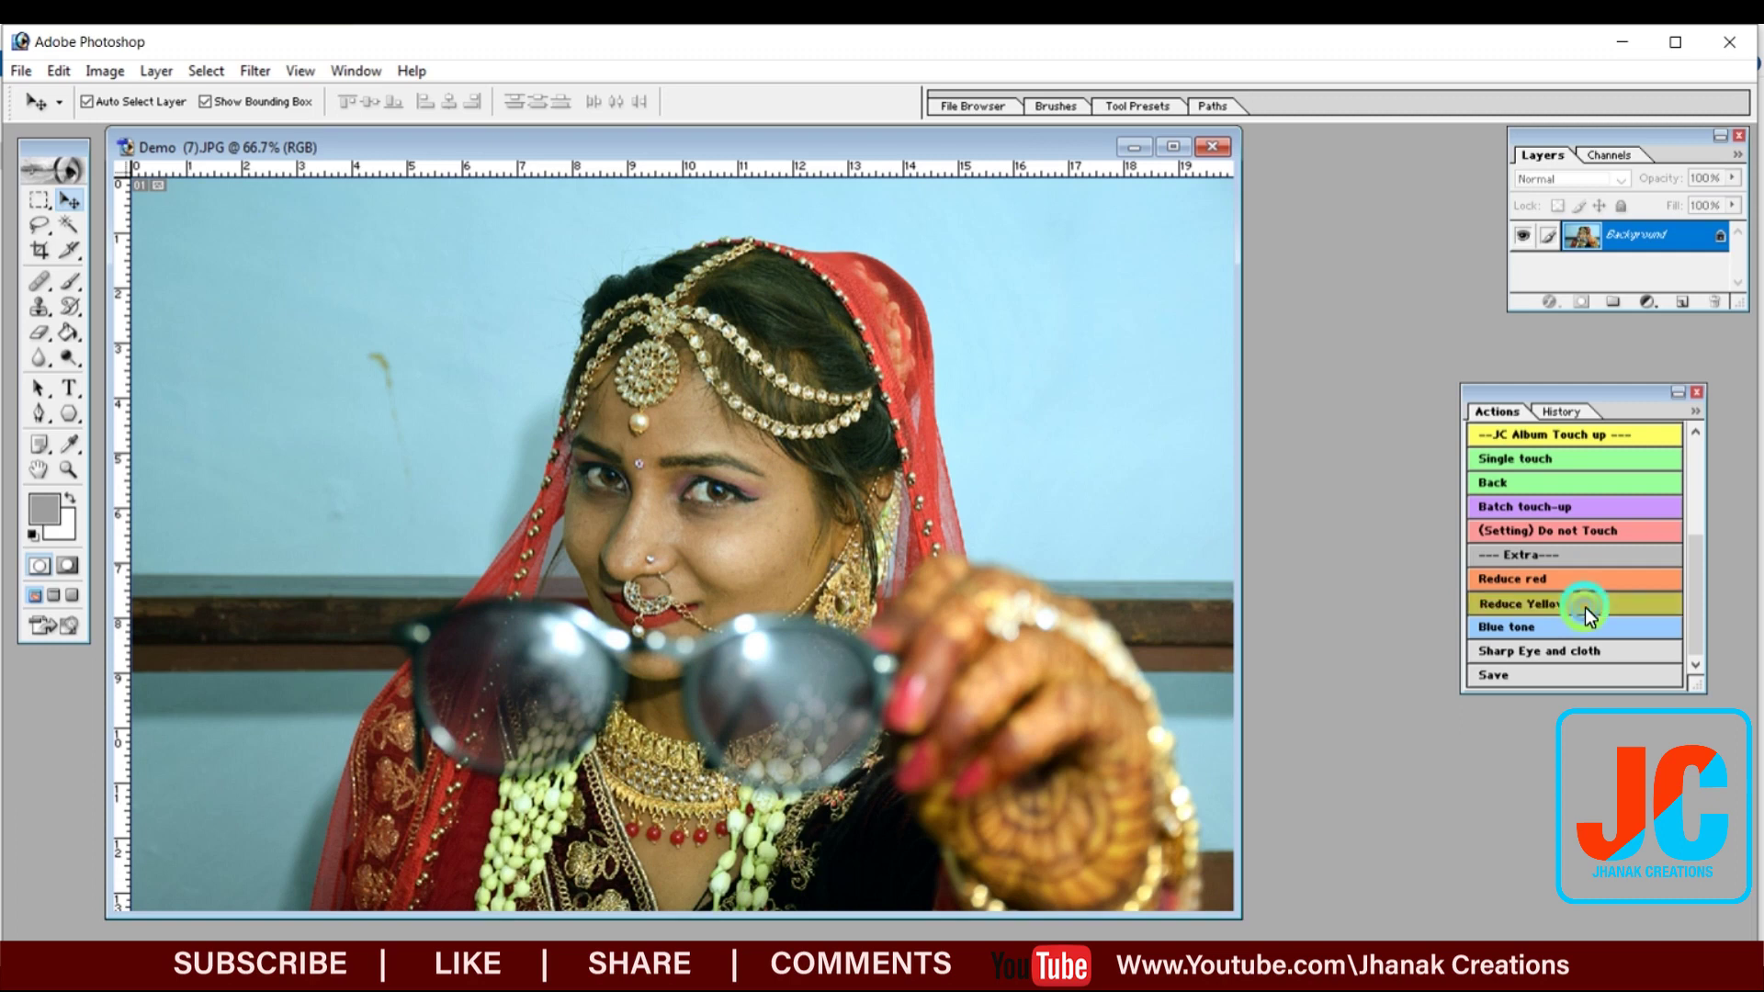
click(814, 602)
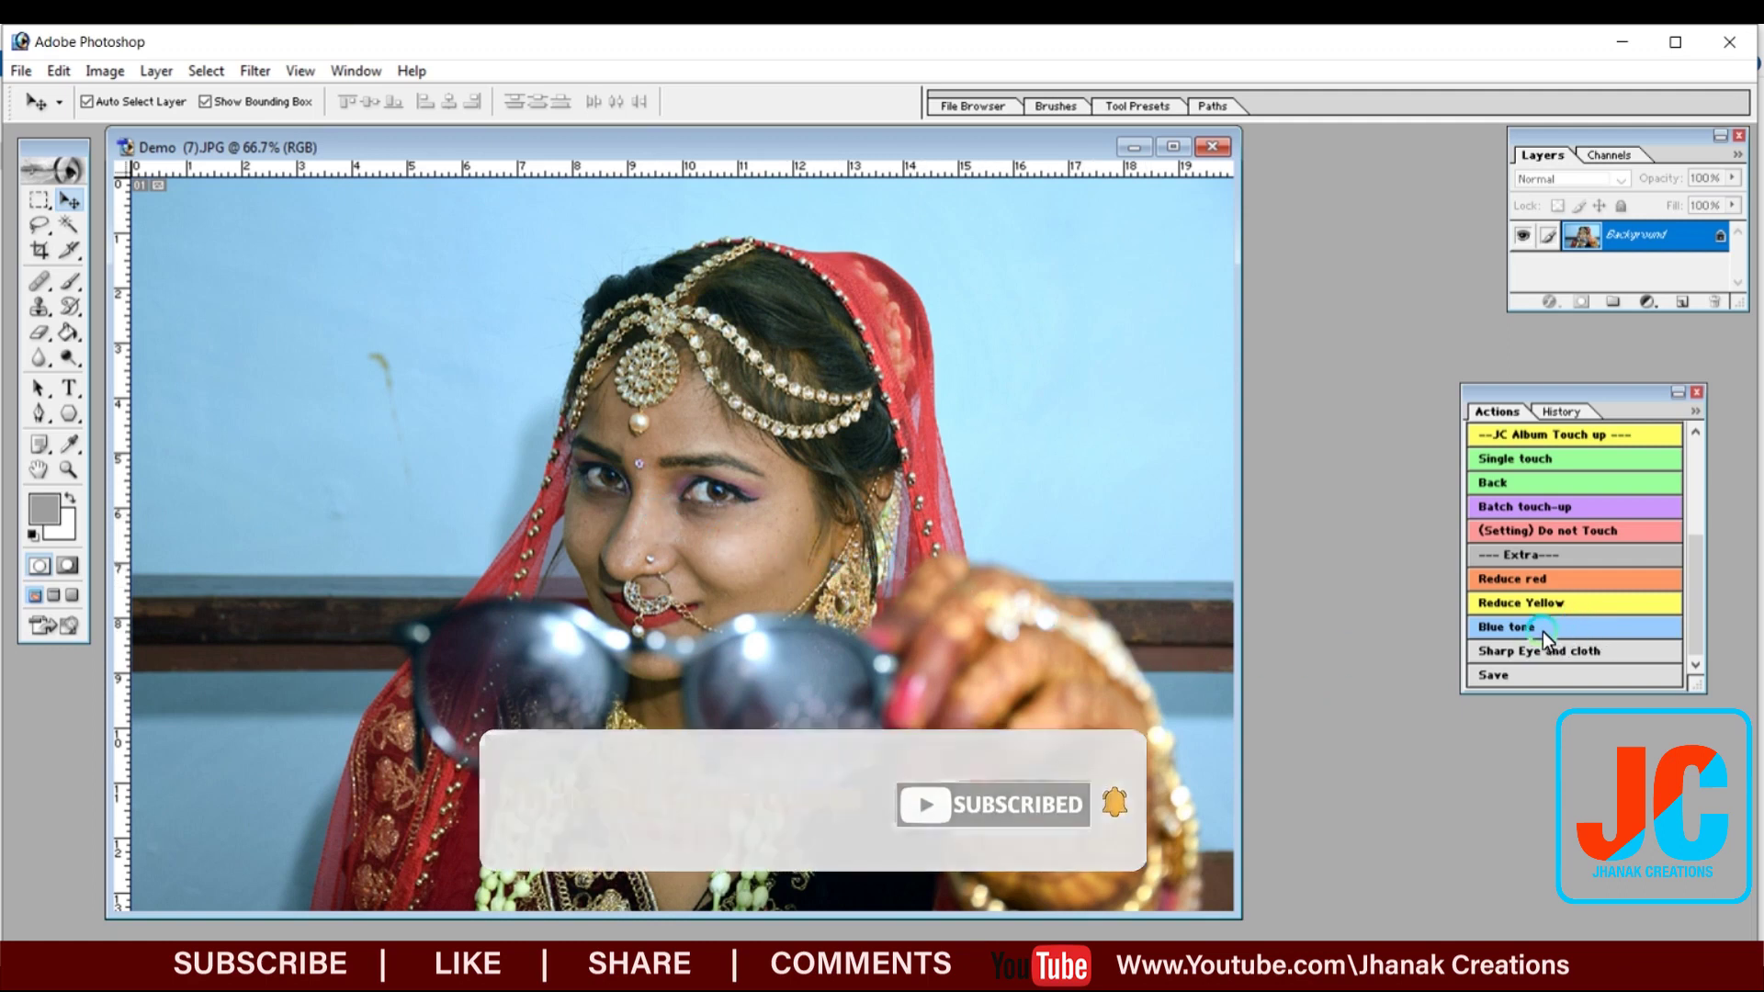
click(1601, 634)
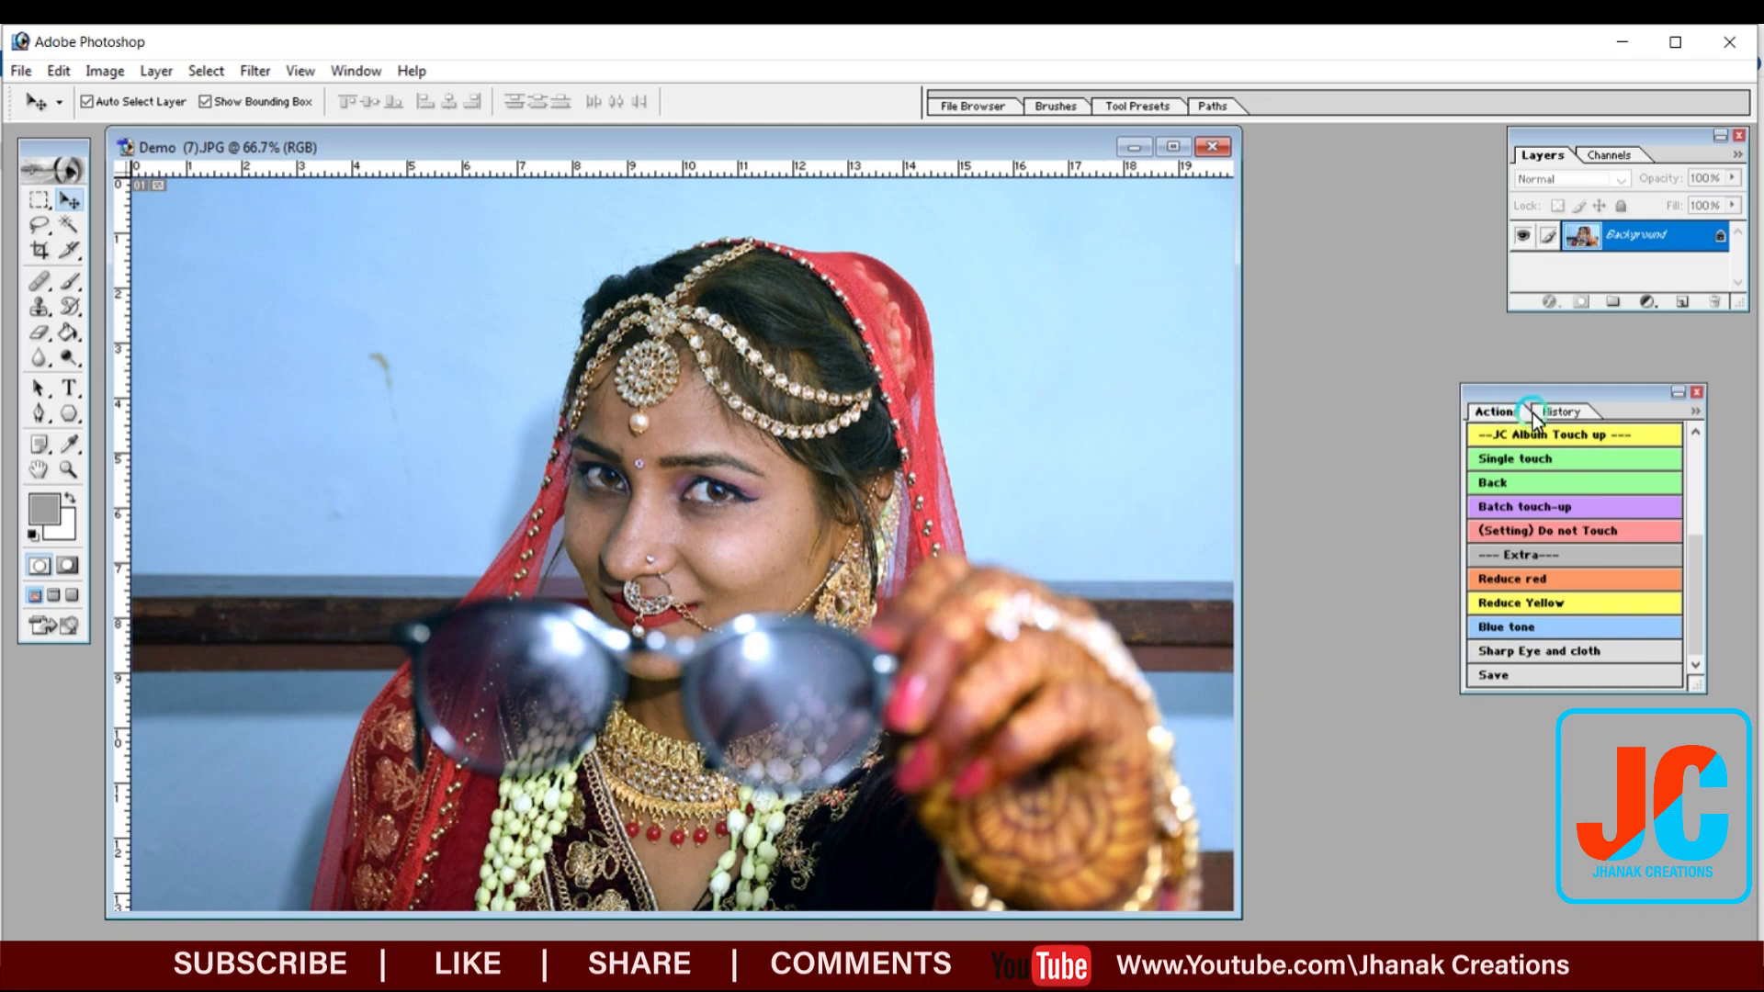
Compare the original Demo (7) snapshot with its Color Balance state in the history and return to the actions
click(1561, 410)
click(1567, 441)
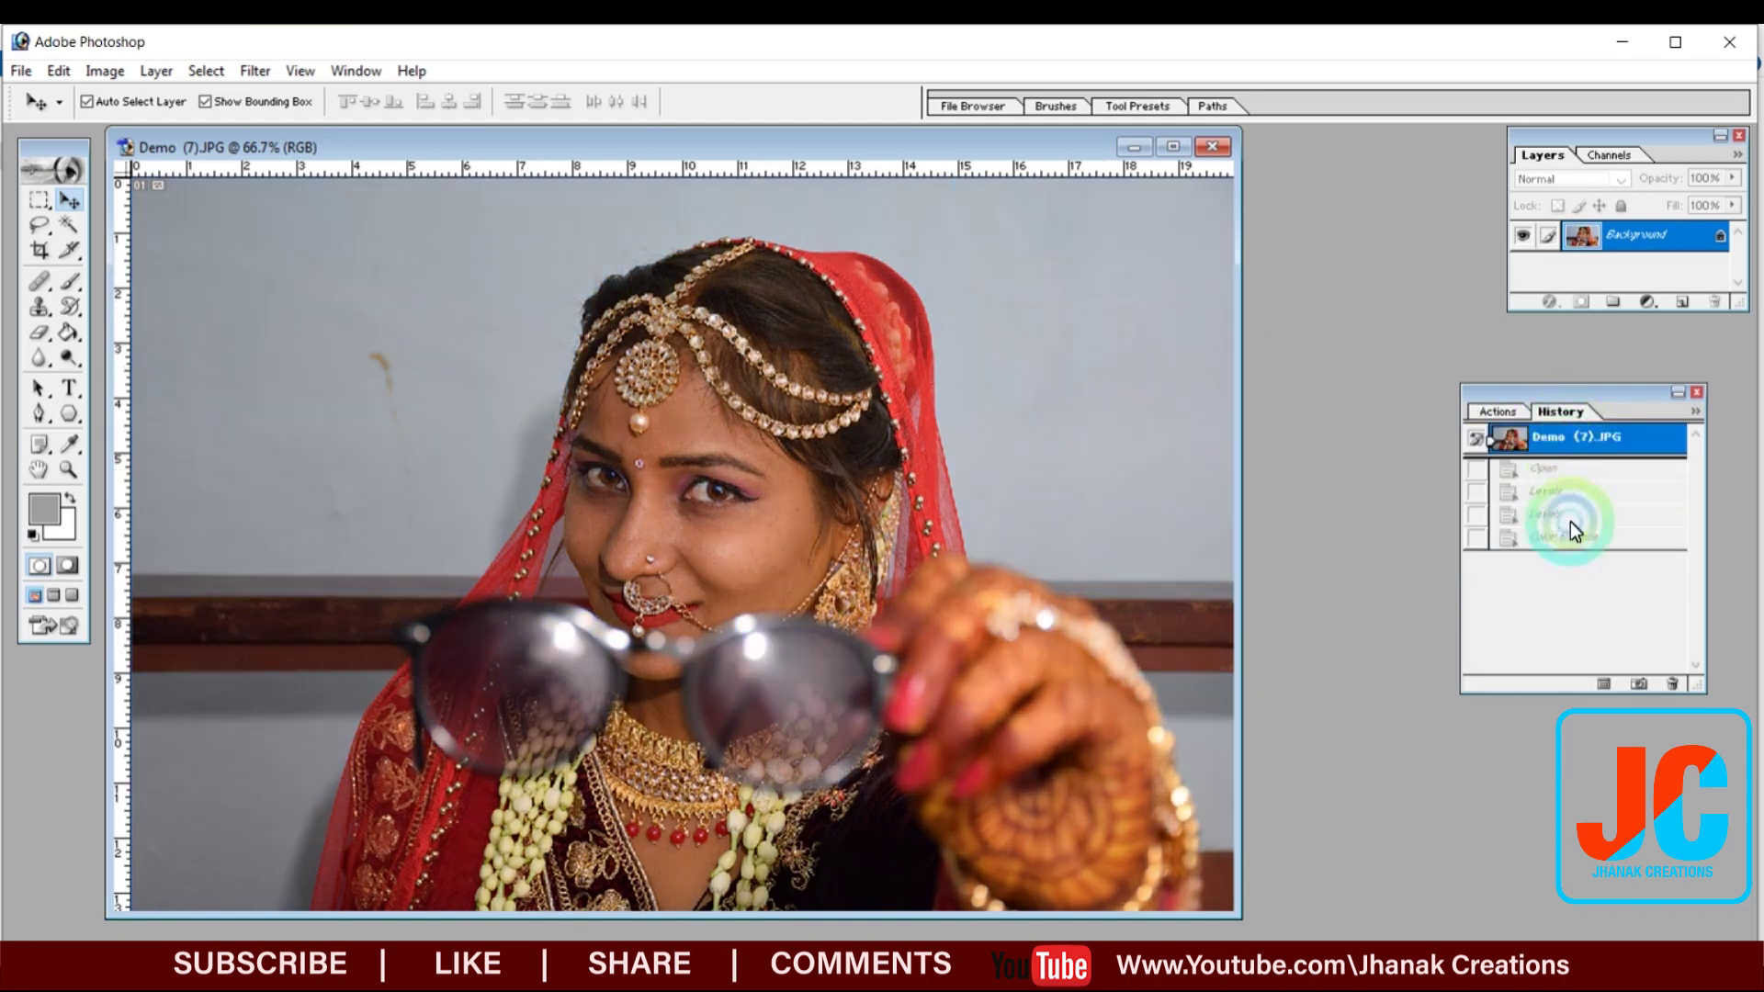
click(1571, 533)
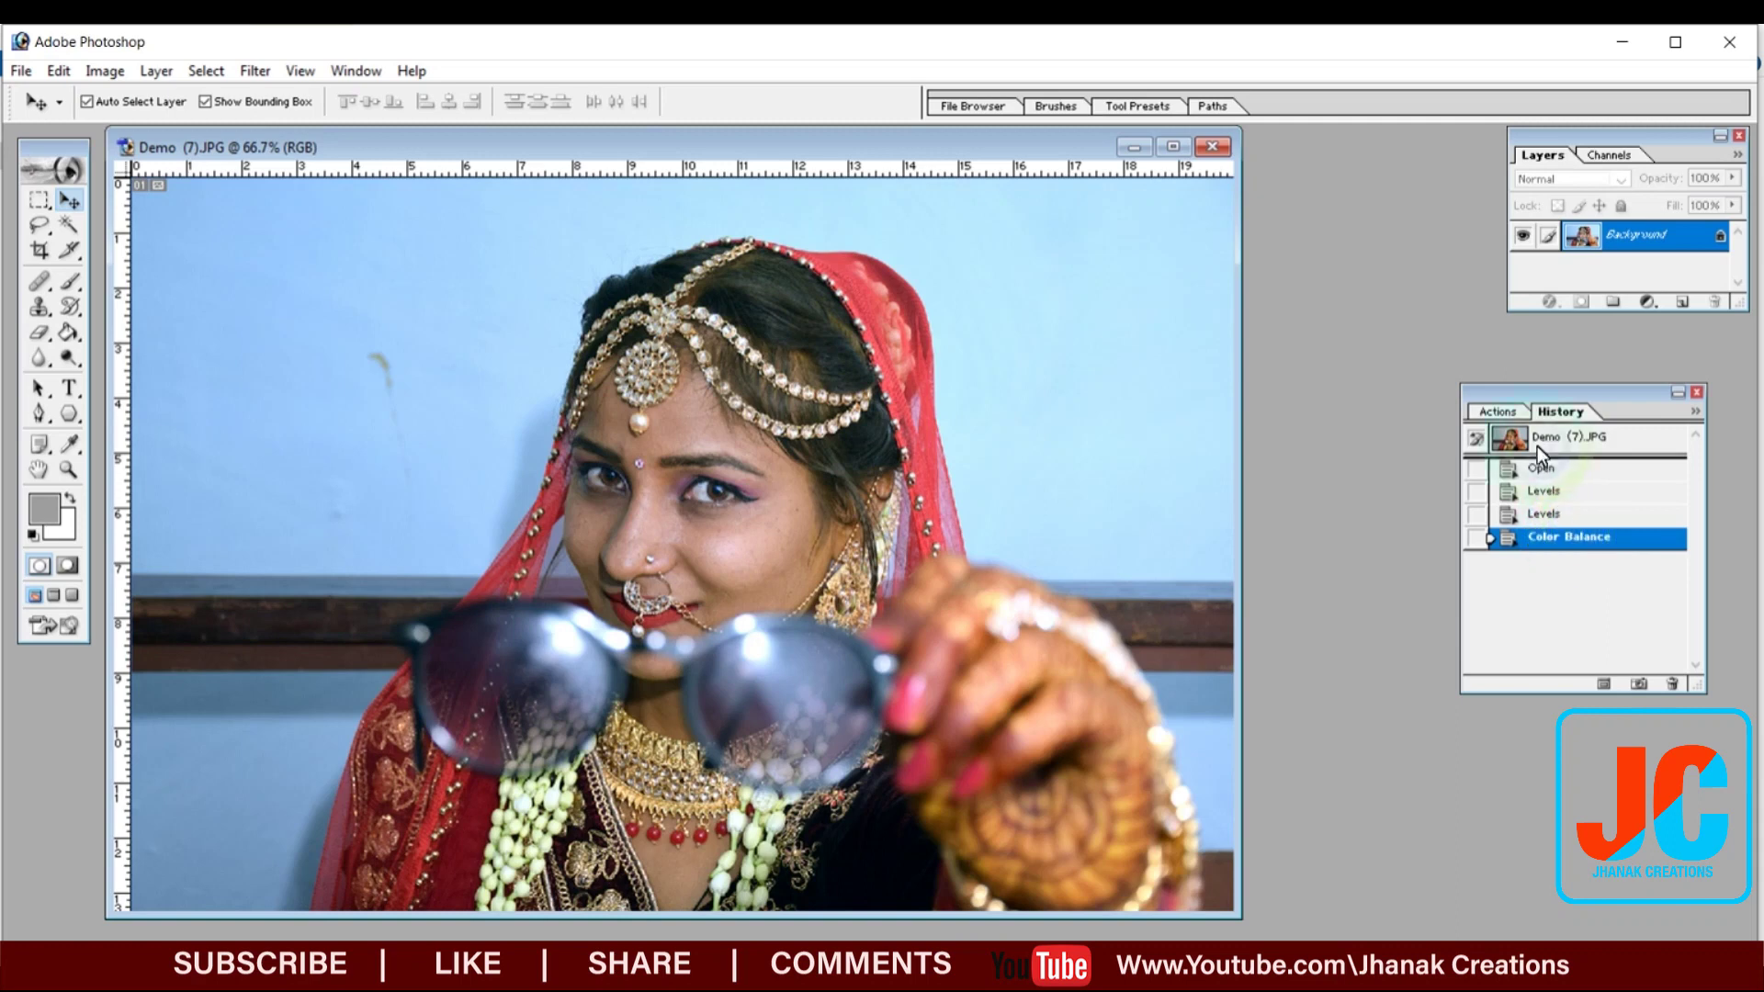
click(1500, 412)
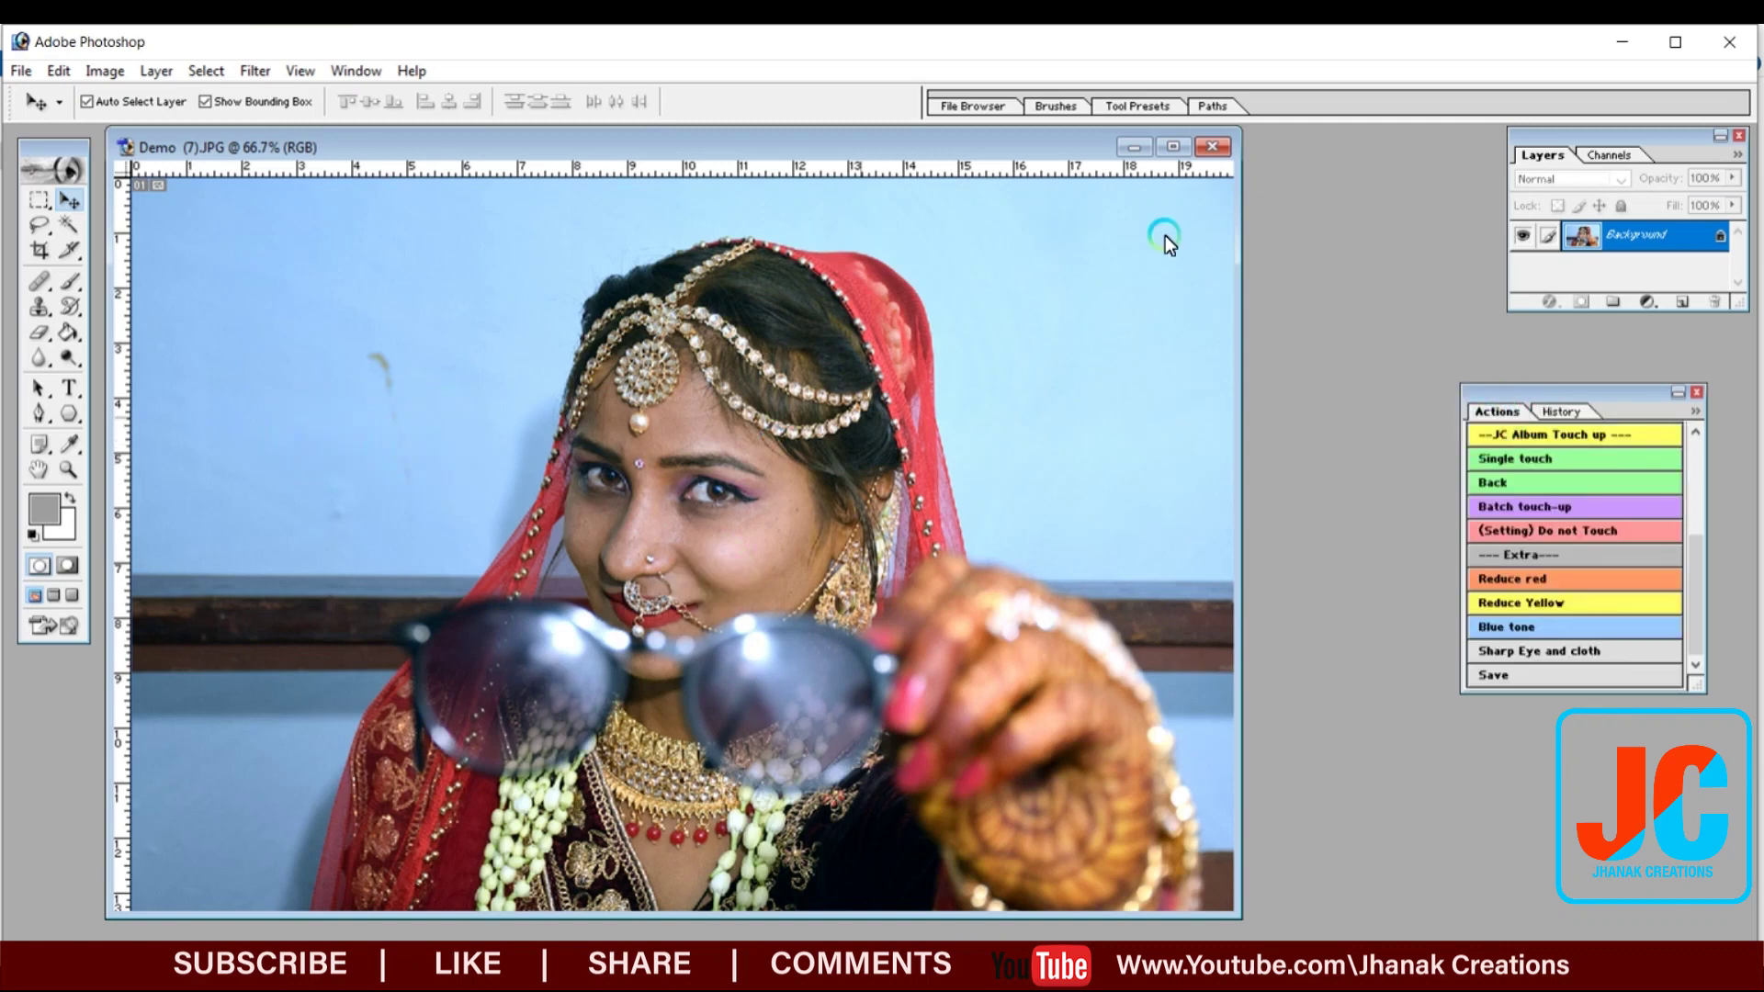
Close Demo (7) without saving and open Demo (13) and Demo (8) together from the Demo folder
click(1212, 148)
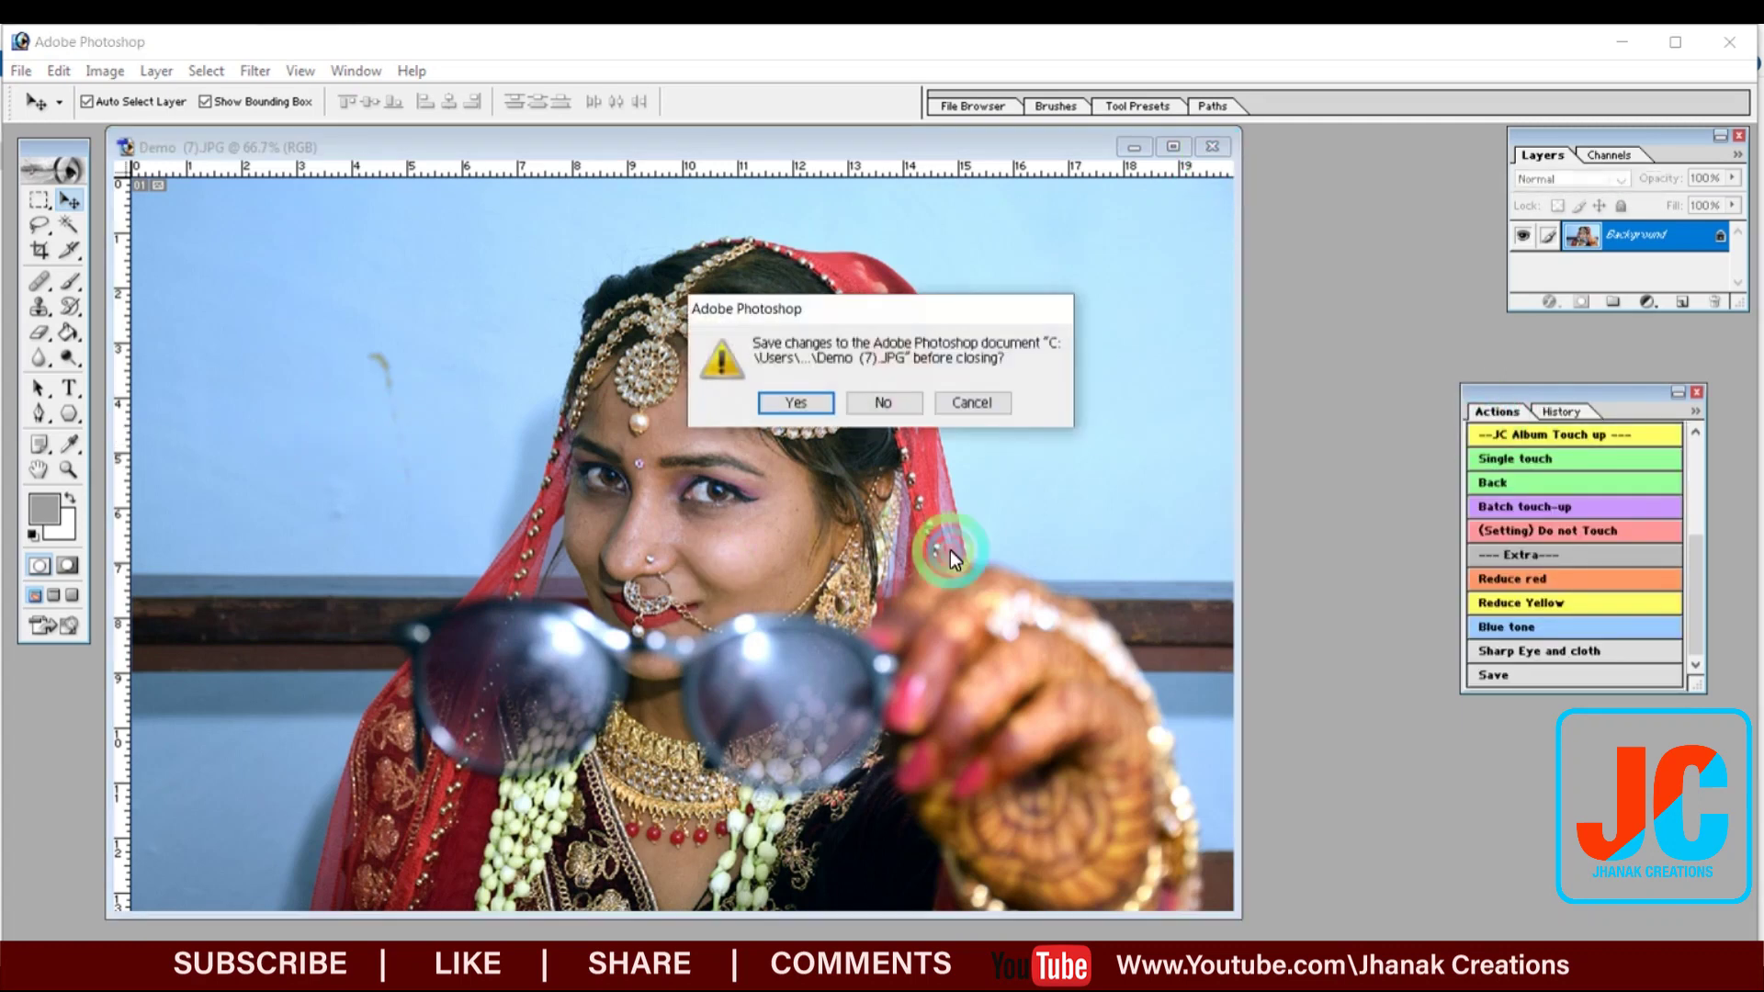
click(897, 409)
mouse_move(693, 903)
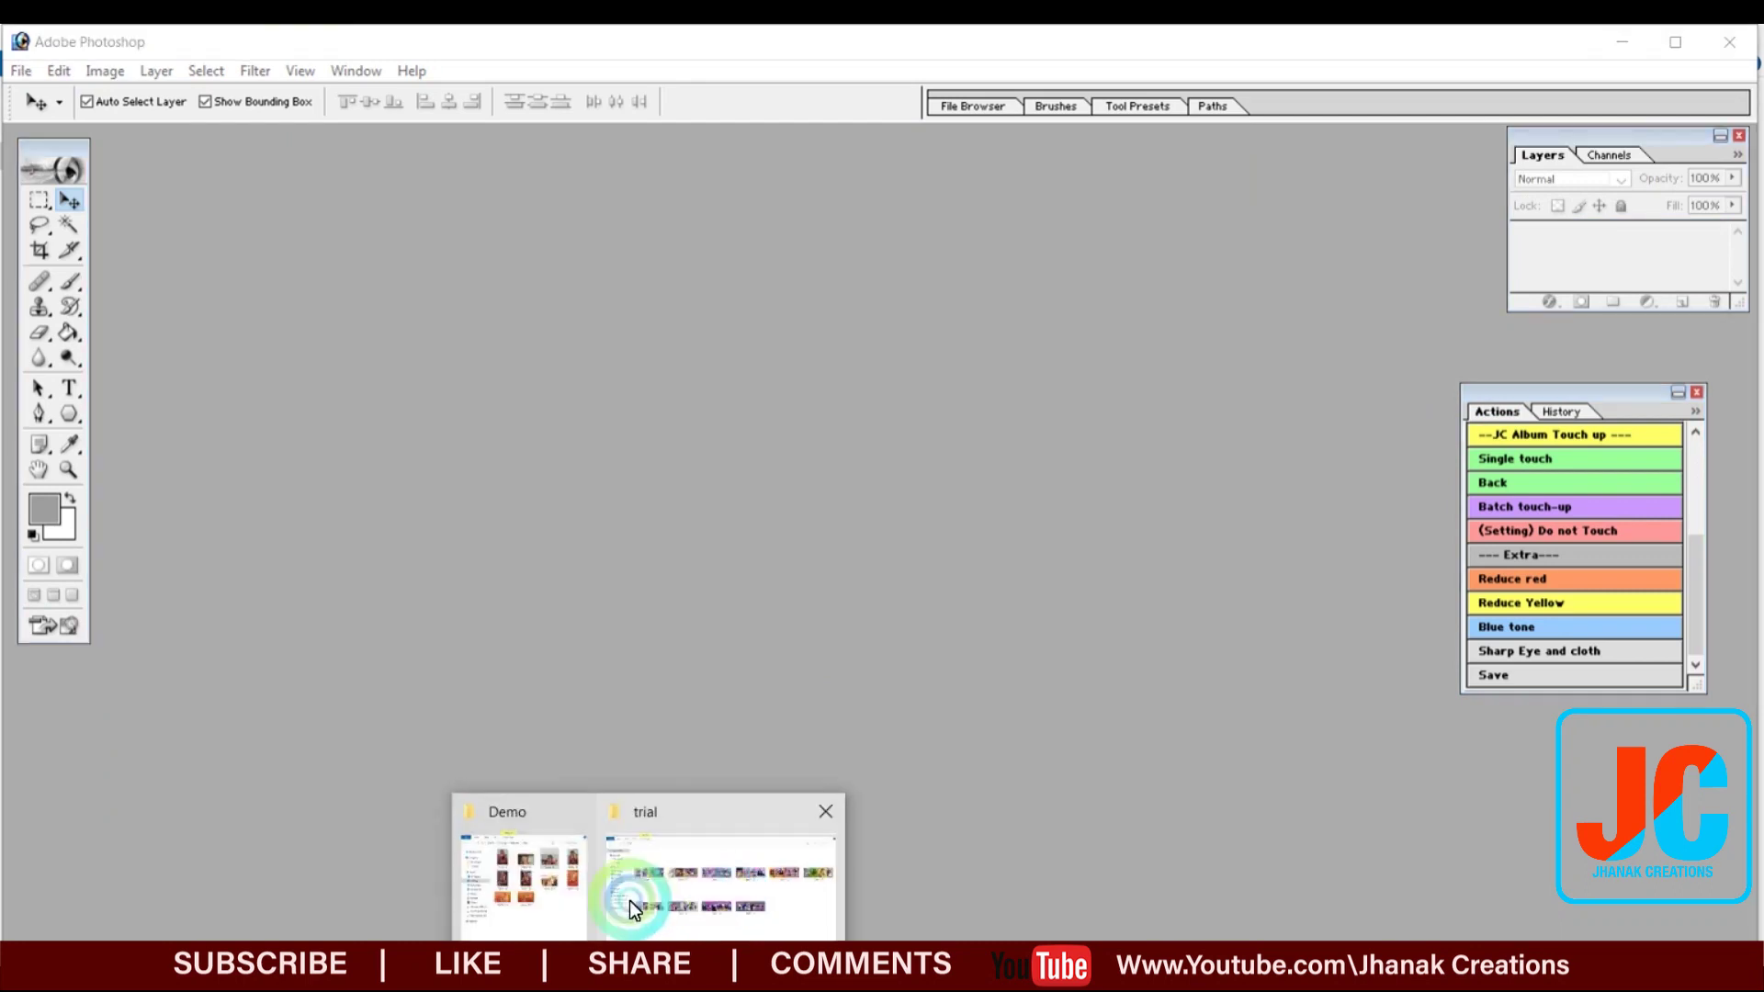
click(641, 838)
click(1152, 577)
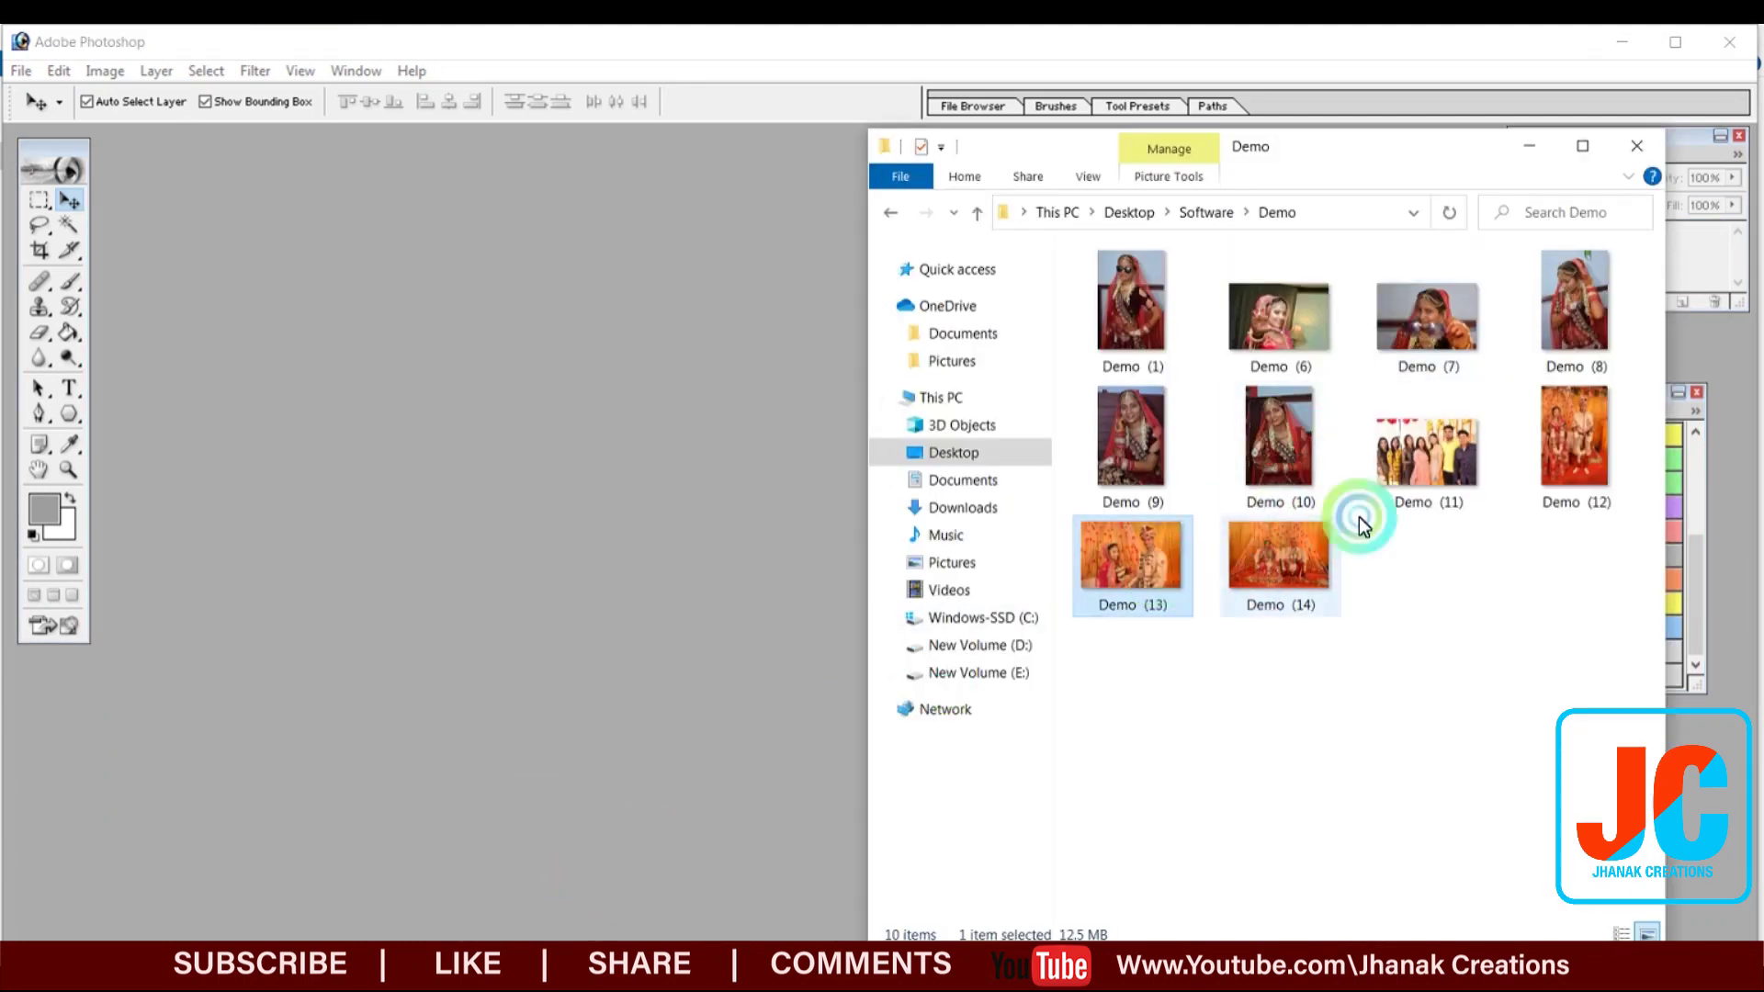
click(1594, 332)
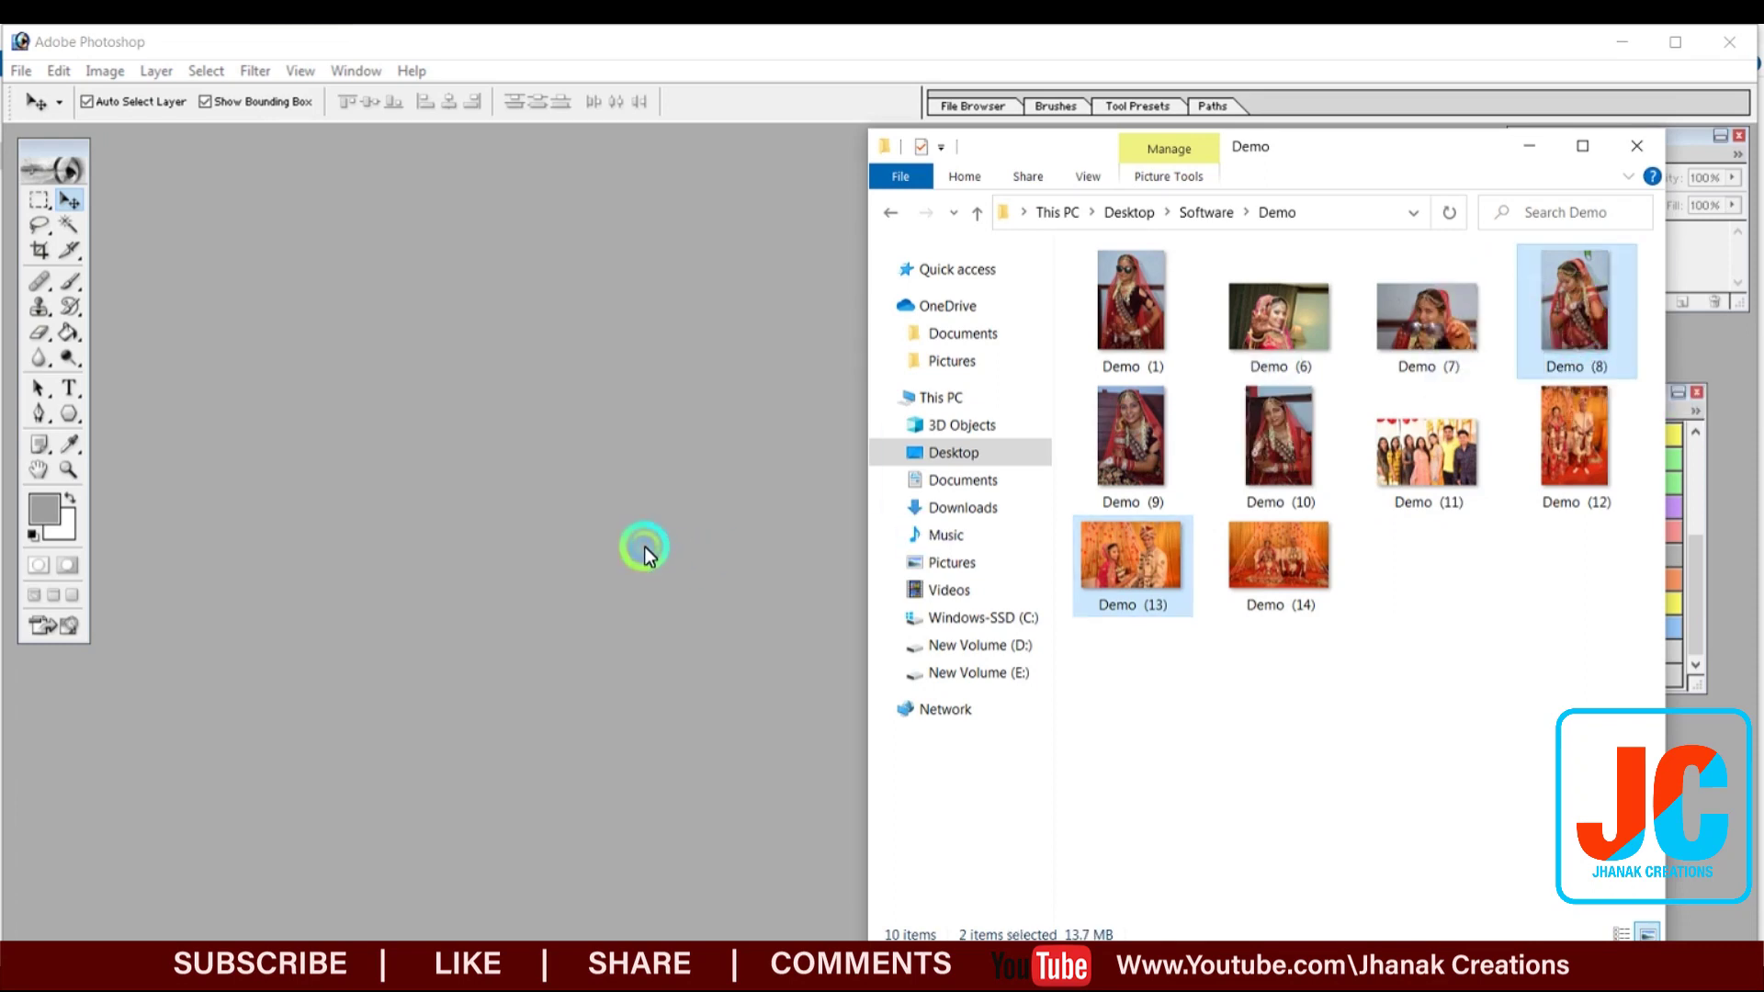
click(644, 546)
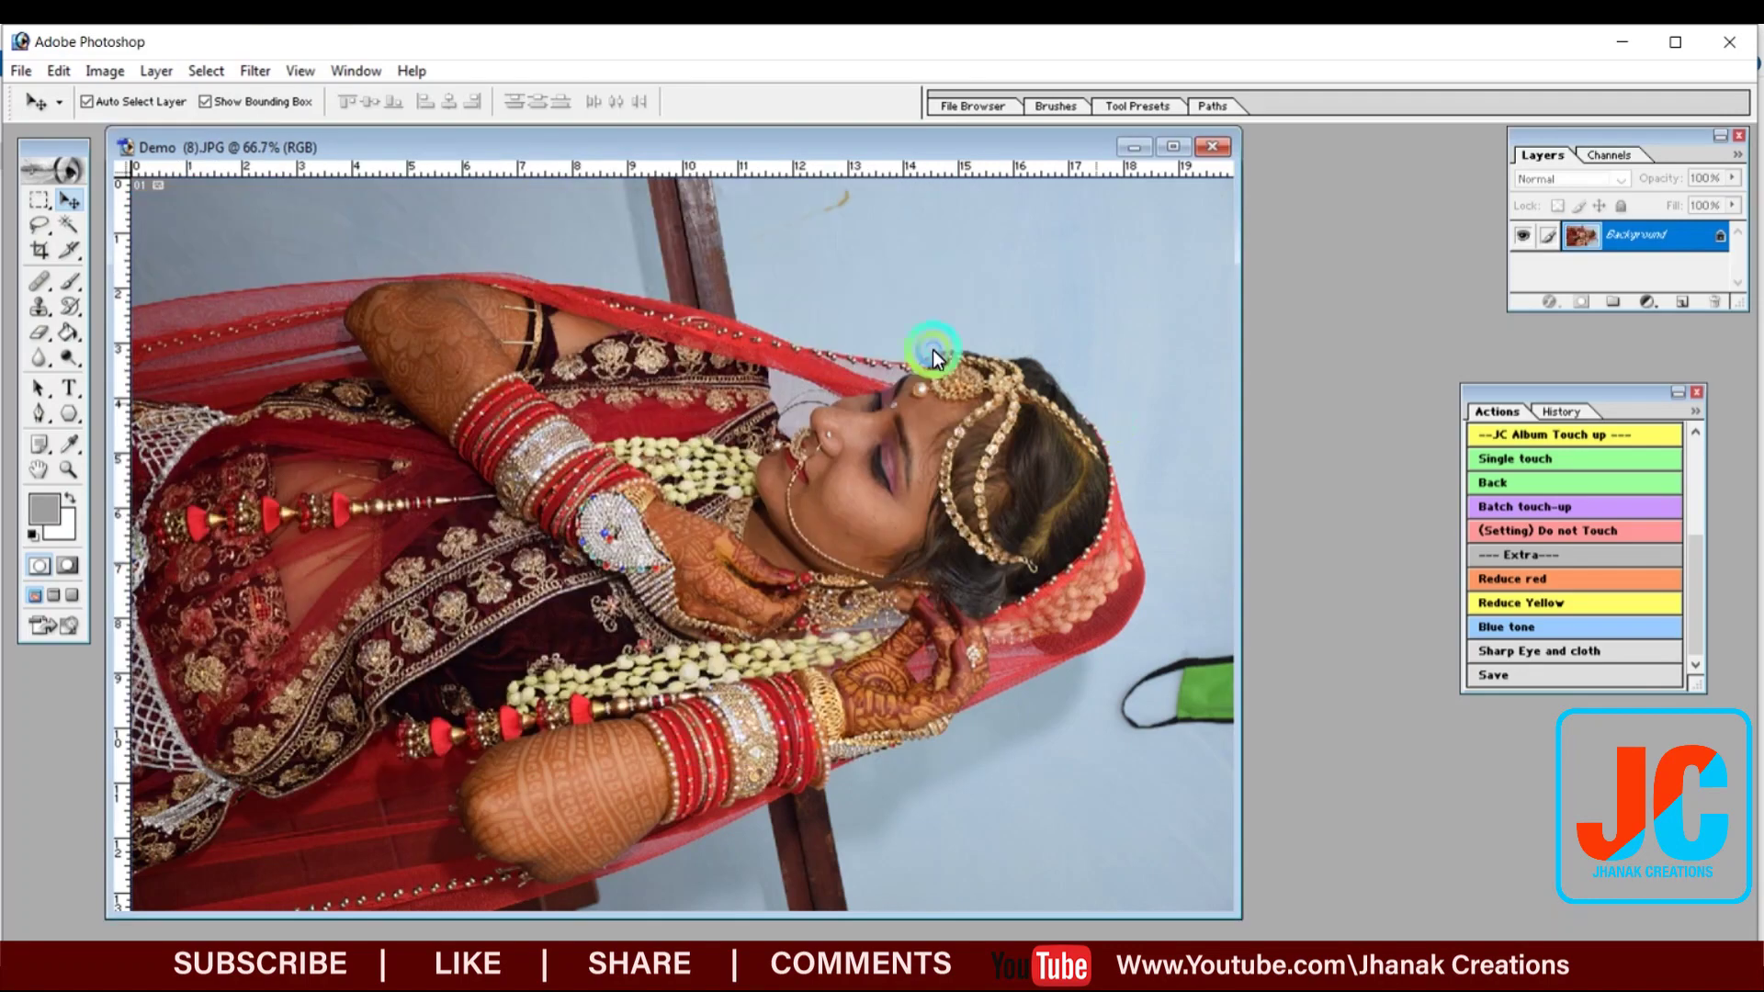
Rotate the canvas of the Demo (8) photo 90° CCW
click(105, 71)
mouse_move(195, 299)
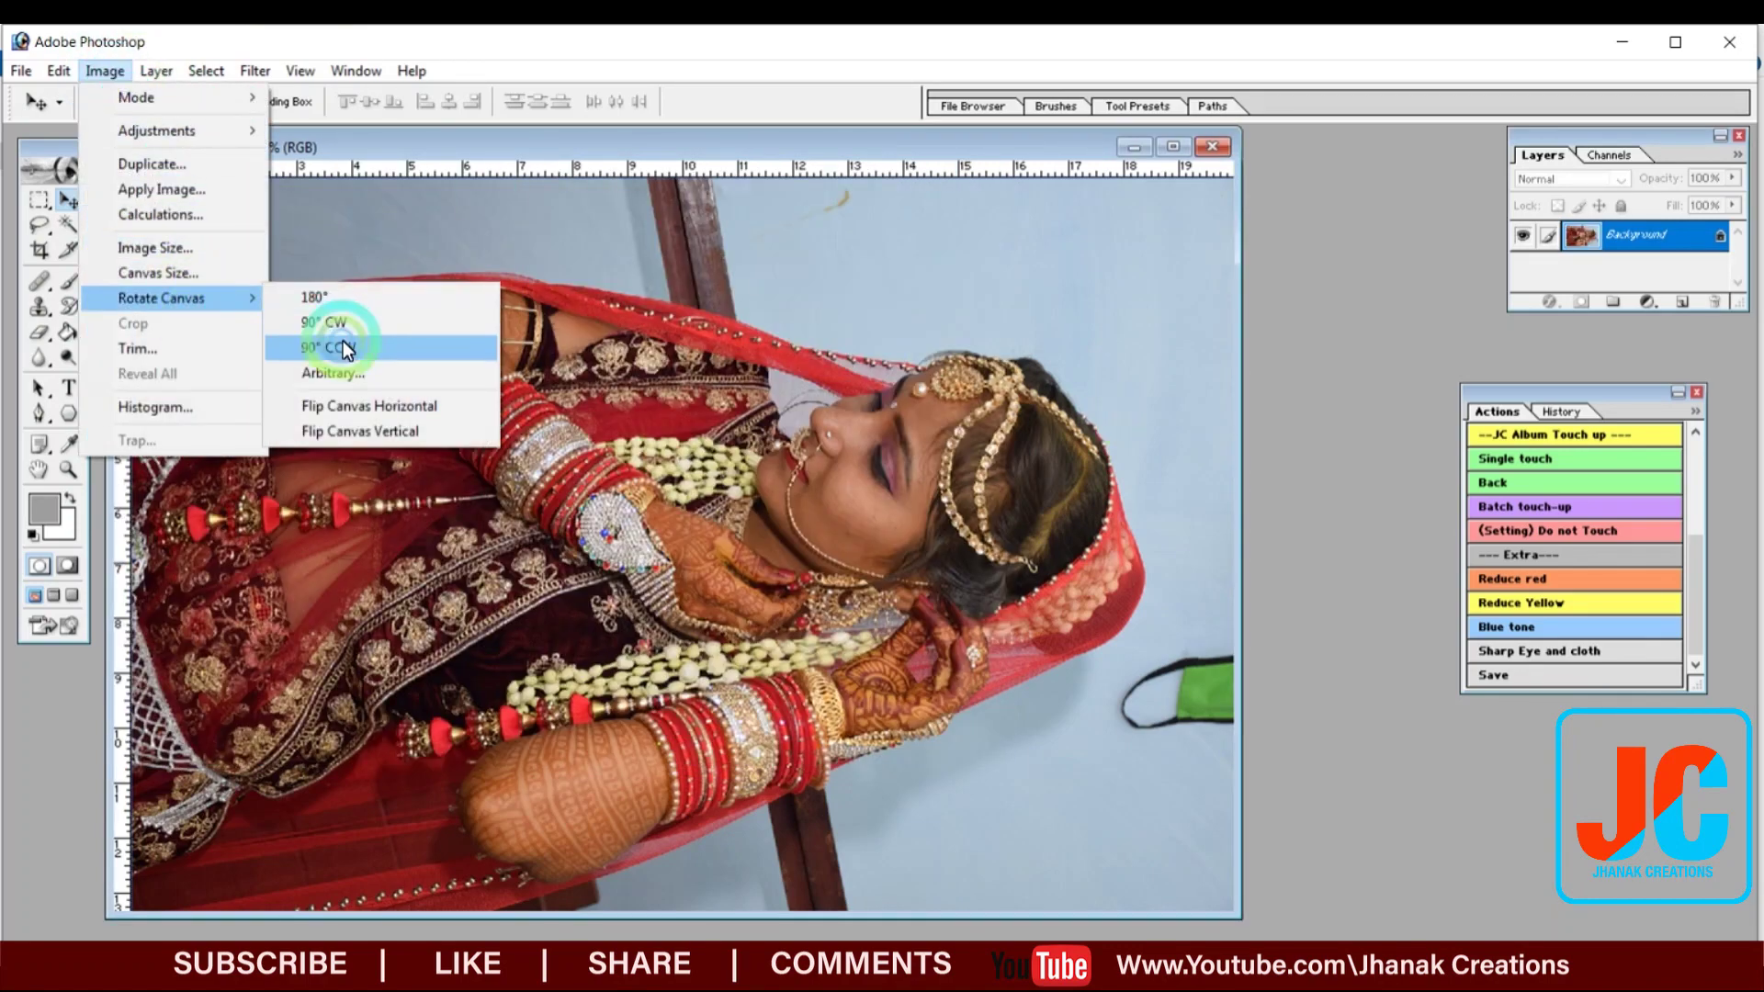
click(342, 347)
Bring up the Demo (13) couple photo, enlarge its window and show it zoomed in in full-screen mode with the menu bar
click(926, 332)
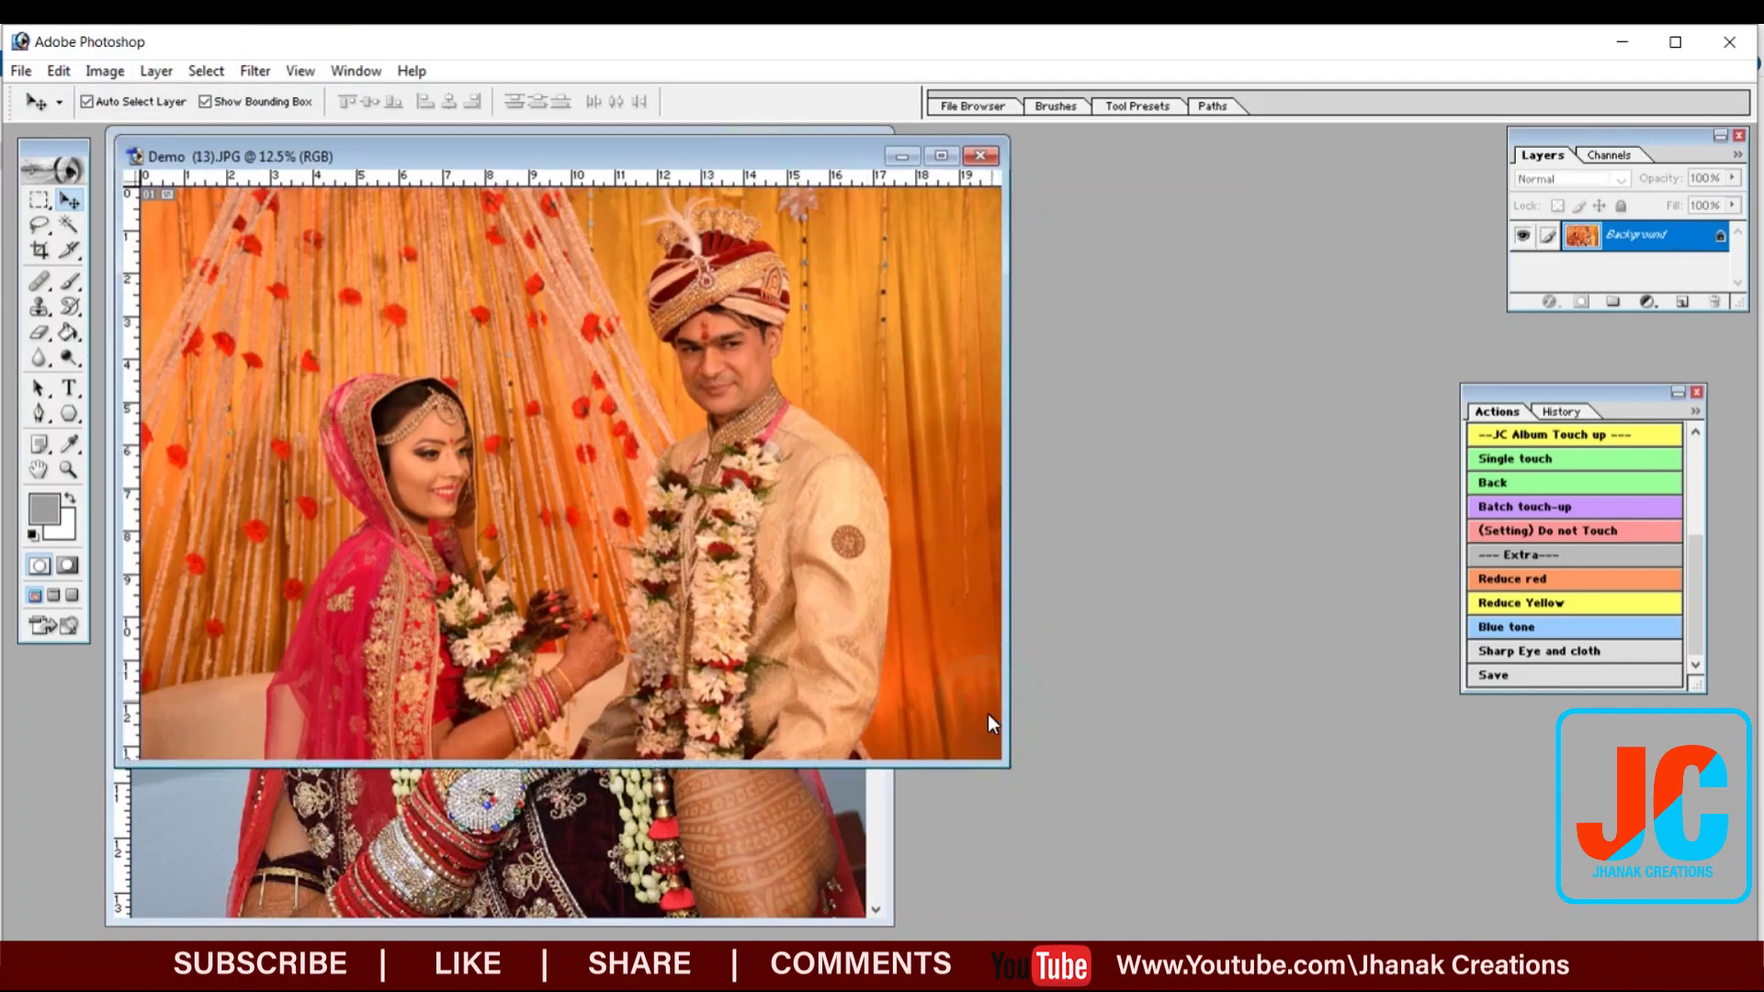
drag(1004, 766, 1182, 850)
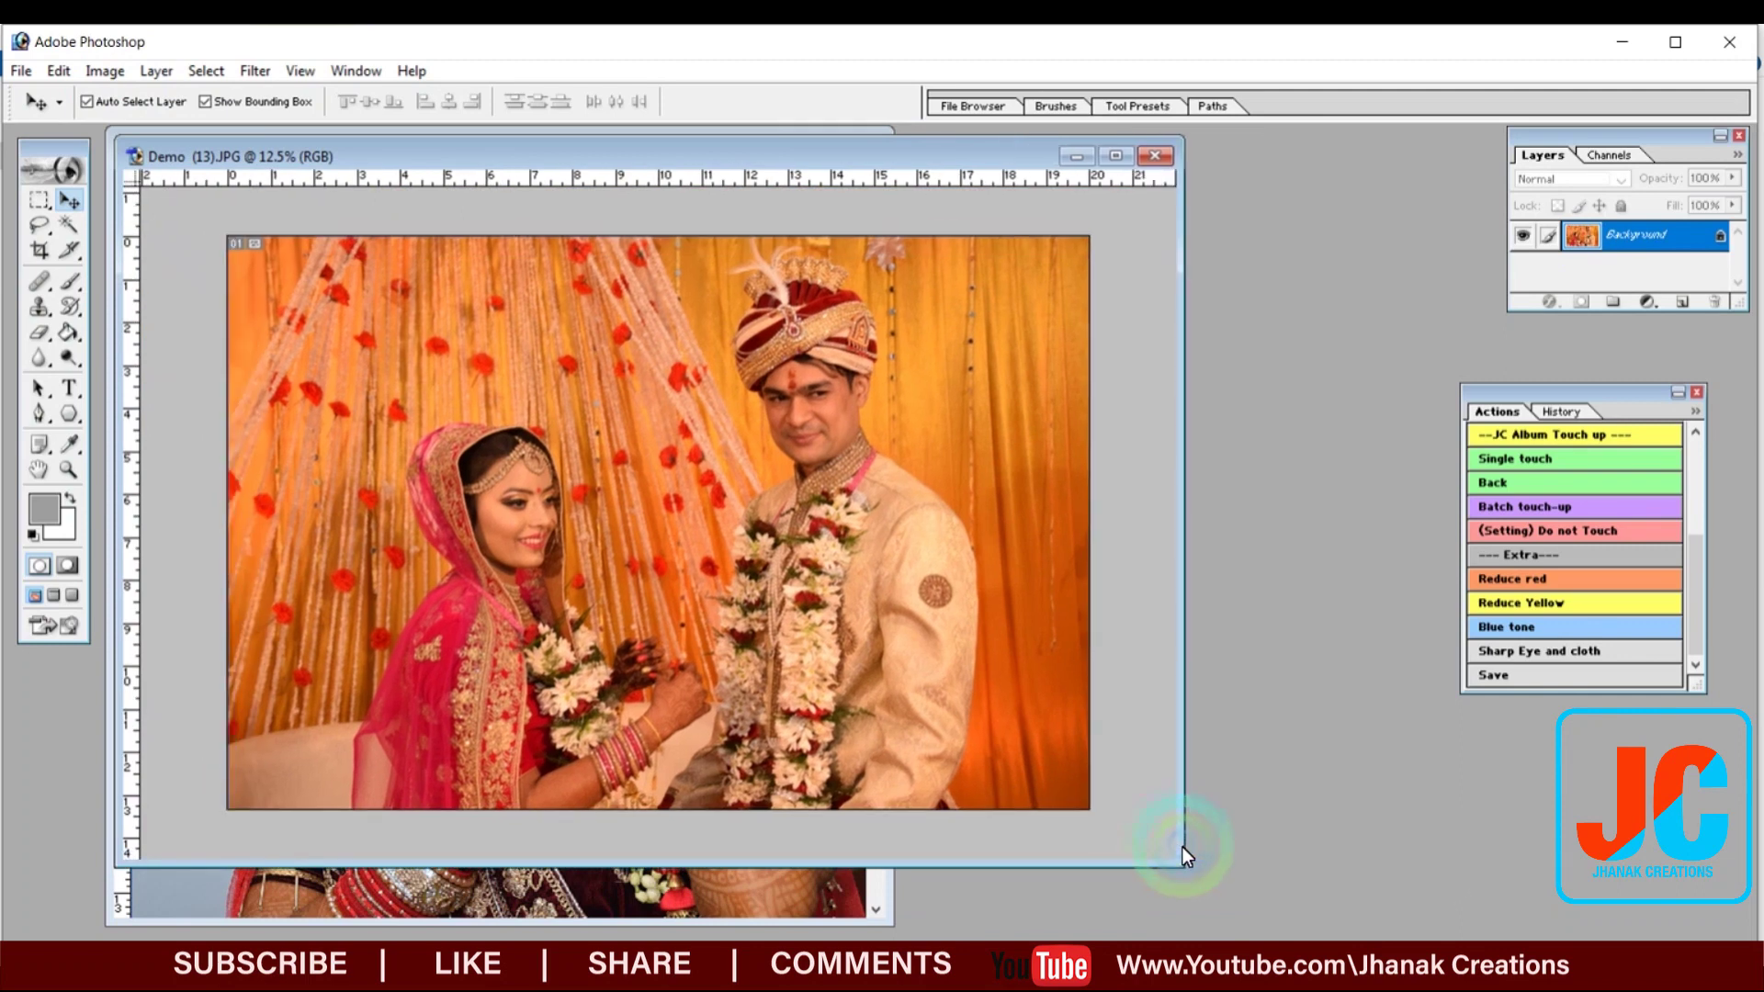
key(f)
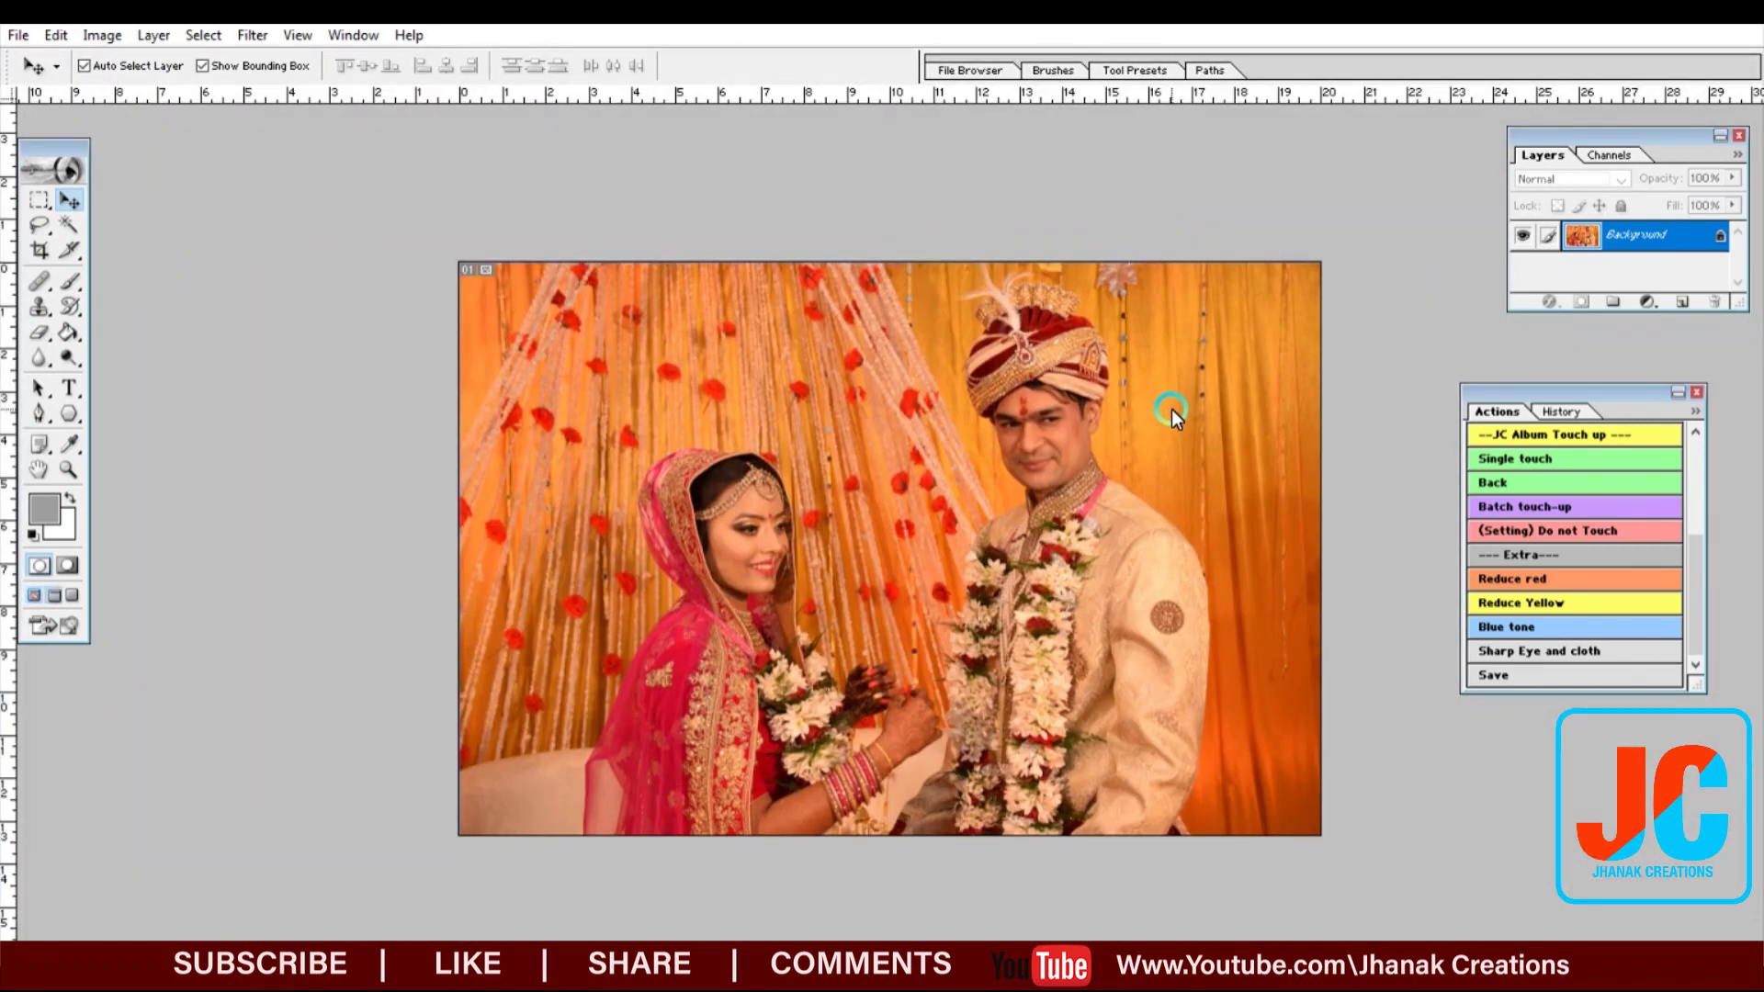
key(ctrl+plus)
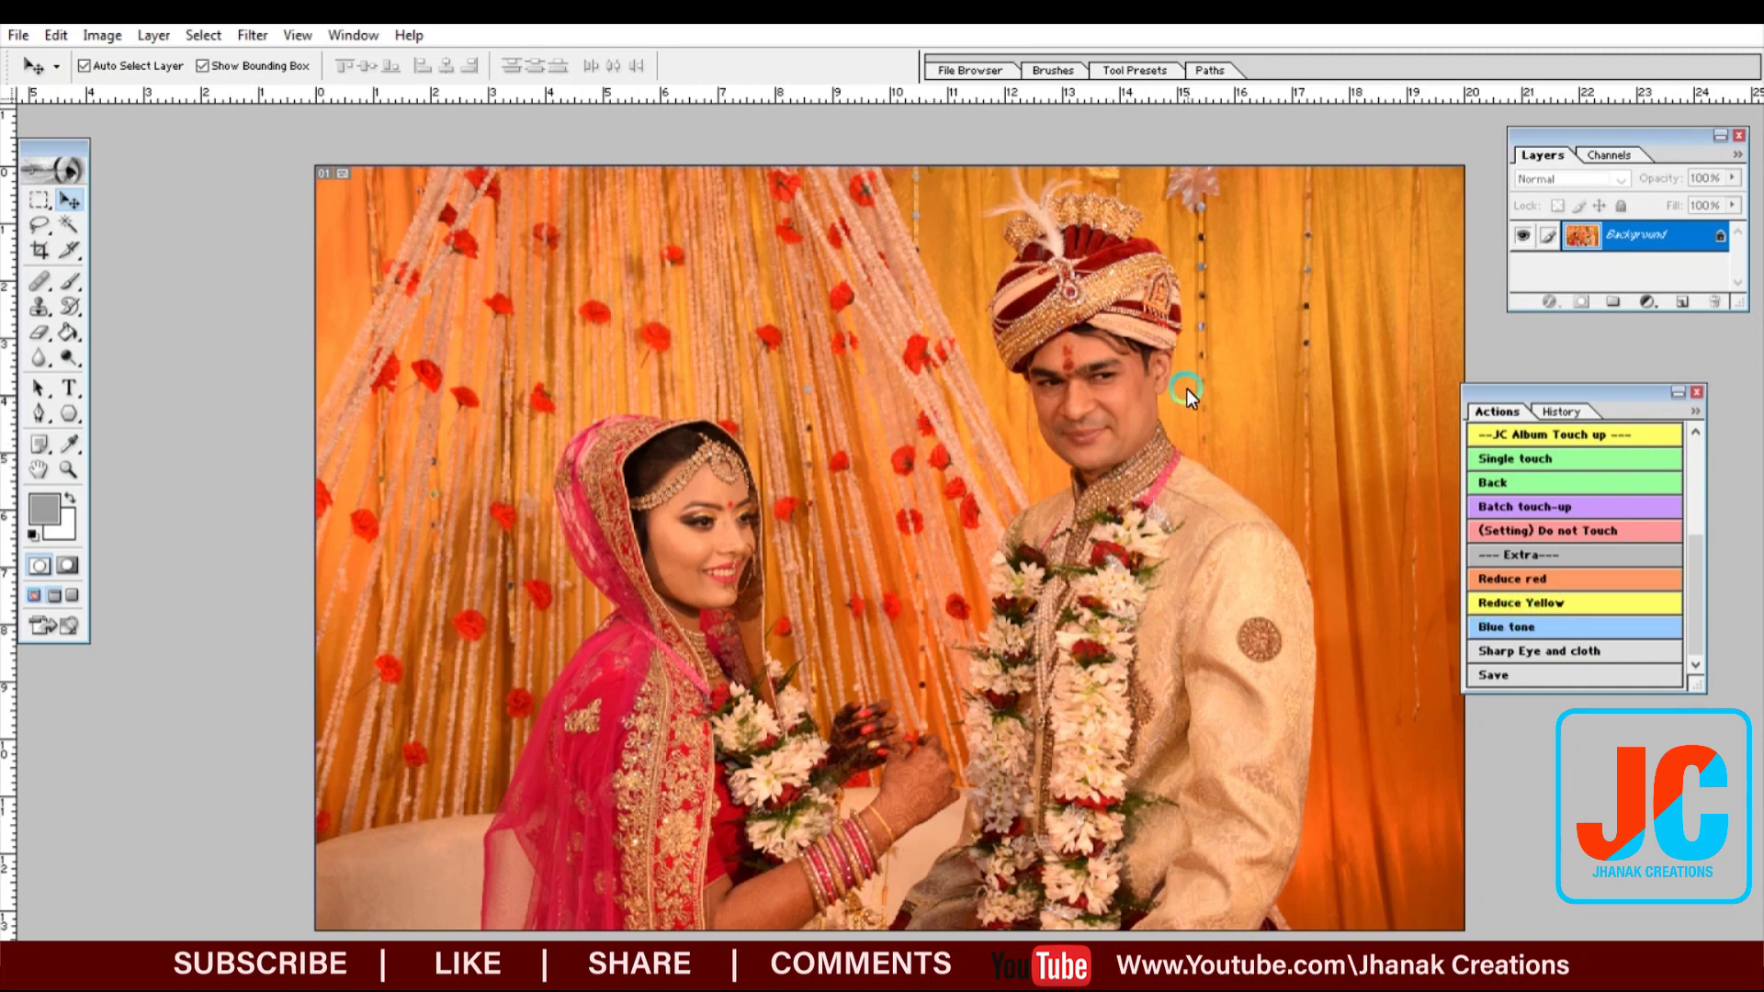
Run the Reduce red action on the Demo (13) couple photo and compare its original snapshot with the last Levels state in the history
click(1608, 580)
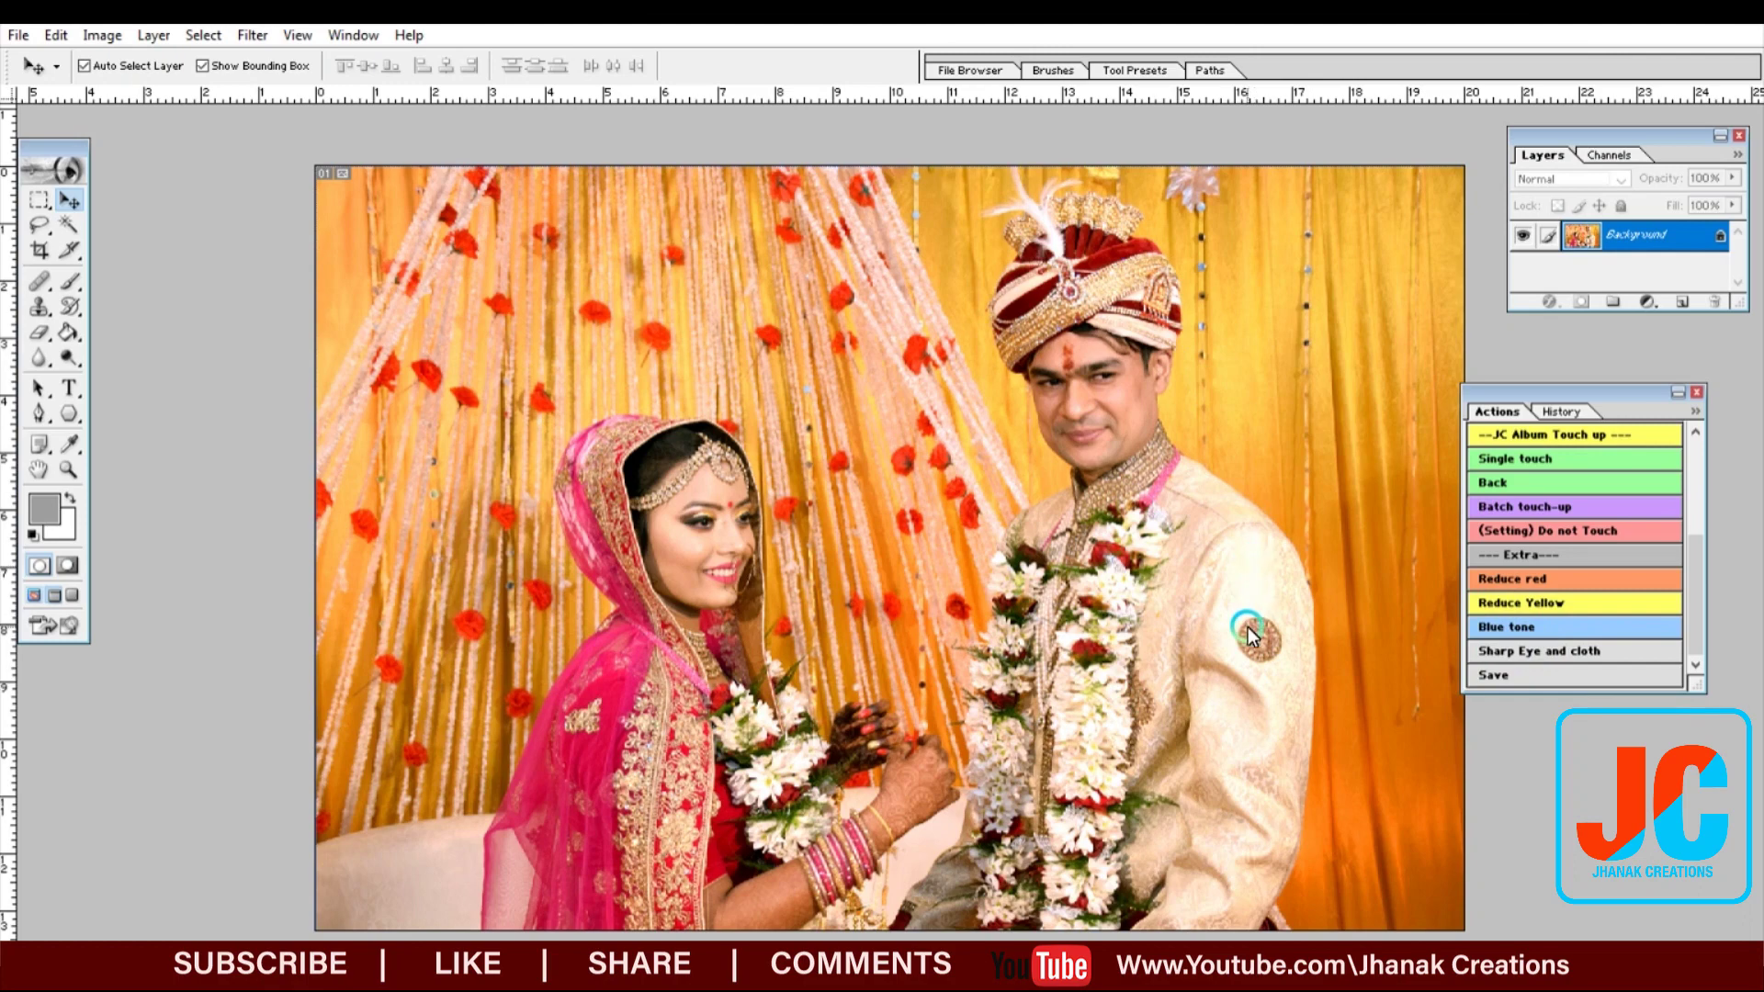
click(1570, 412)
click(1589, 440)
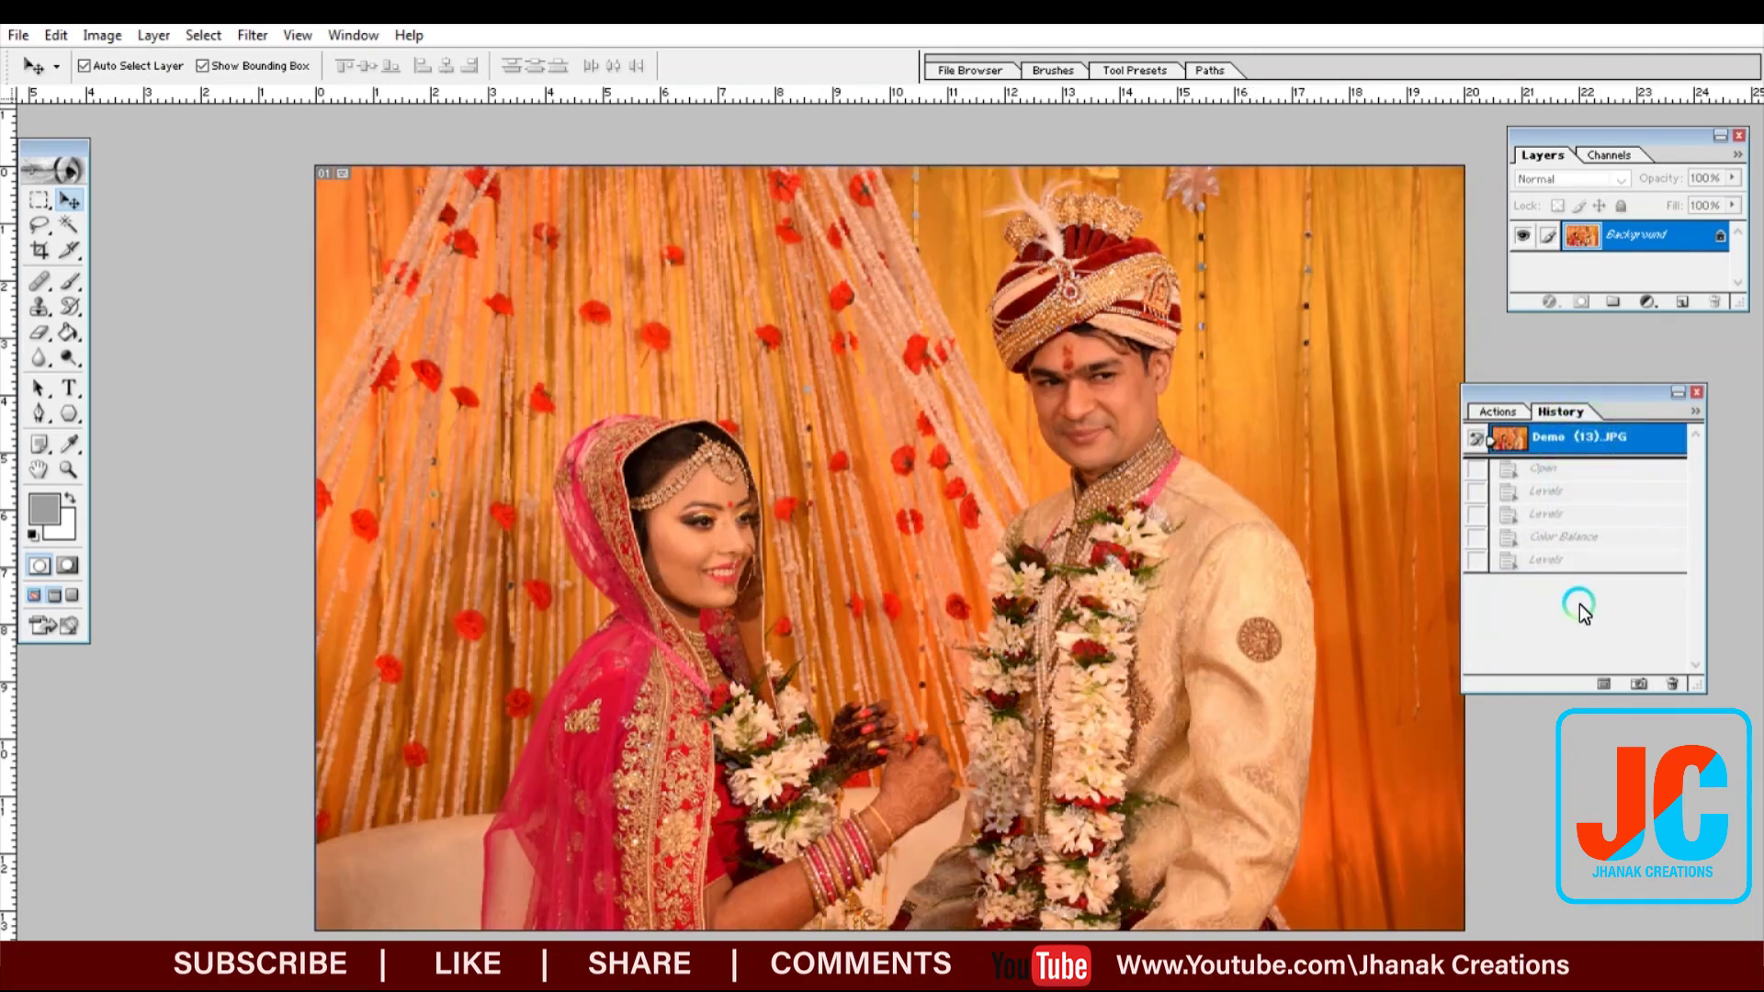
click(1589, 562)
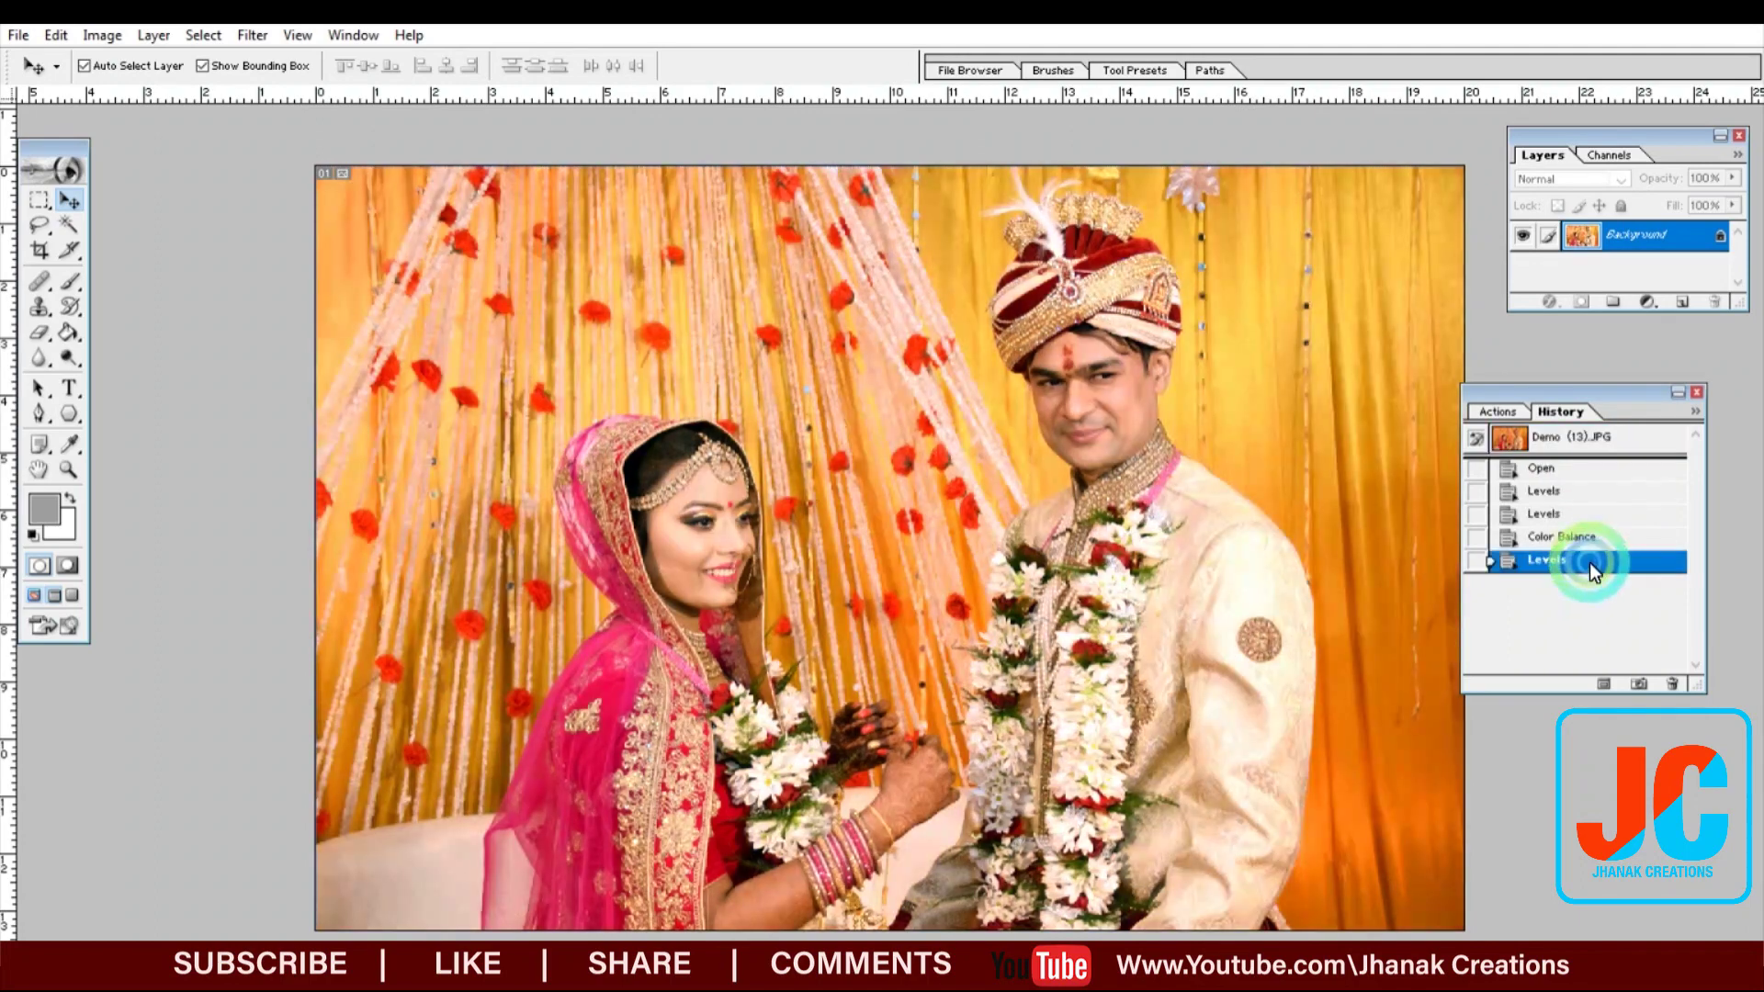
click(1592, 439)
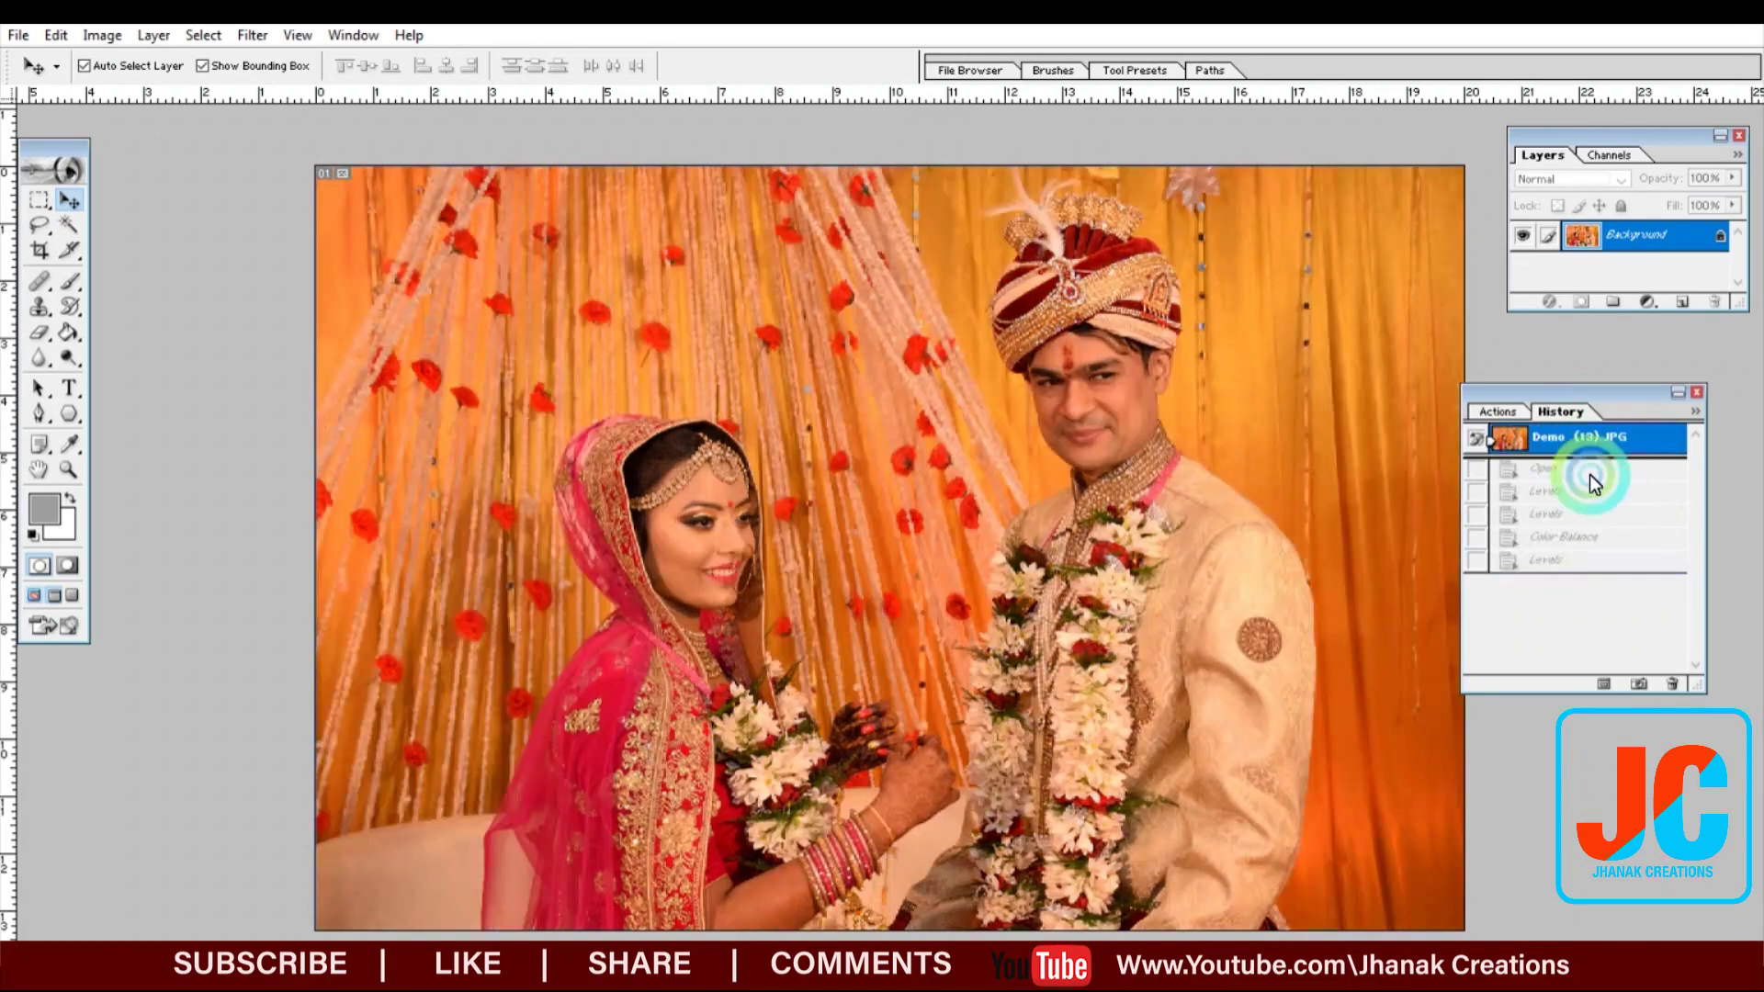
click(1585, 561)
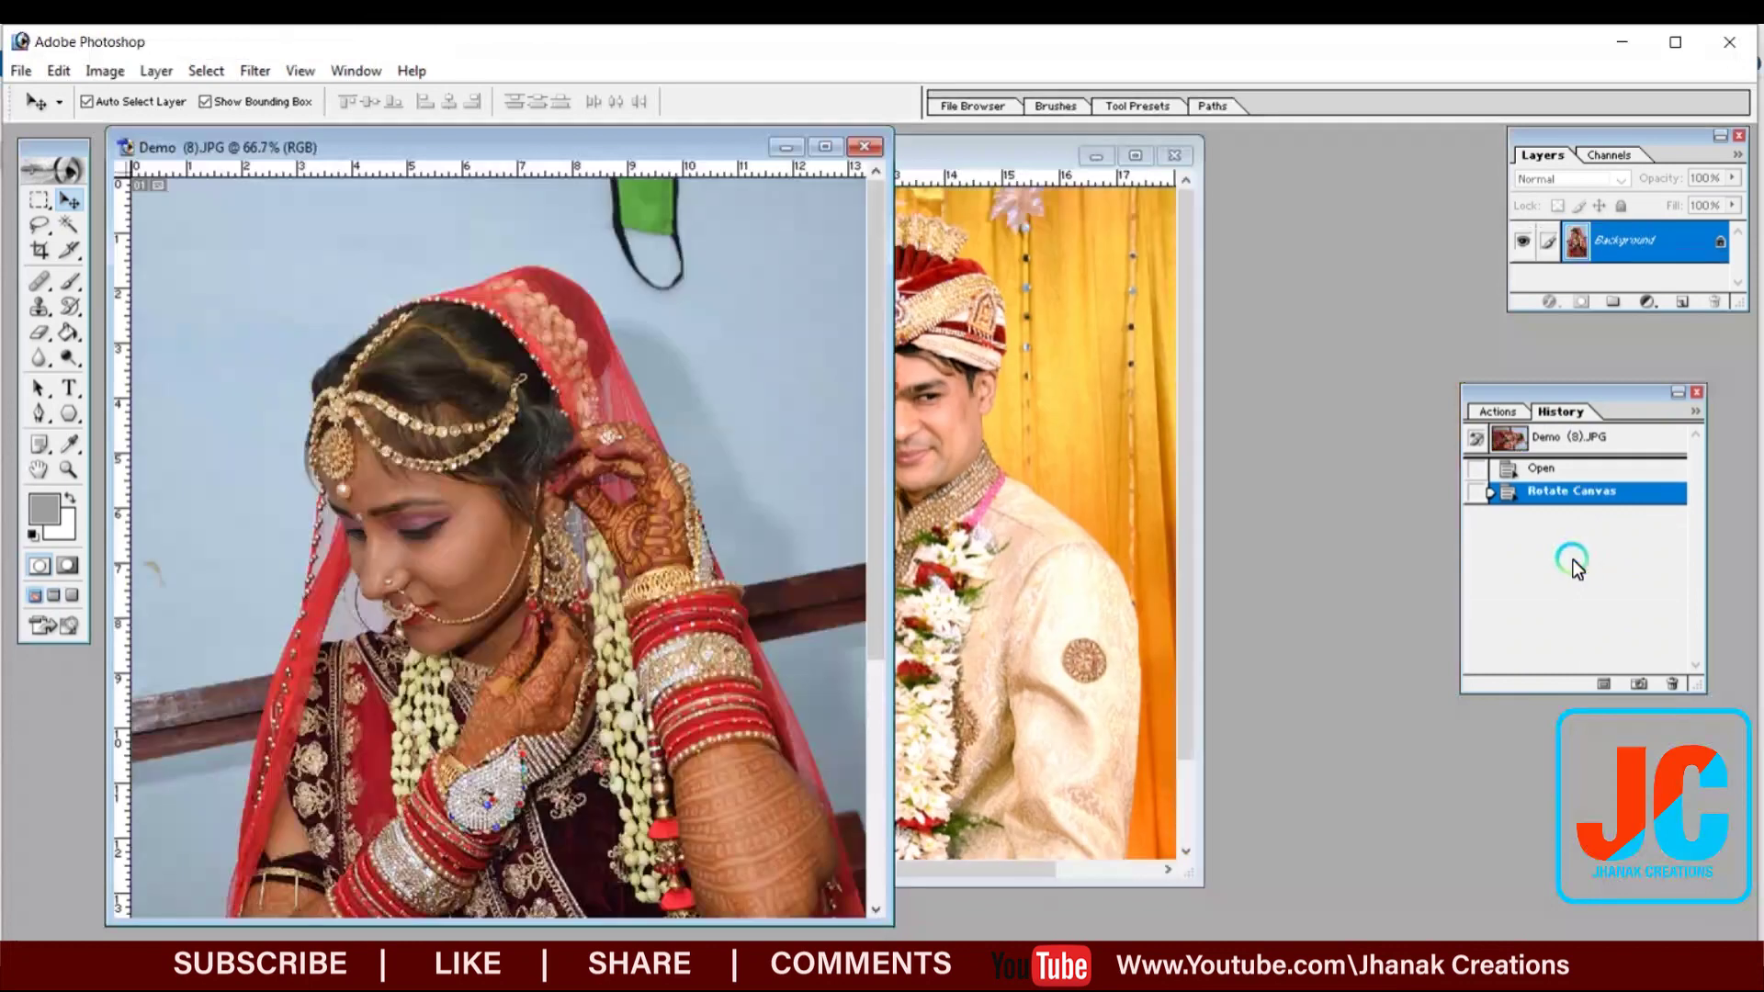
Maximize the Demo (8) photo, run the Reduce red, Reduce Yellow and Blue tone actions on it, and inspect the bride's face up close
click(825, 149)
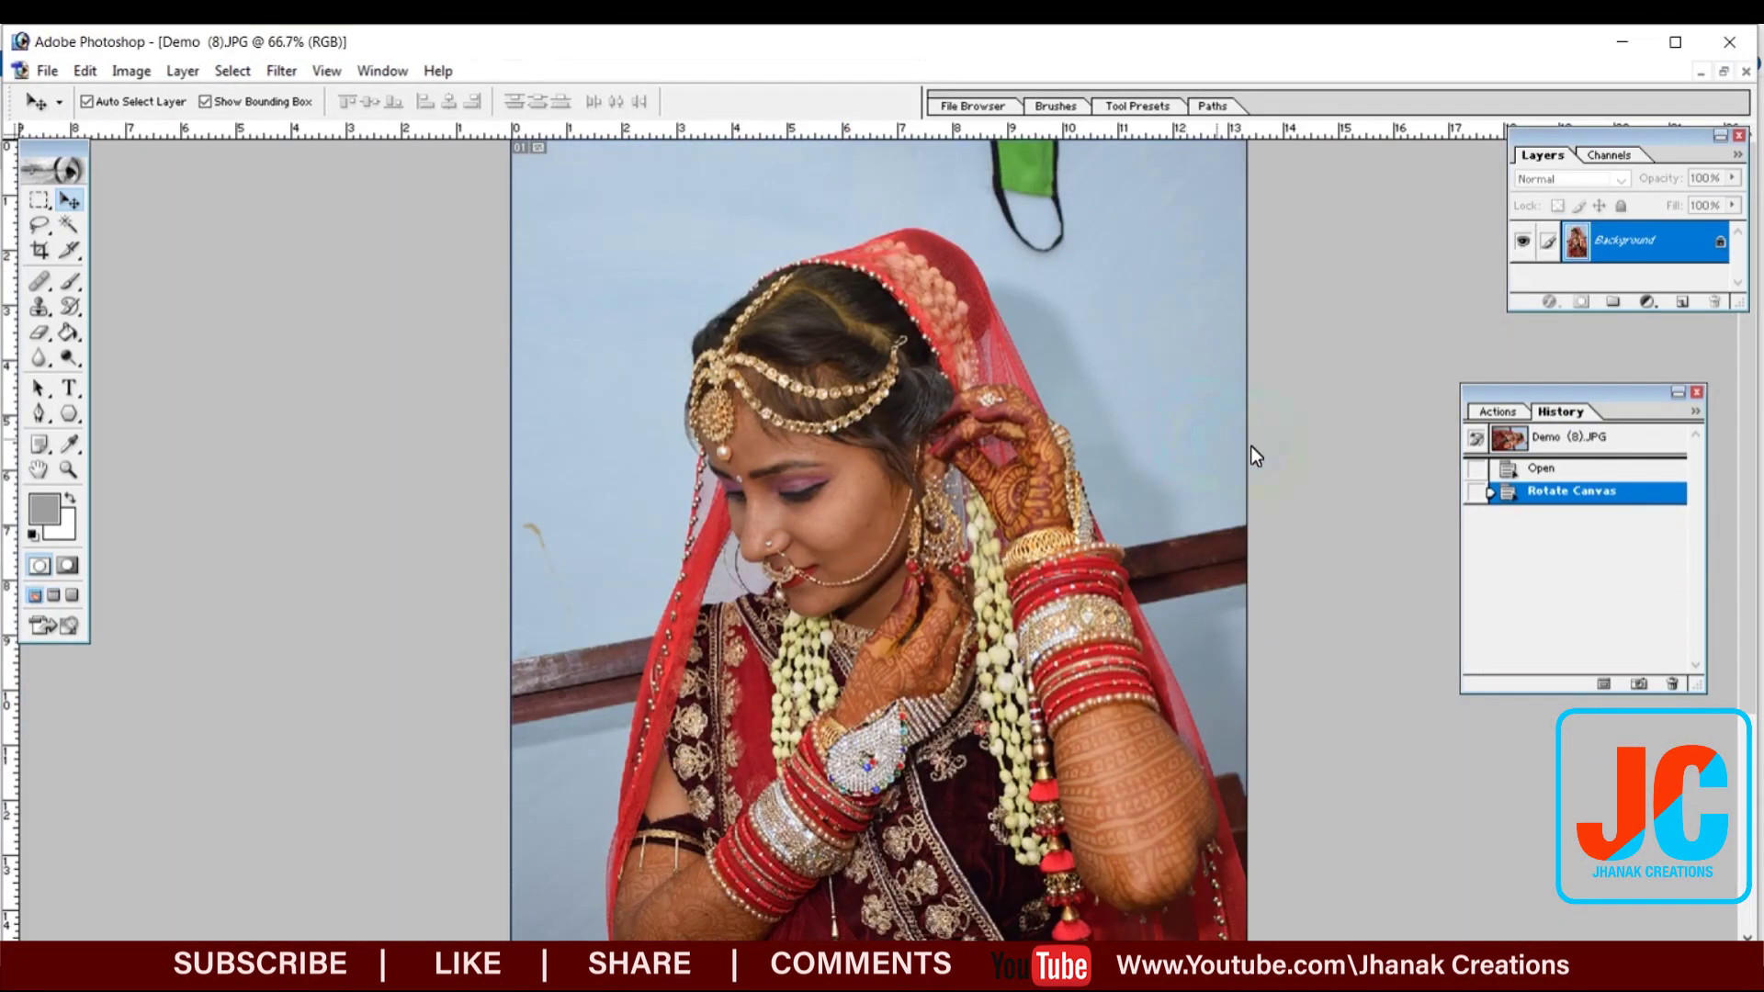
click(1504, 413)
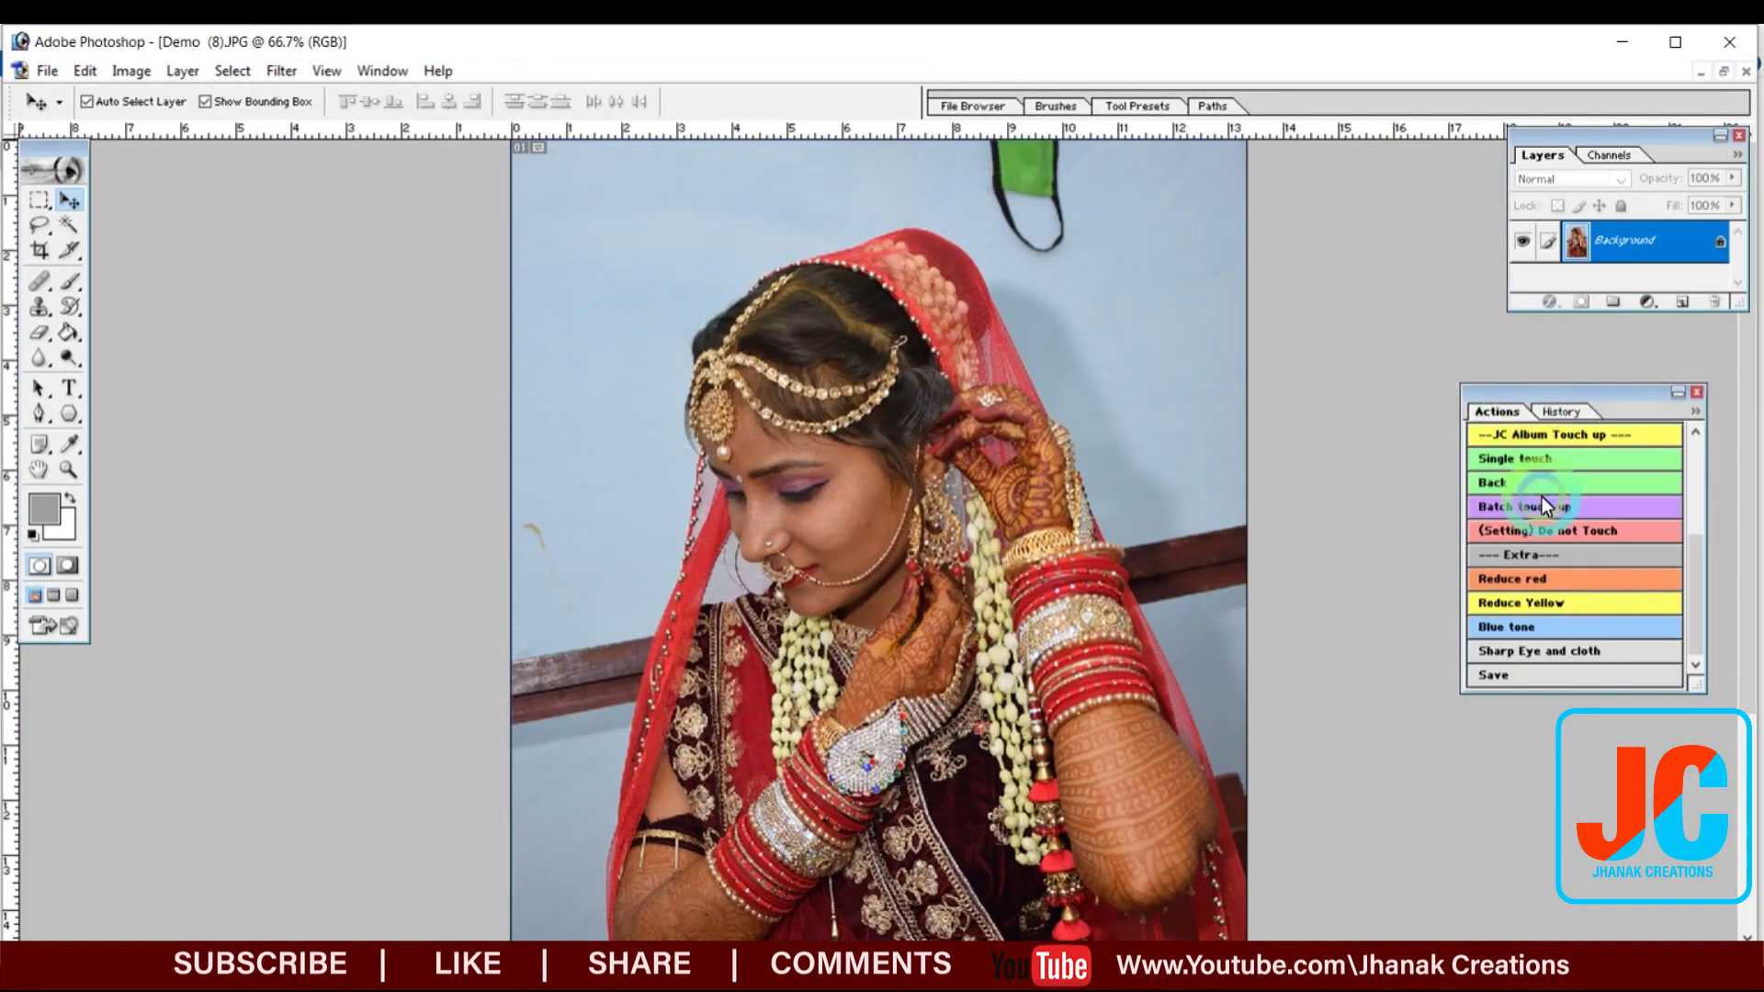
click(1579, 580)
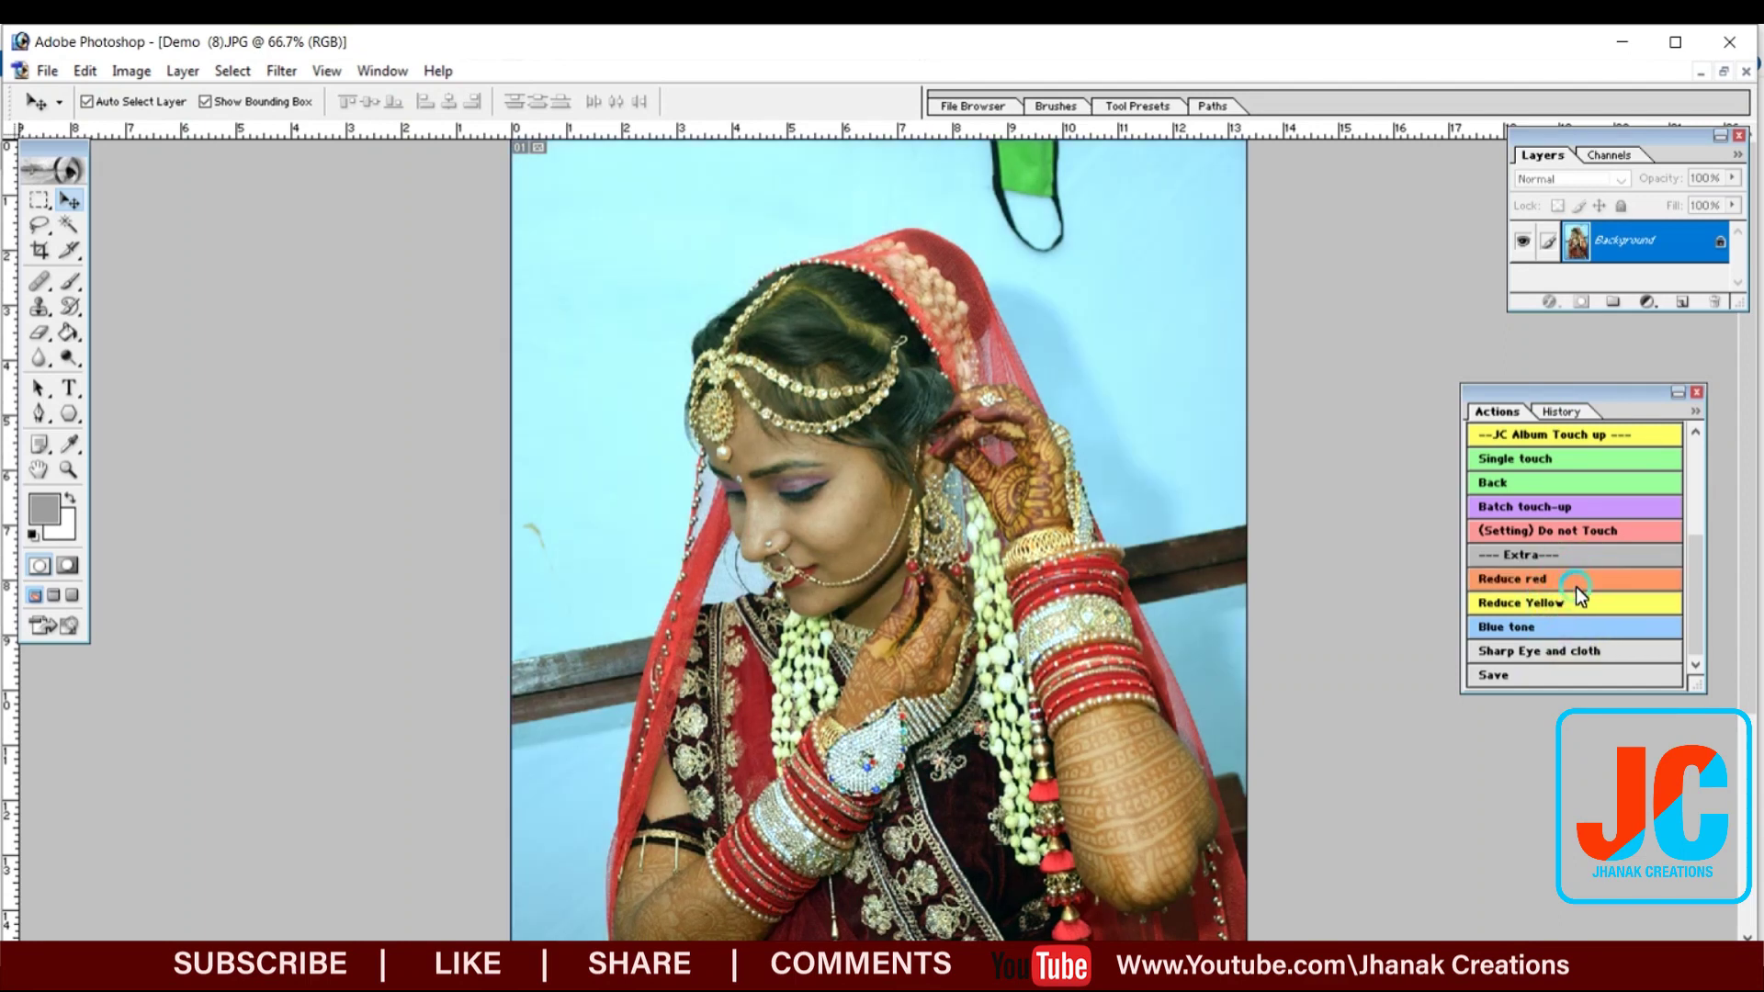
click(1577, 602)
click(1570, 628)
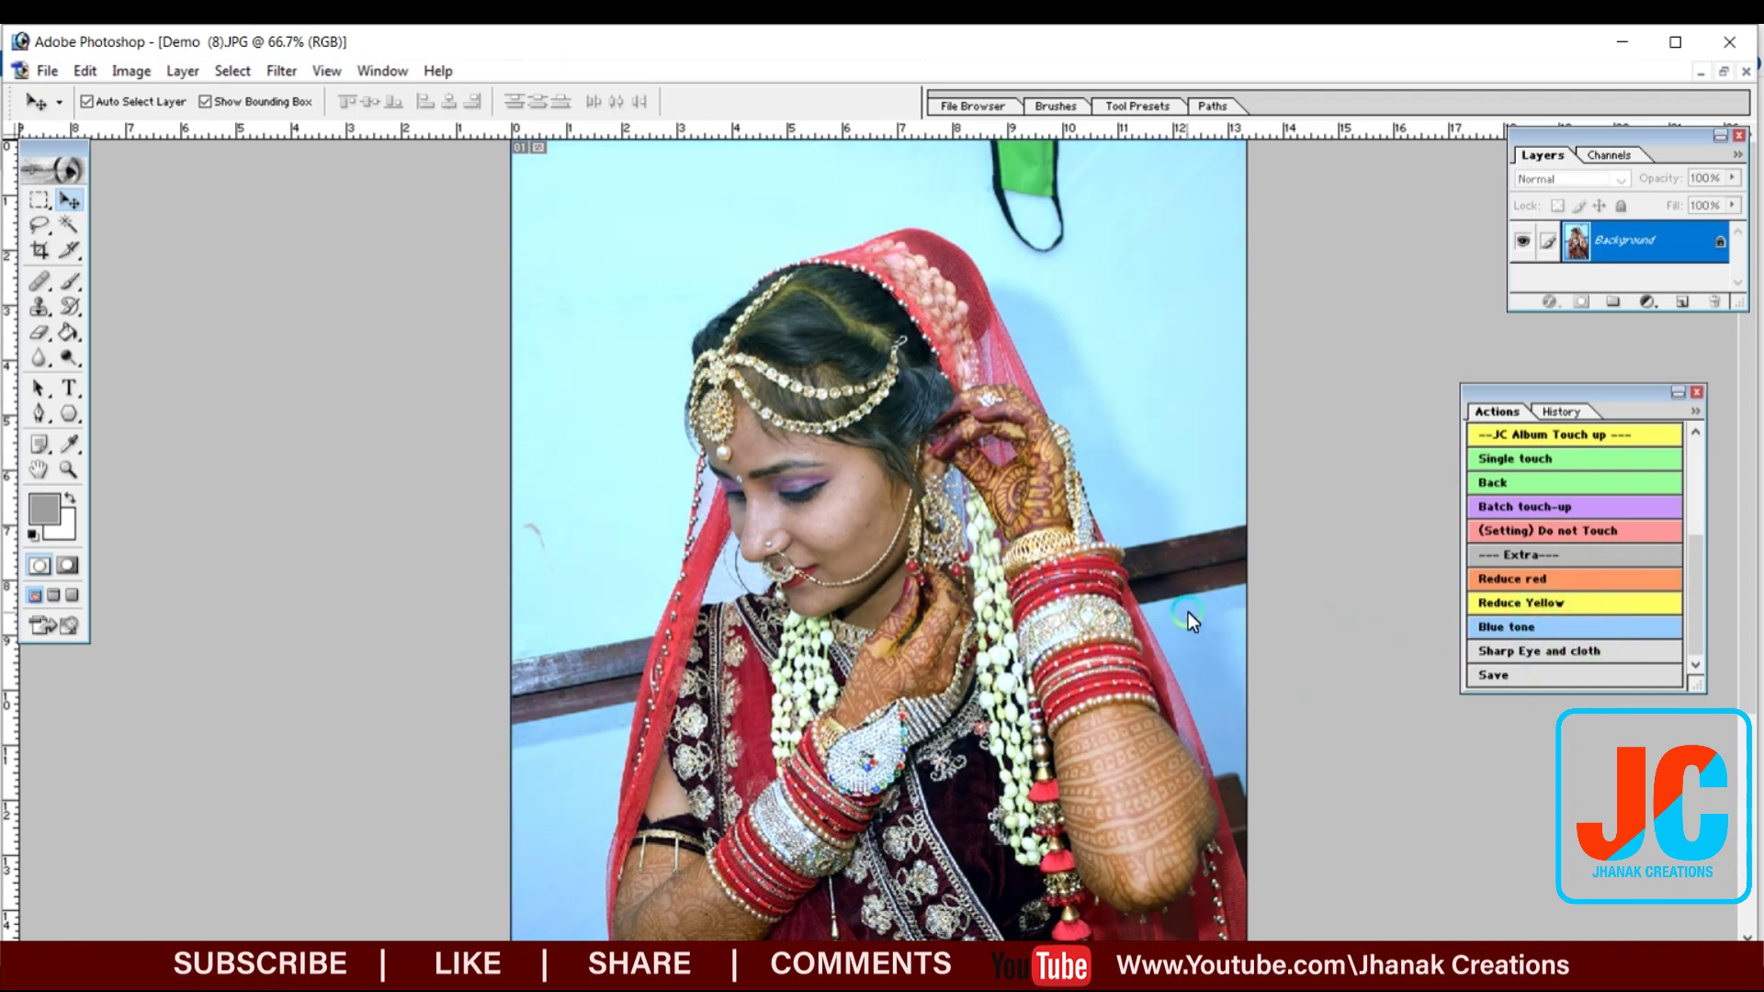
scroll(1188, 612, down, 2)
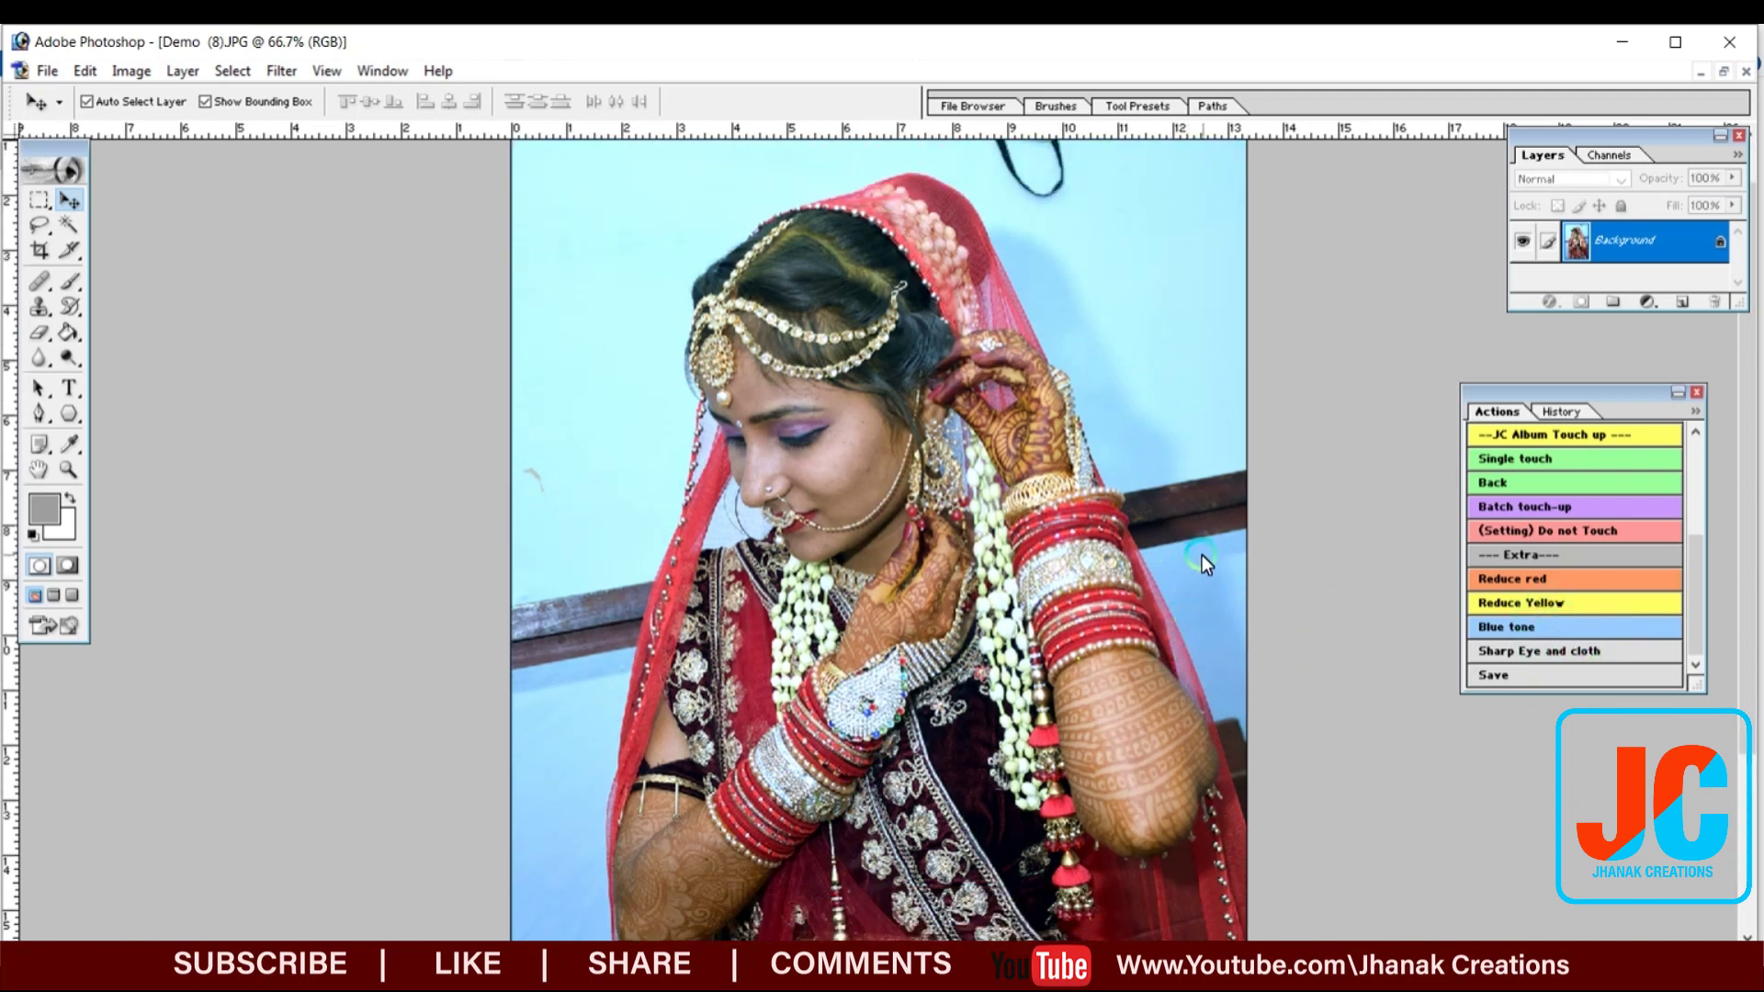
key(ctrl+plus)
key(ctrl+plus)
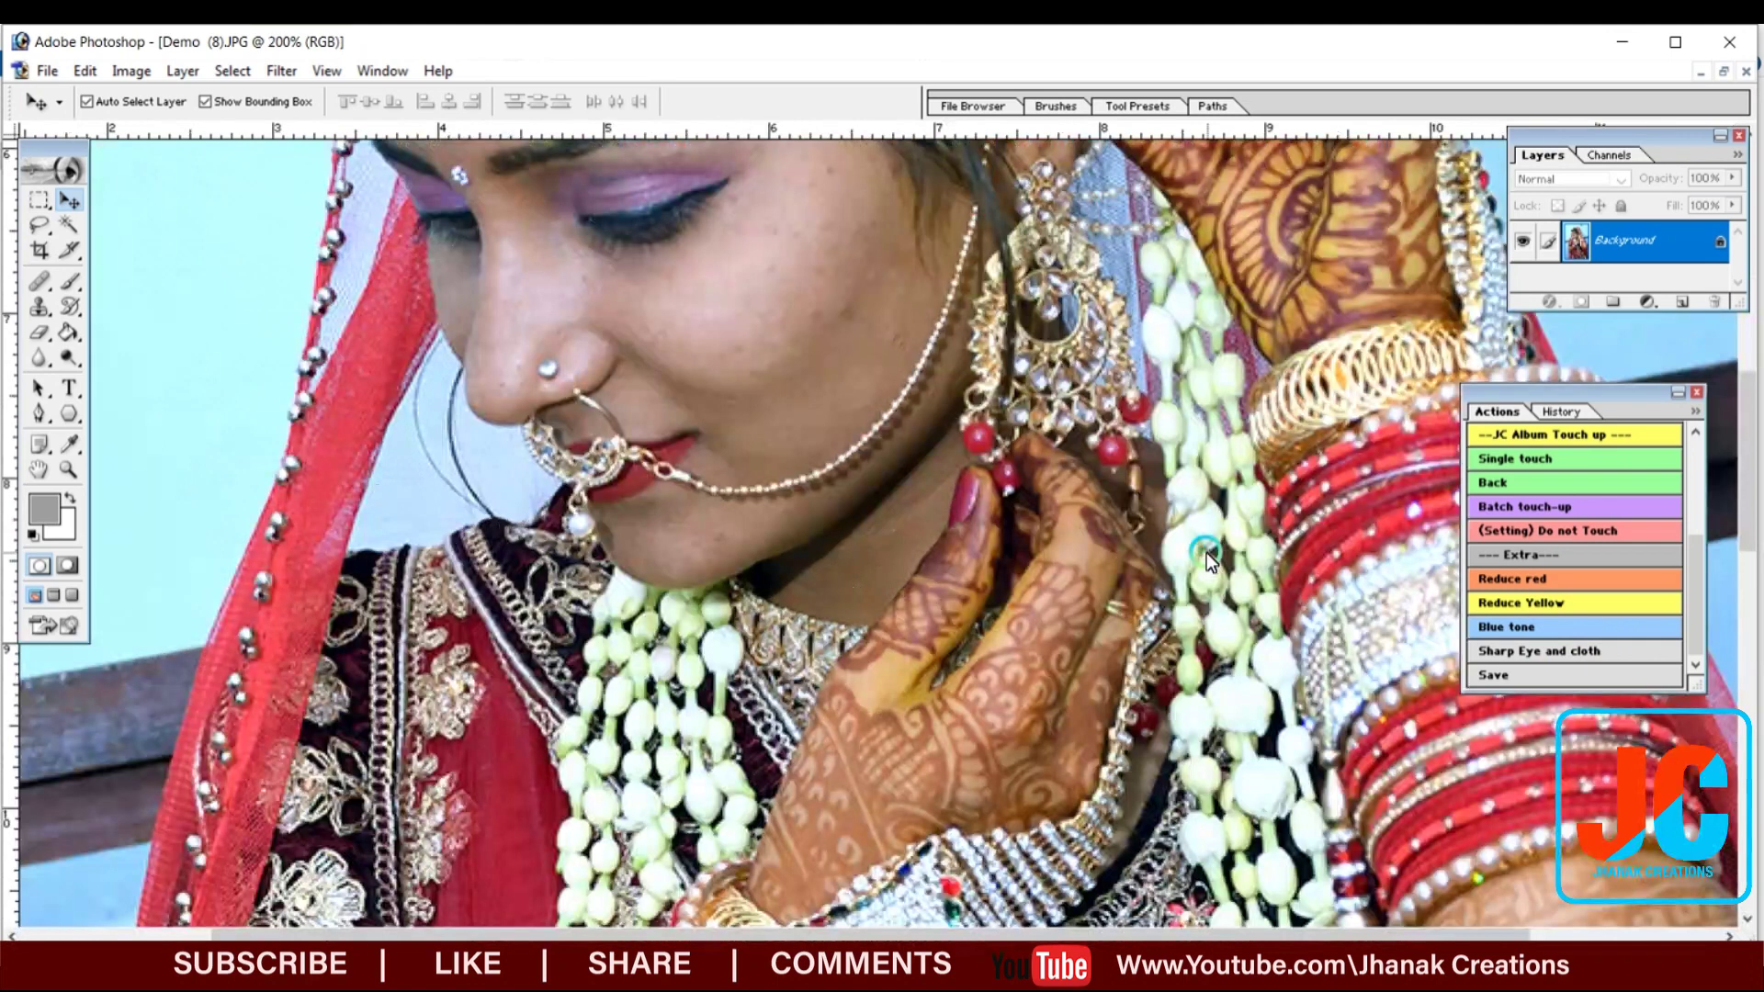
key(ctrl+minus)
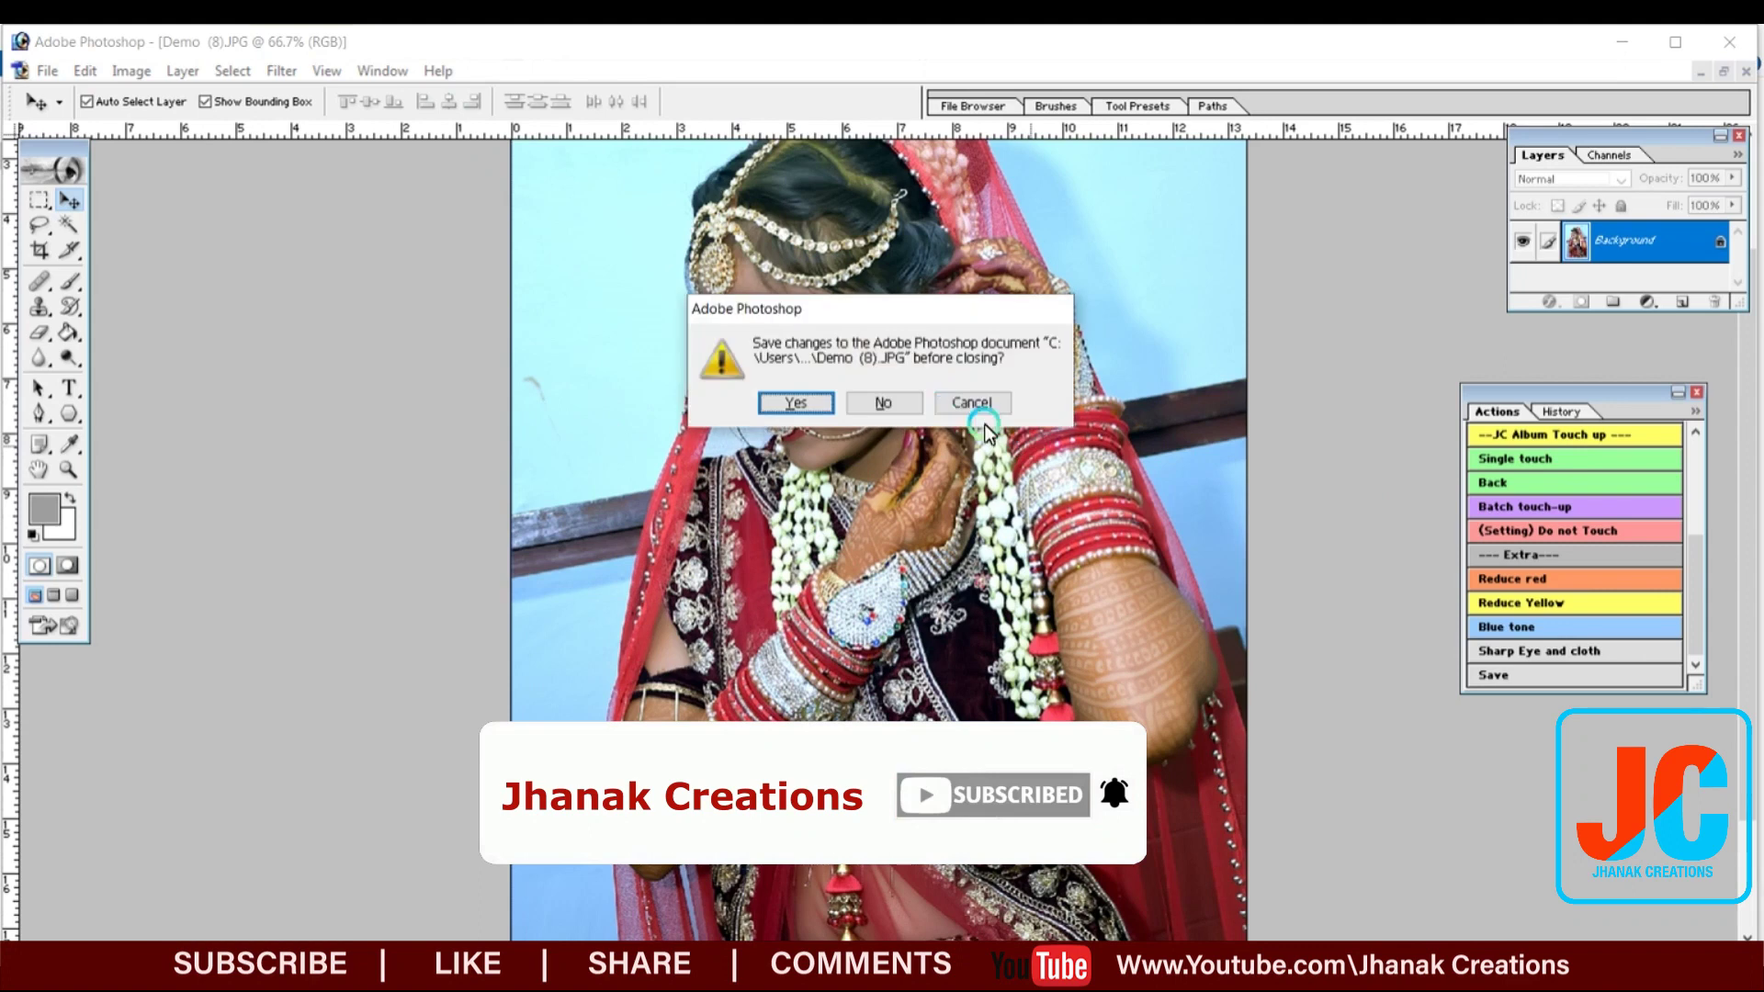
Close Demo (8) and Demo (13) without saving and open Demo (10) from the Demo folder
click(889, 409)
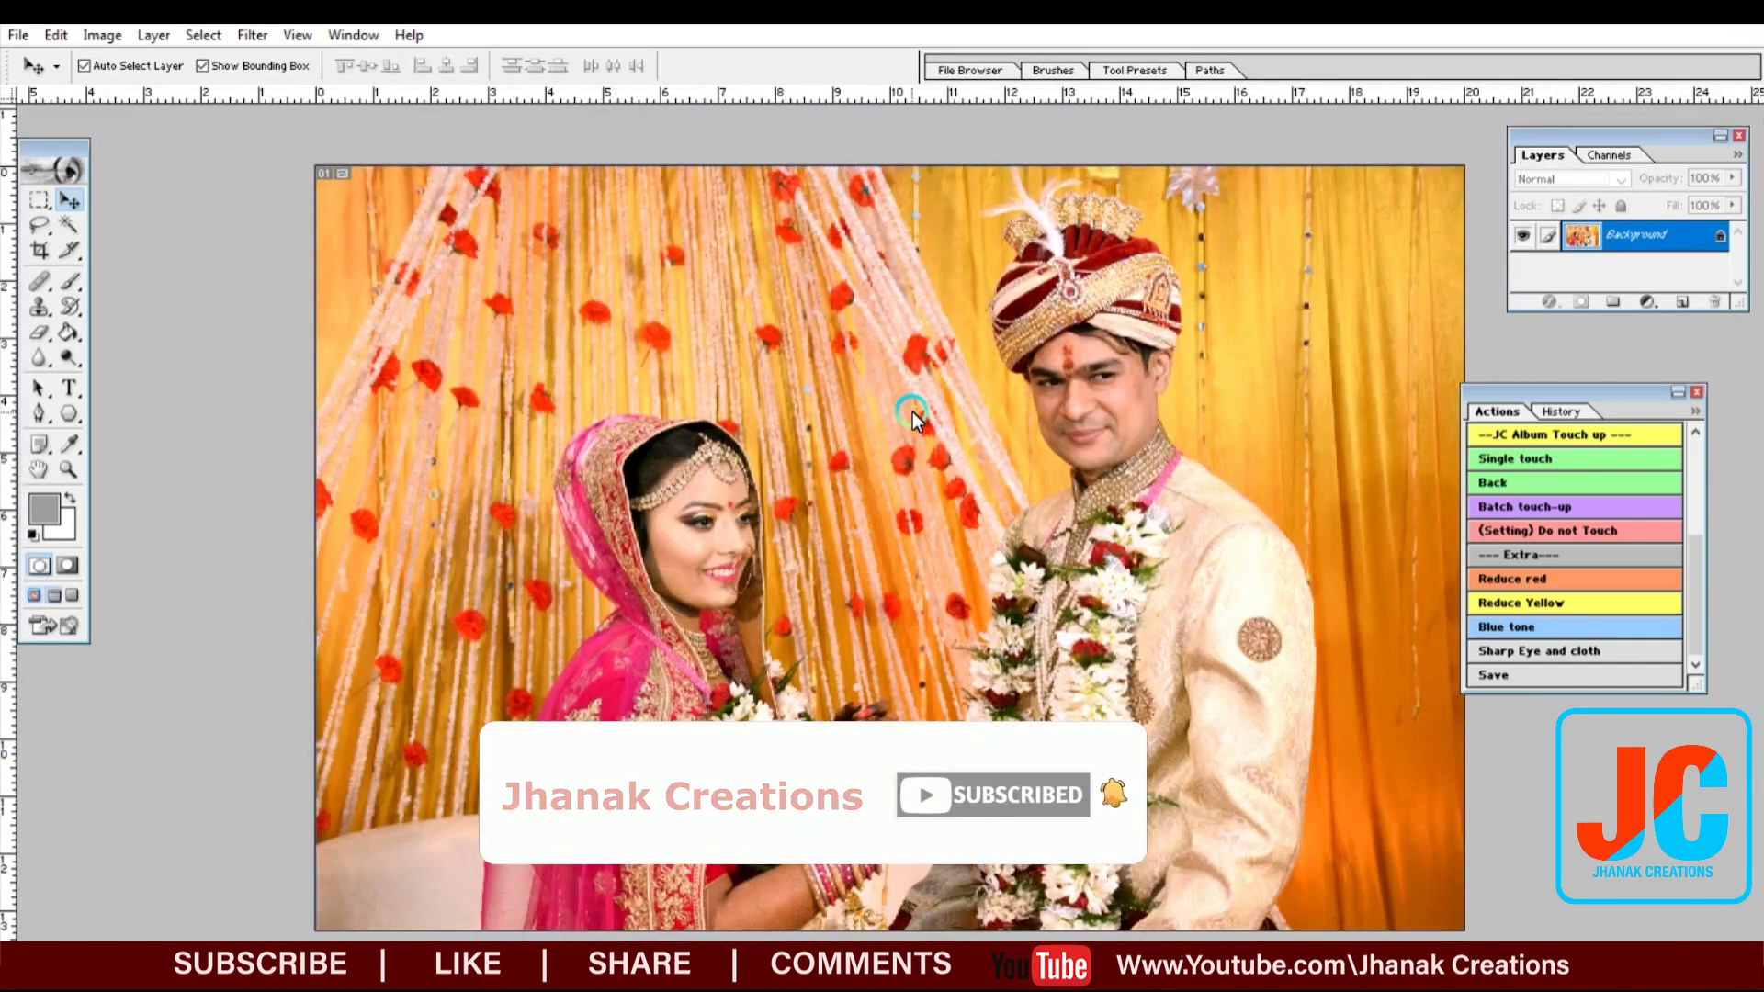
click(886, 412)
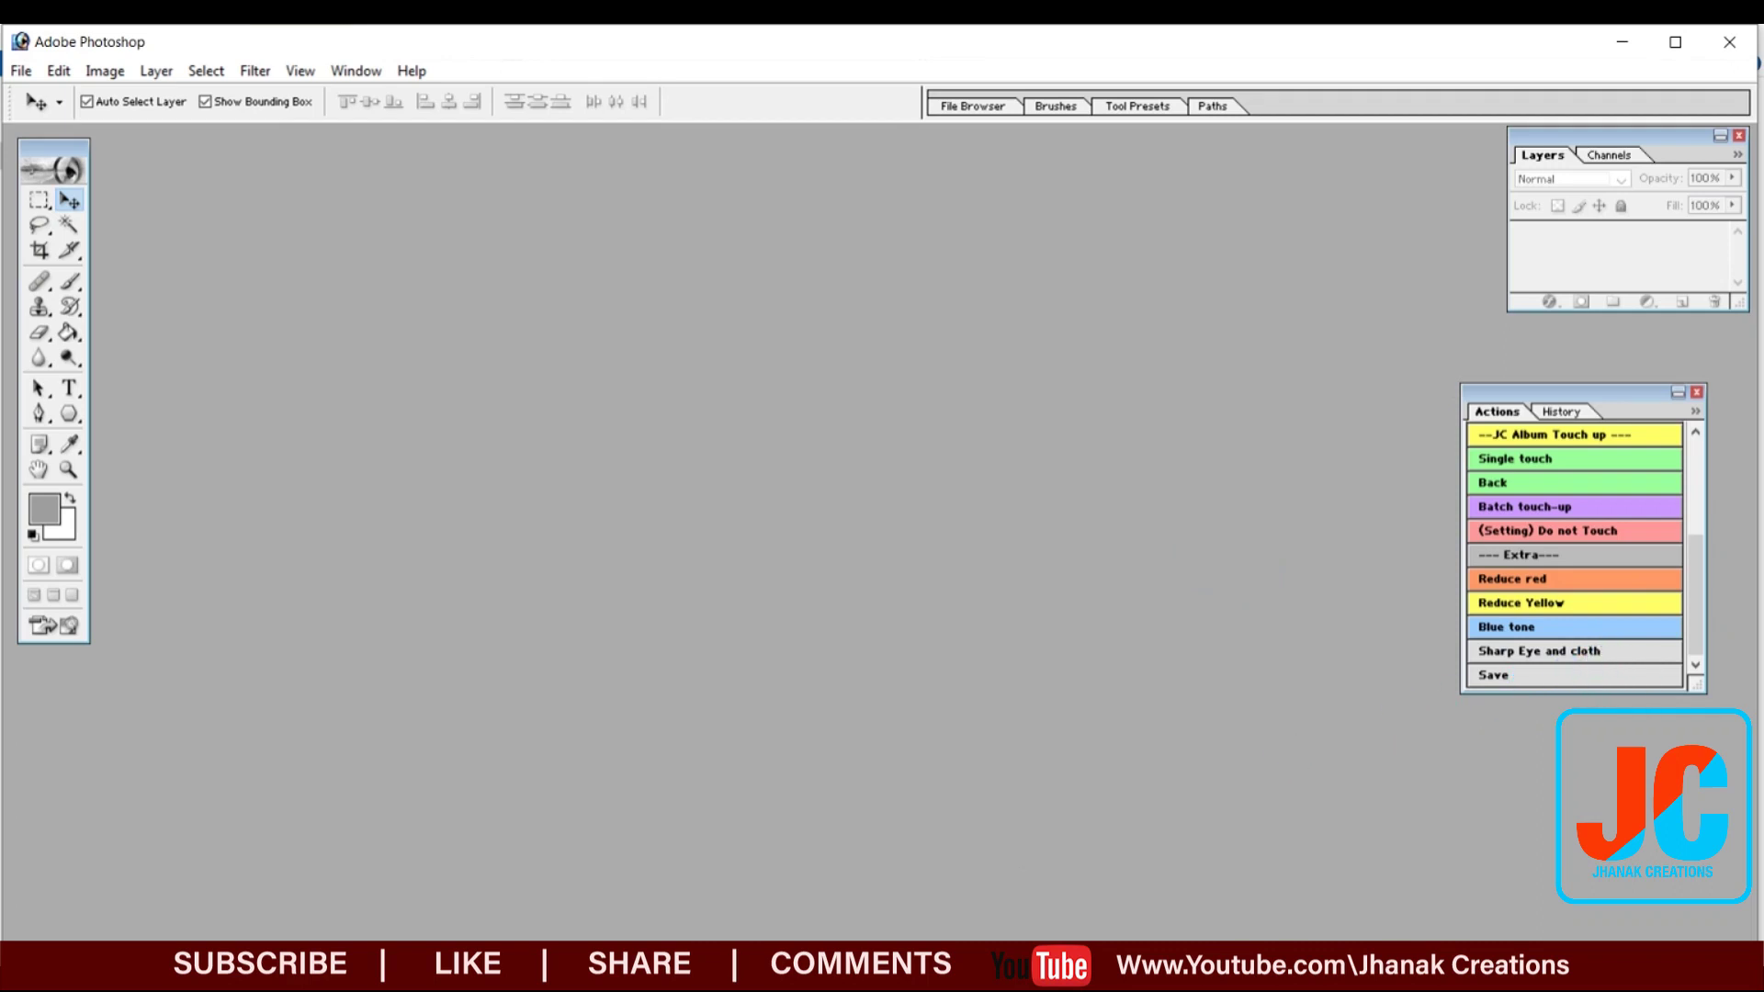
mouse_move(651, 974)
click(527, 915)
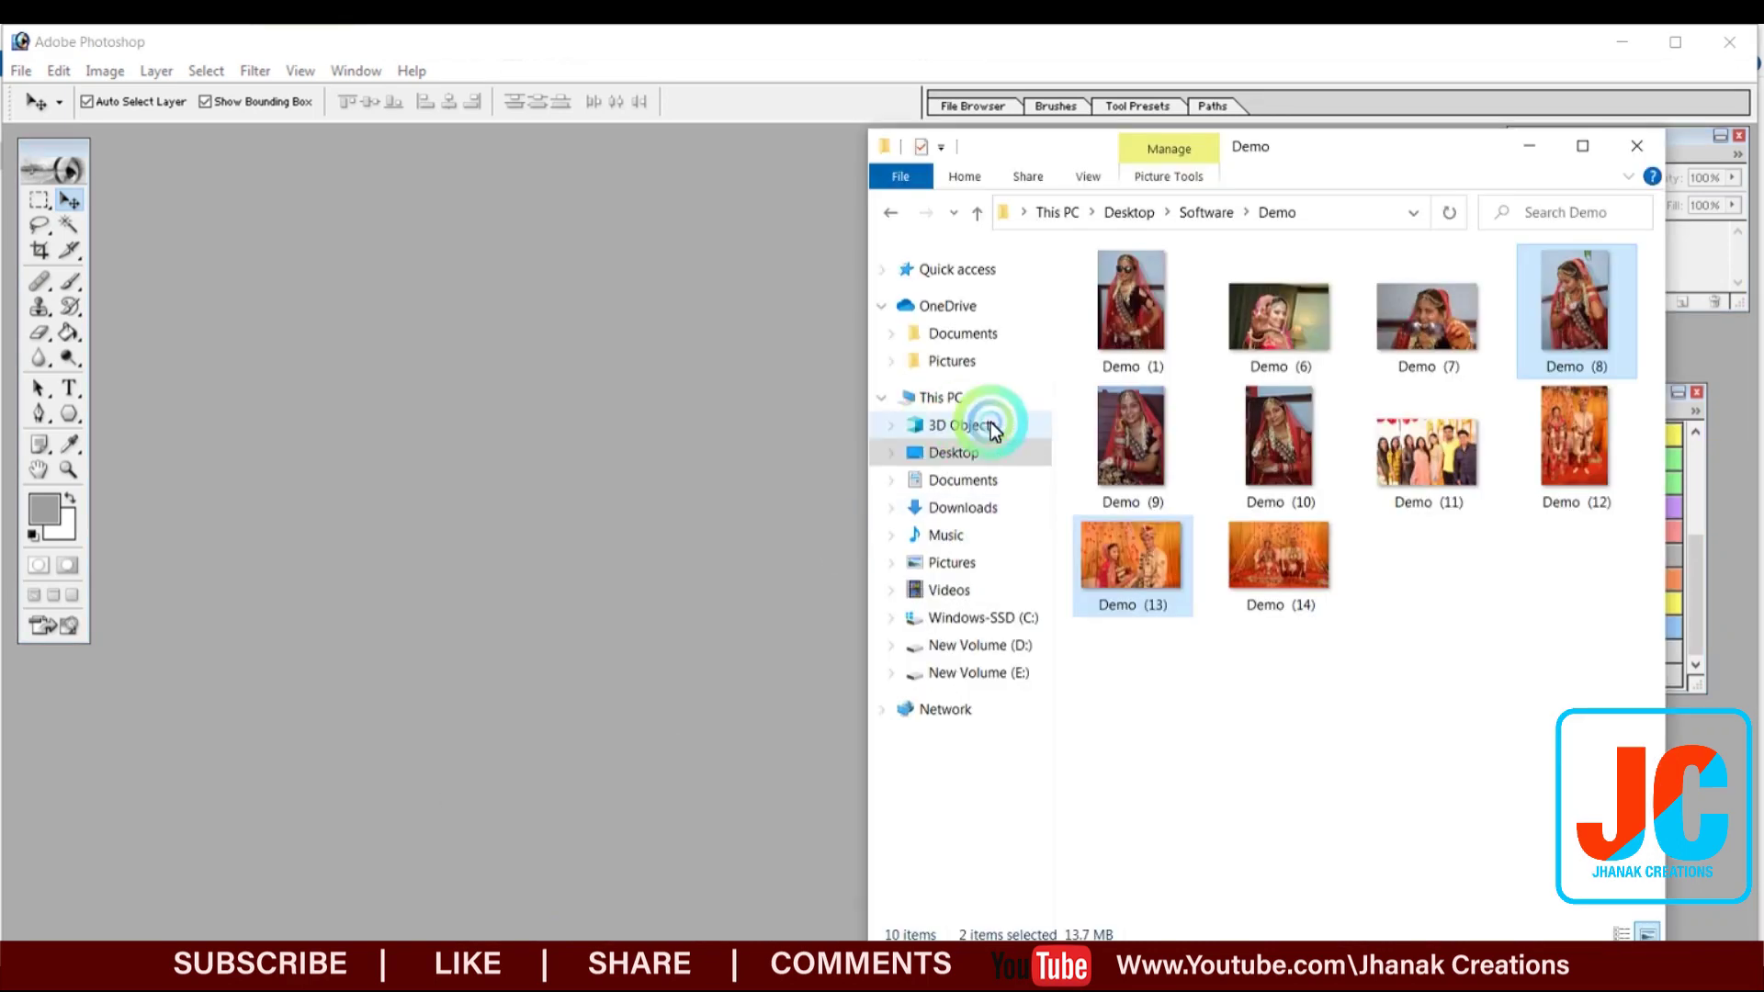
ctrl+click(1304, 375)
drag(1280, 478, 738, 510)
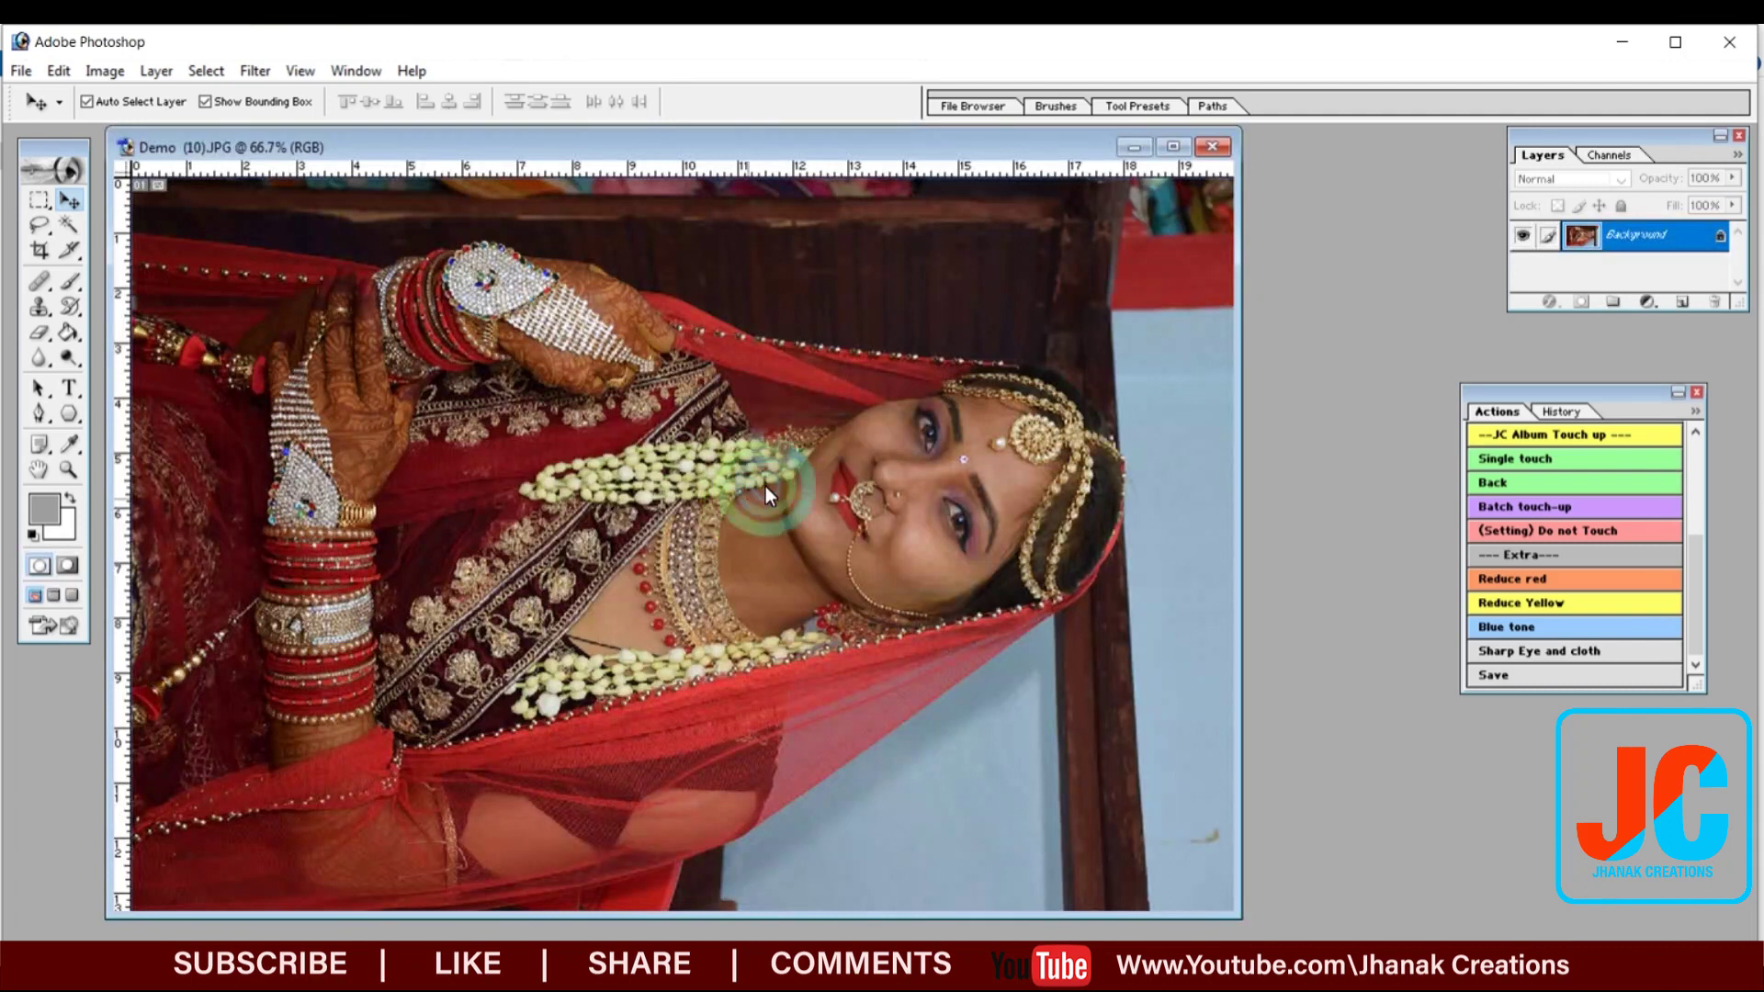
Rotate the canvas of the Demo (10) photo 90° CCW
click(105, 71)
click(161, 299)
click(440, 365)
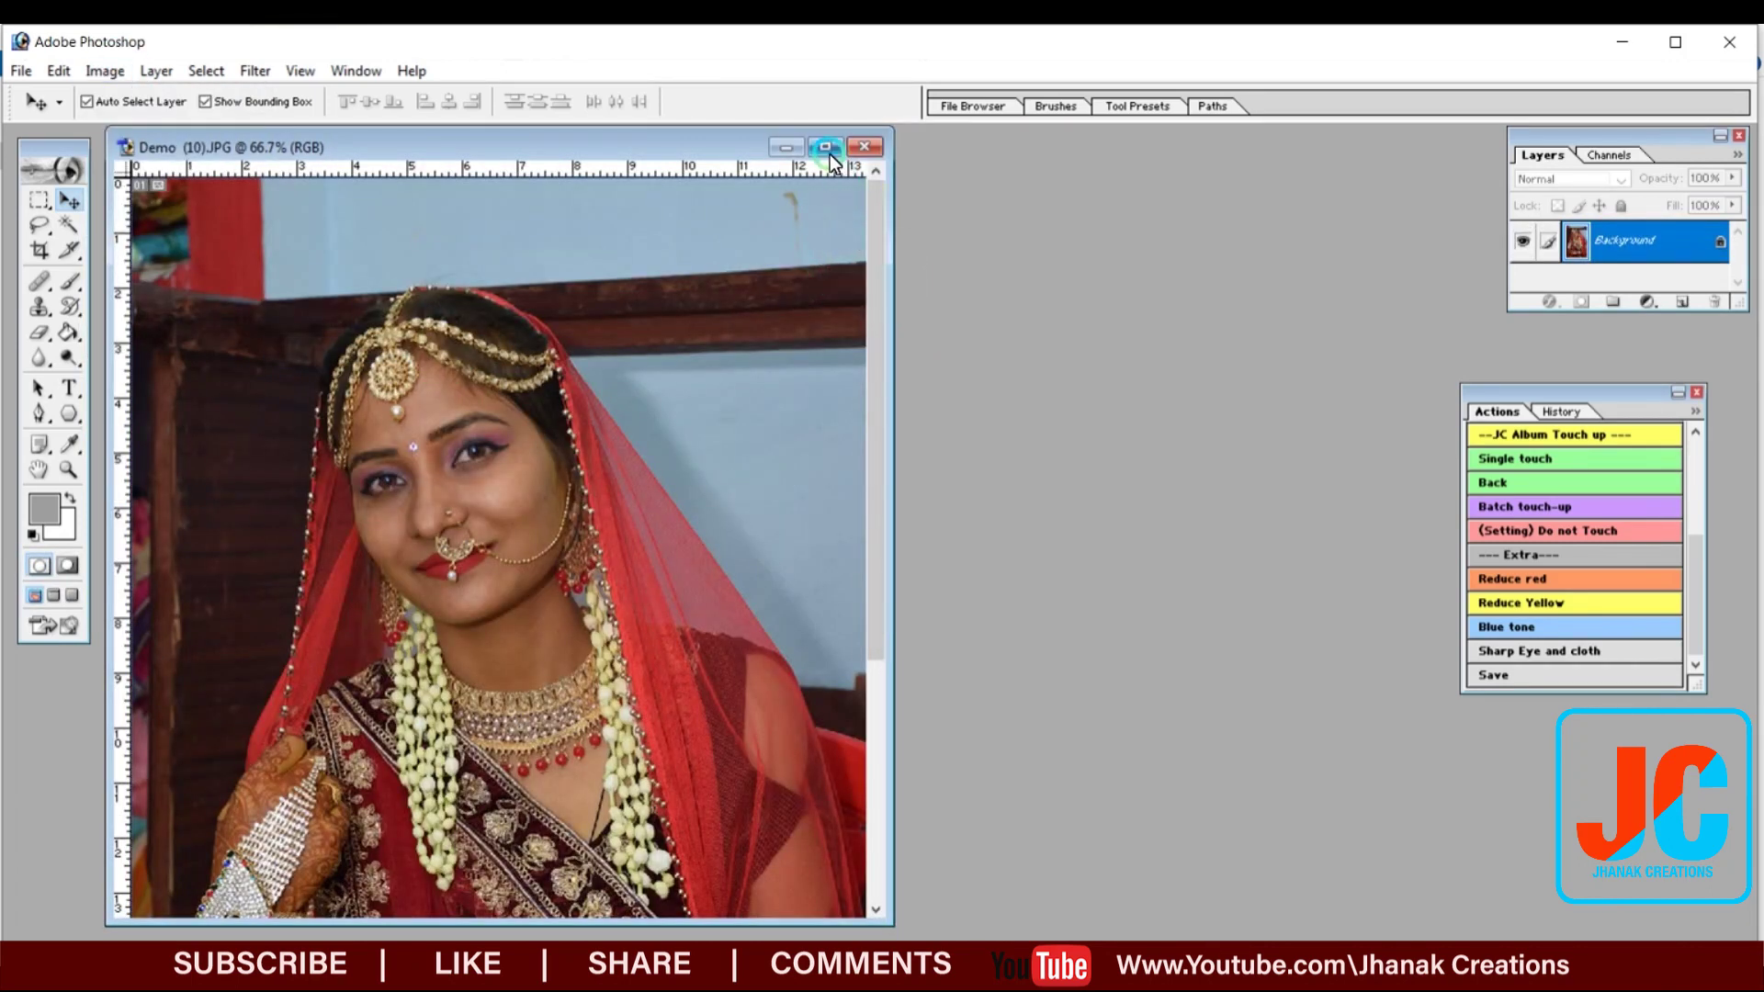
Maximize the Demo (10) photo and run the Reduce red, Reduce Yellow and Blue tone actions on it
click(843, 147)
click(1579, 588)
click(1589, 604)
click(1577, 632)
click(1225, 558)
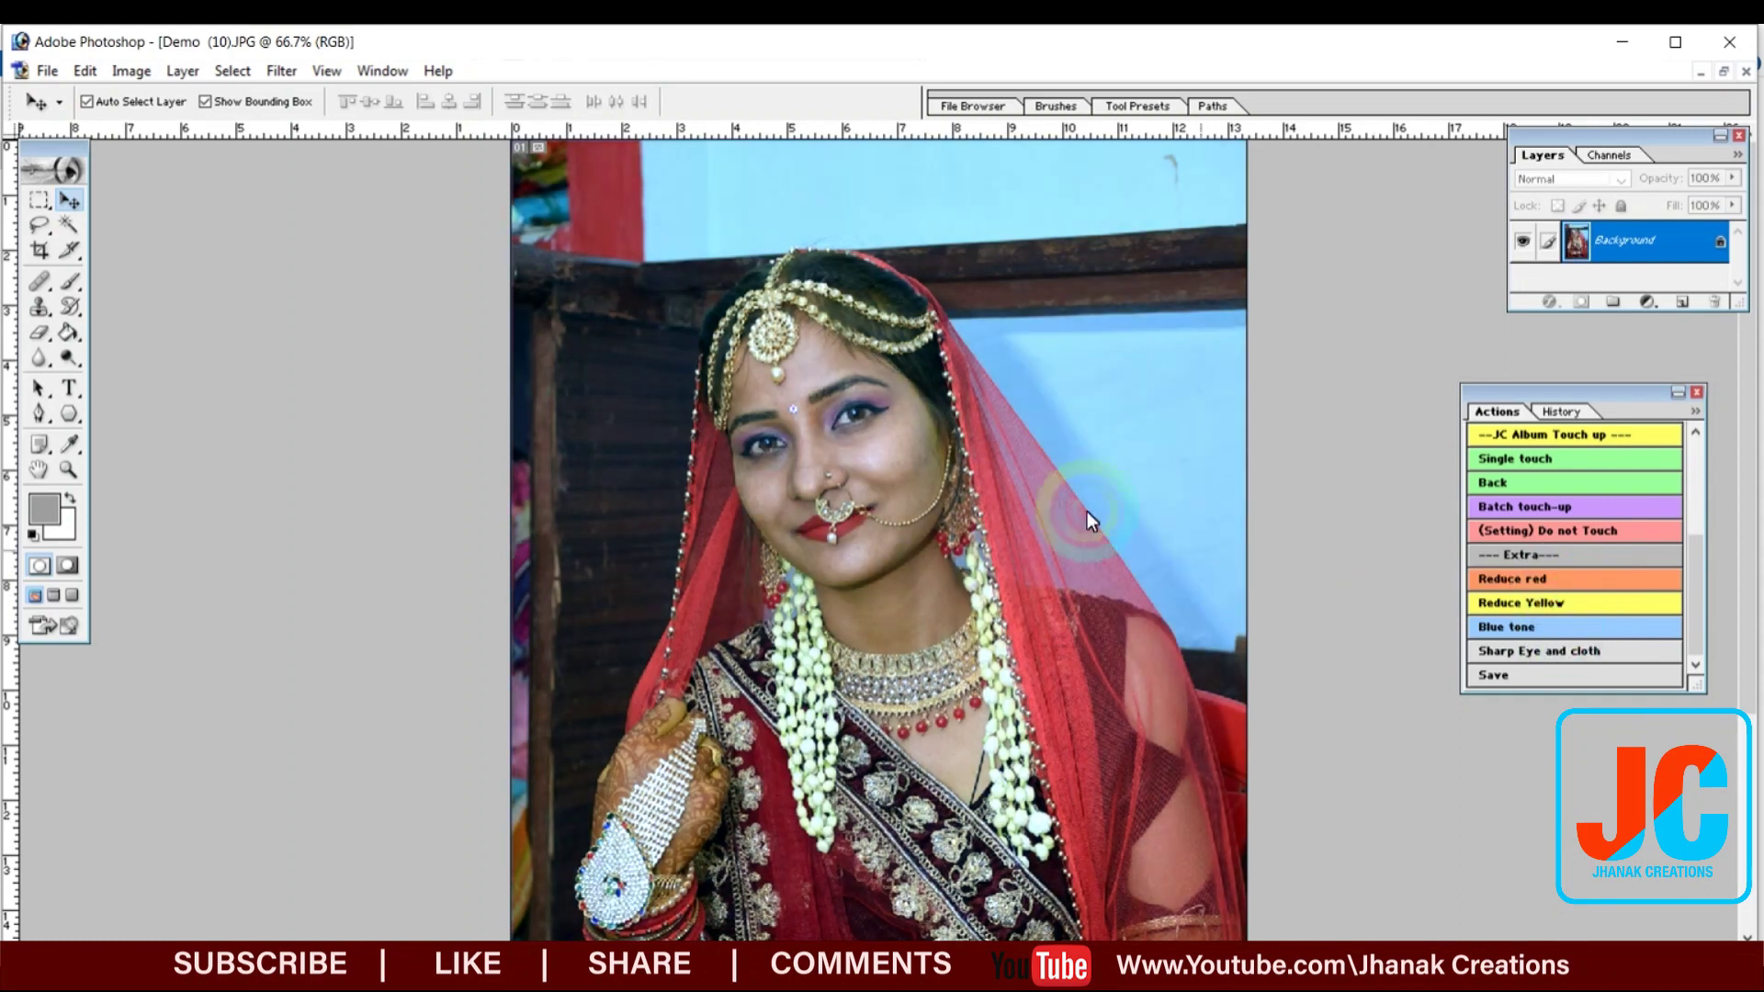
click(1587, 447)
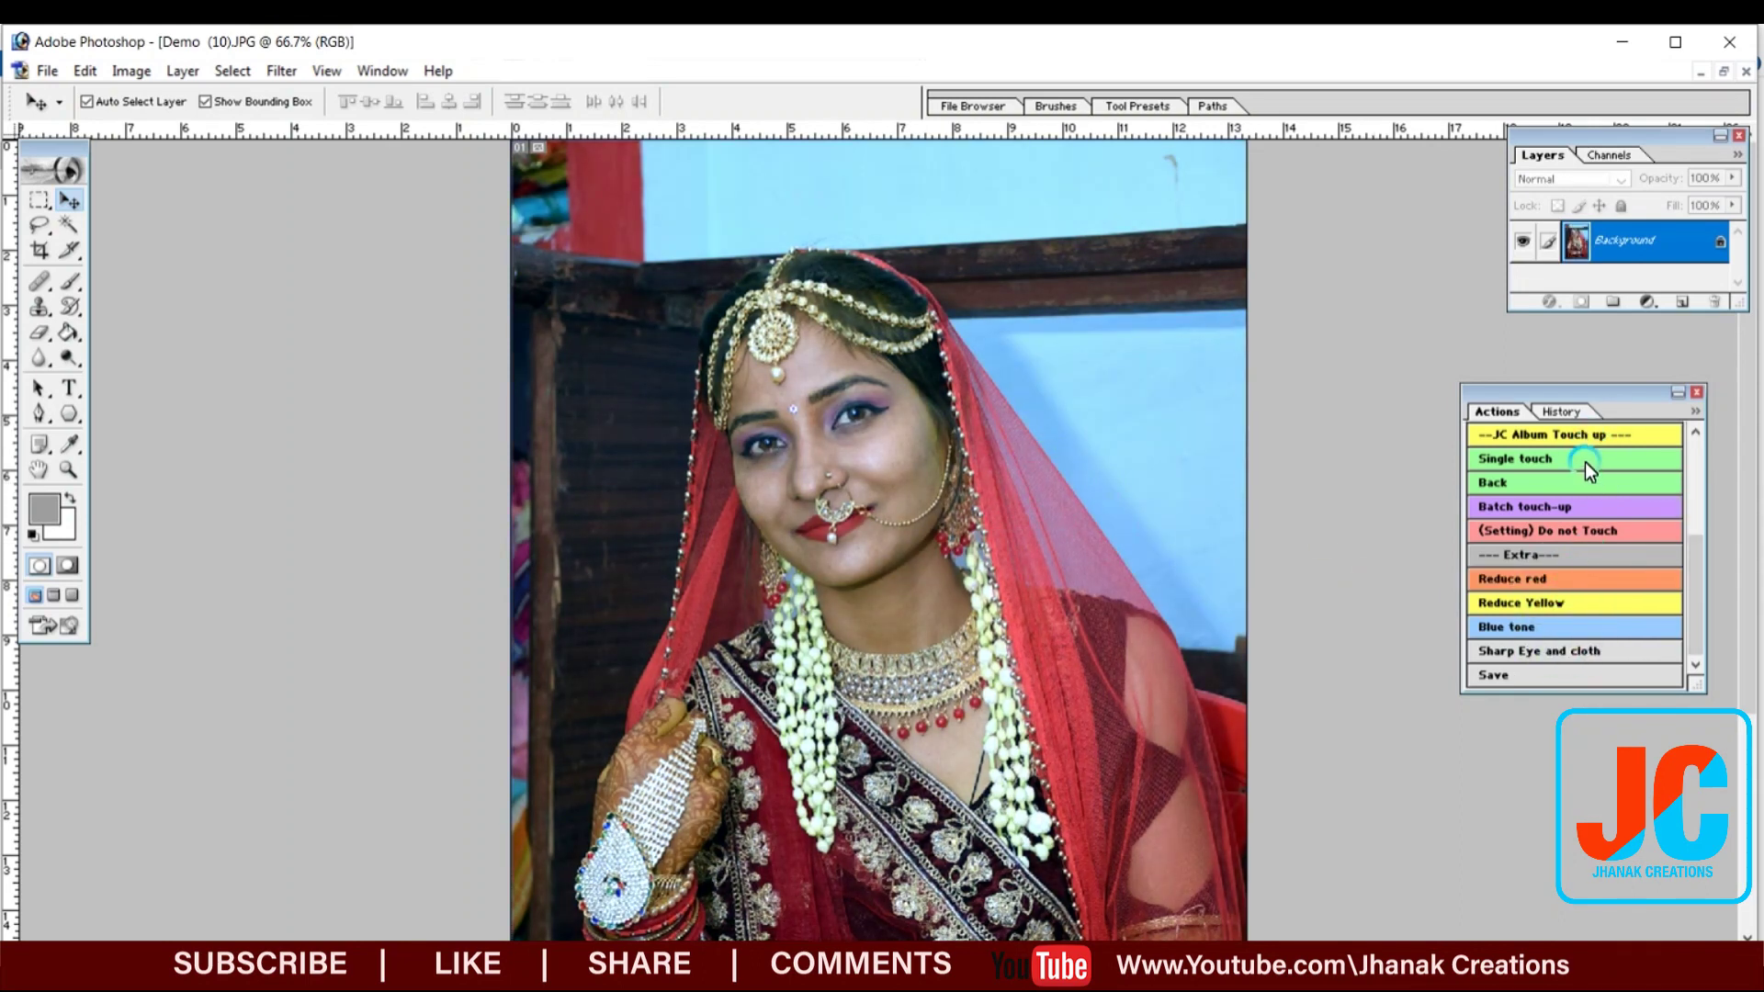
click(1137, 505)
click(968, 495)
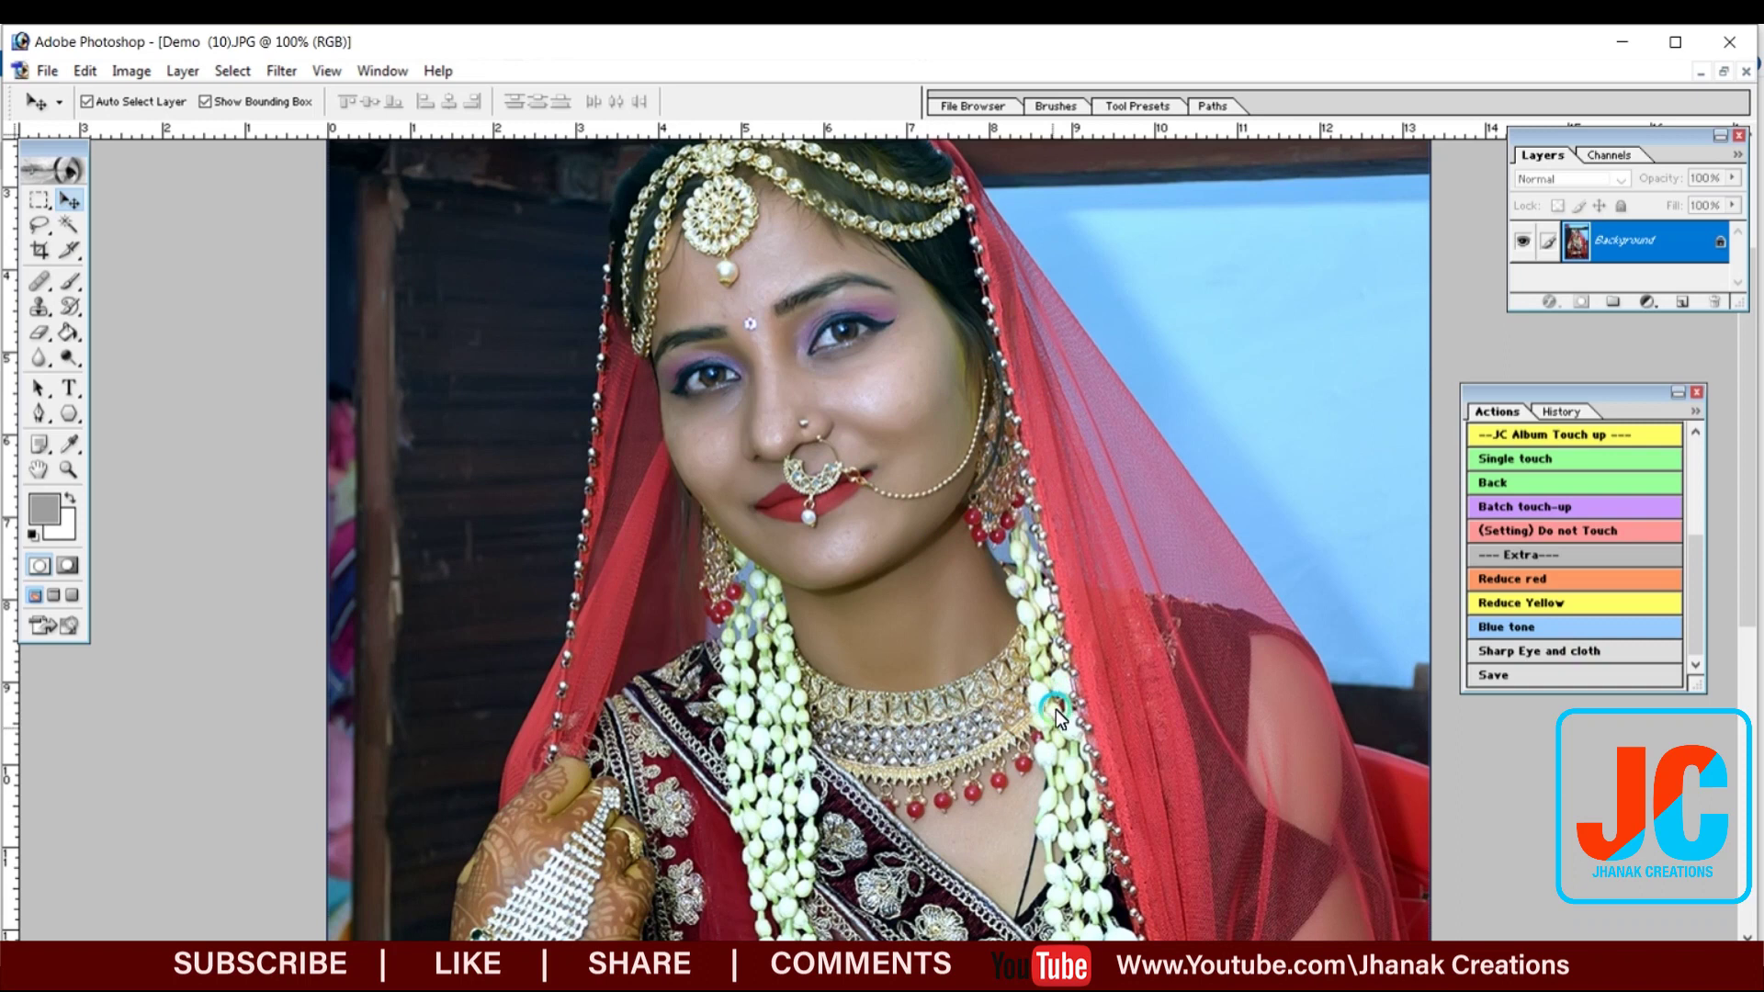
Run the Sharp Eye and cloth action on Demo (10) and reduce the brush size to 60
click(1537, 650)
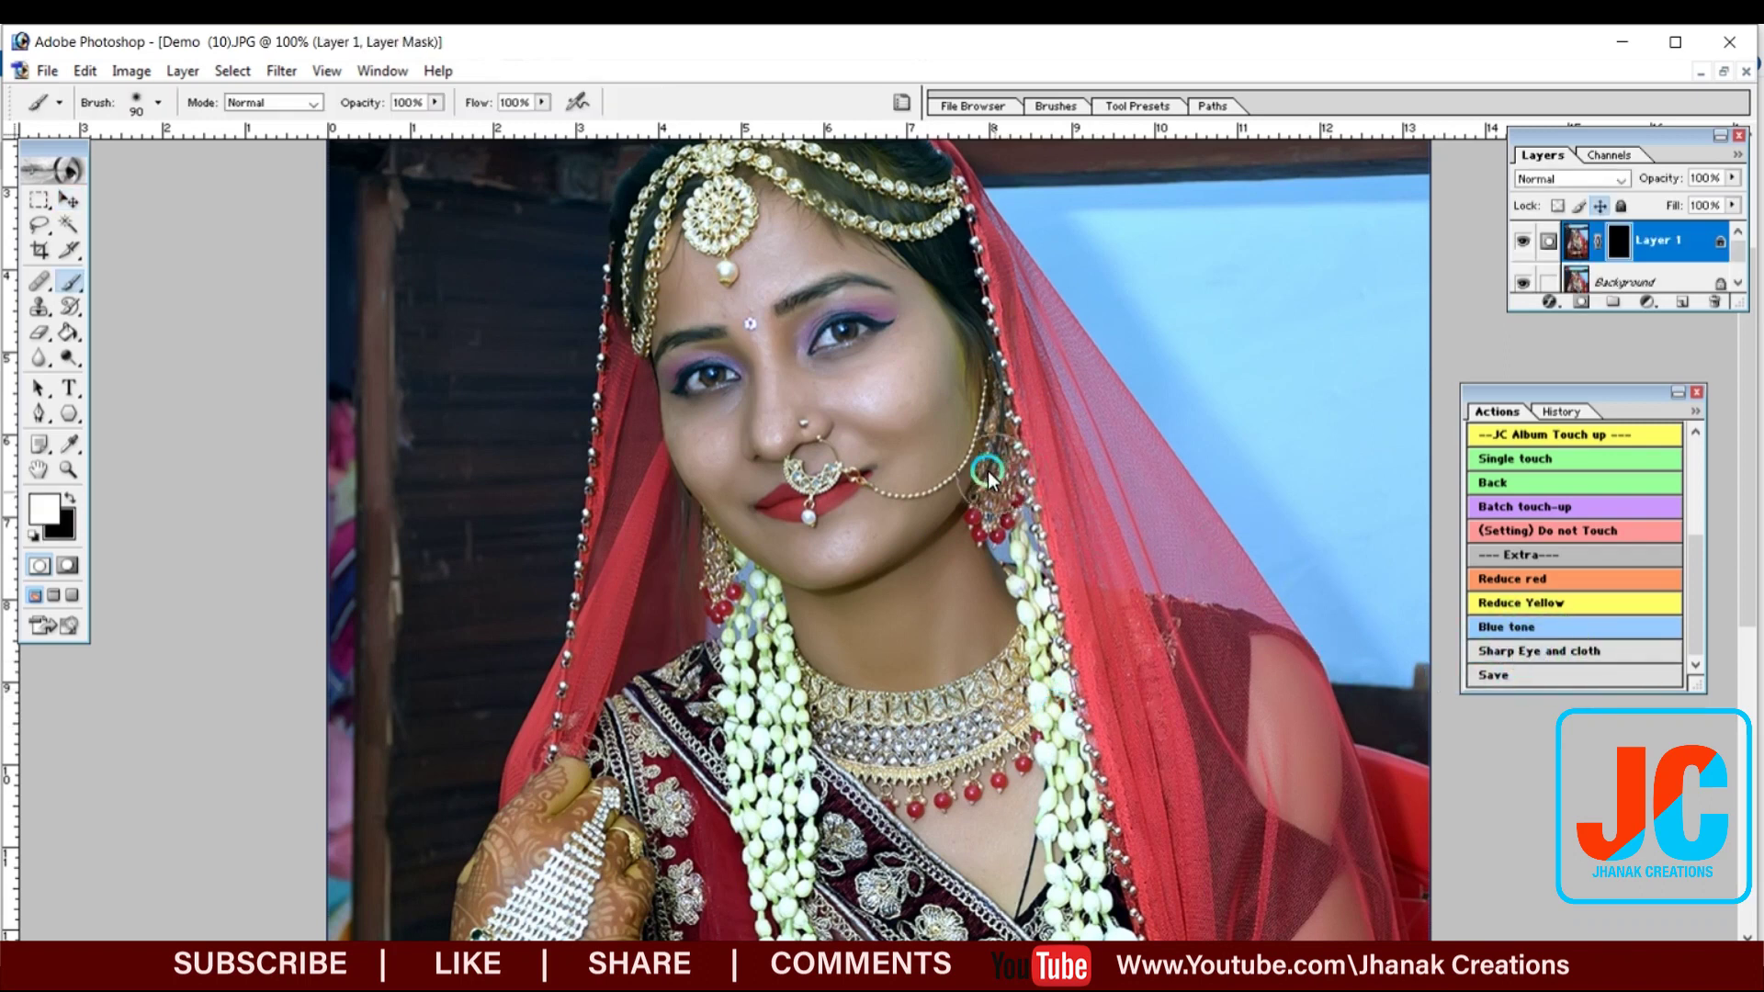
key(ctrl+plus)
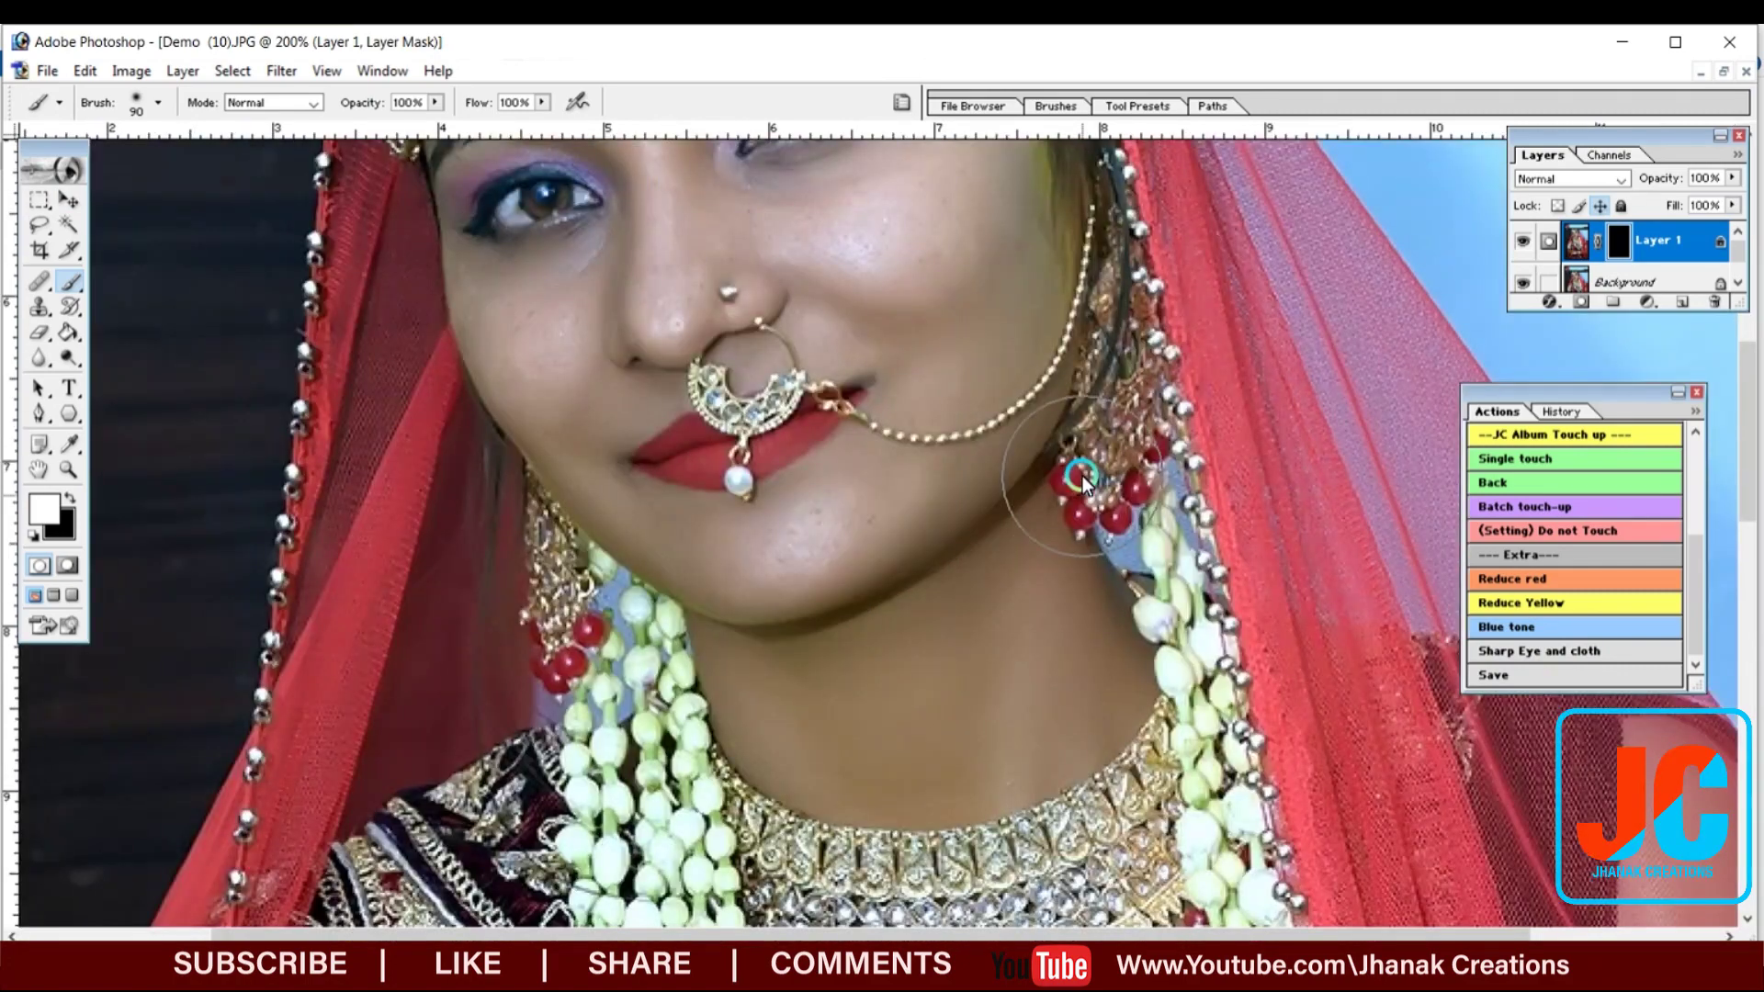
scroll(999, 622, down, 1)
scroll(1000, 622, down, 5)
key(bracketleft)
key(bracketleft)
key(bracketleft)
key(ctrl+minus)
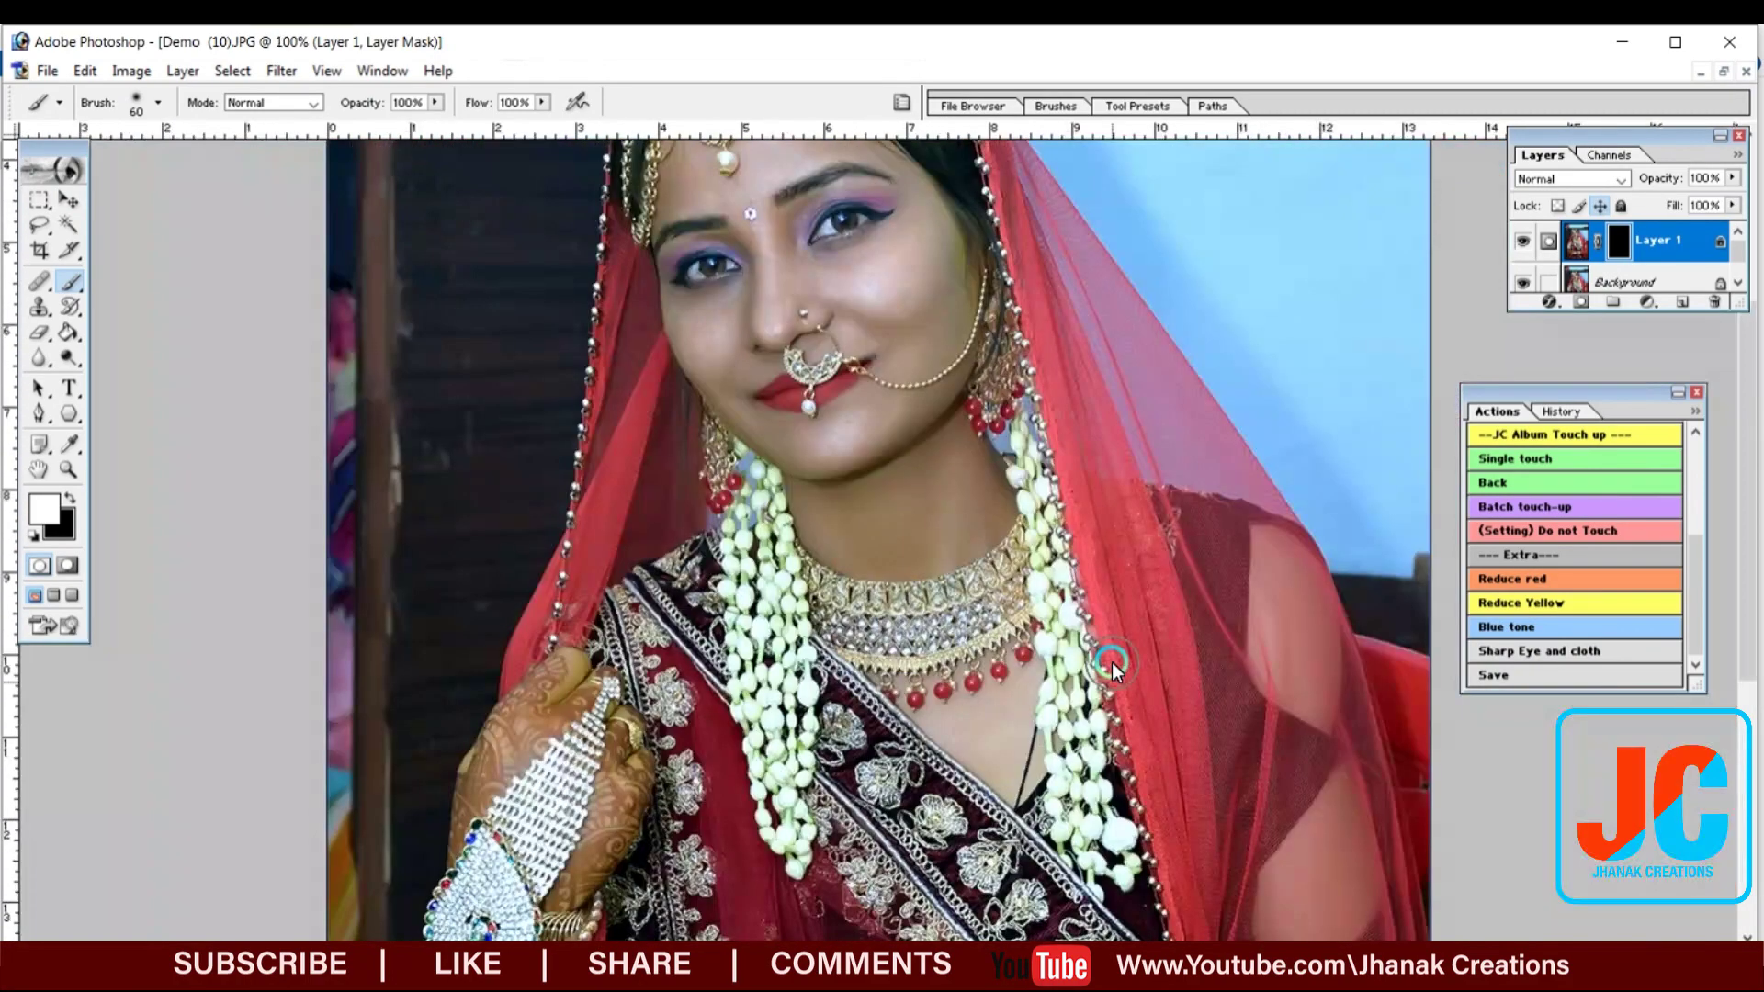
Paint the Layer 1 mask over the necklace, hand jewellery and nose chain, and over the head jewellery with a size 40 brush
mouse_move(1018, 553)
mouse_down()
mouse_move(833, 649)
mouse_move(980, 589)
mouse_move(779, 600)
mouse_move(952, 629)
mouse_move(1021, 607)
mouse_move(914, 676)
mouse_move(748, 548)
mouse_move(854, 730)
mouse_move(964, 826)
mouse_move(934, 911)
mouse_move(780, 780)
mouse_move(624, 564)
mouse_move(679, 677)
mouse_move(685, 870)
mouse_move(528, 880)
mouse_move(588, 747)
mouse_move(473, 921)
mouse_move(480, 864)
mouse_up()
scroll(749, 577, up, 3)
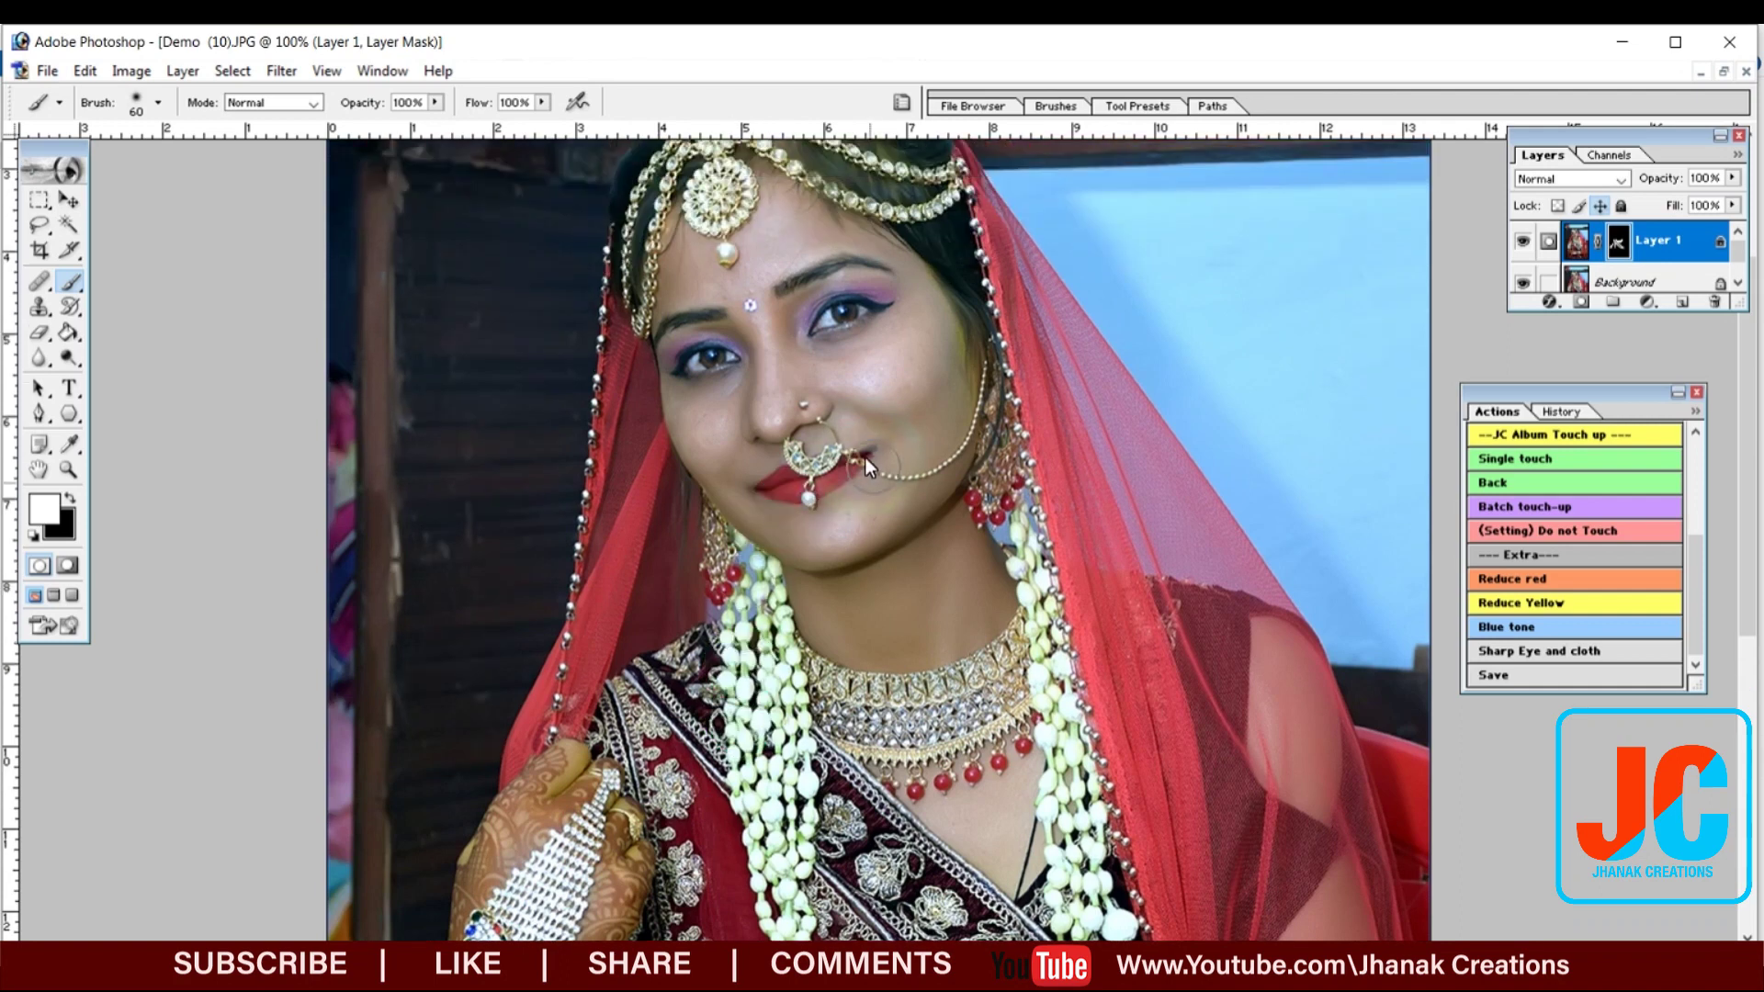
mouse_move(841, 456)
mouse_down()
mouse_move(788, 456)
mouse_move(803, 474)
mouse_move(743, 358)
mouse_move(708, 358)
mouse_move(819, 349)
mouse_move(808, 315)
mouse_move(895, 324)
mouse_move(996, 394)
mouse_move(1005, 485)
mouse_move(996, 461)
mouse_up()
key(bracketright)
key(bracketright)
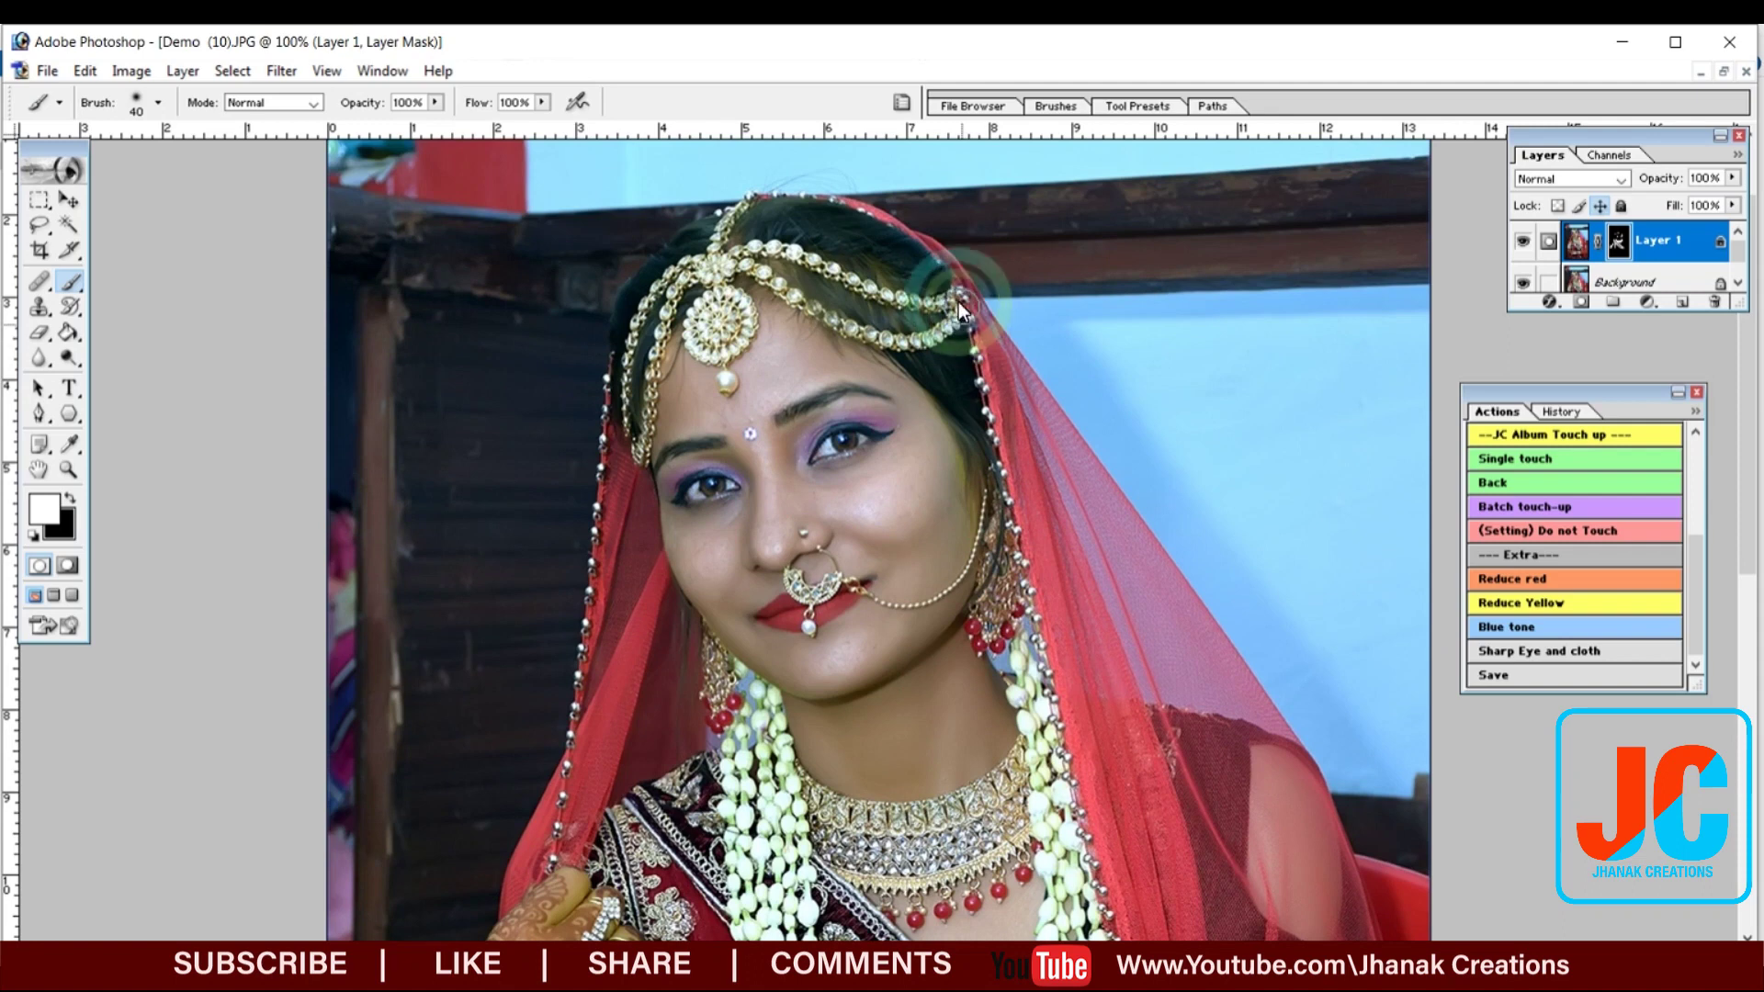
mouse_move(960, 302)
mouse_down()
mouse_move(925, 334)
mouse_move(849, 345)
mouse_move(706, 251)
mouse_move(995, 327)
mouse_move(808, 282)
mouse_move(760, 253)
mouse_move(732, 201)
mouse_move(723, 249)
mouse_move(750, 332)
mouse_move(697, 326)
mouse_move(673, 270)
mouse_move(632, 468)
mouse_move(679, 327)
mouse_move(677, 262)
mouse_move(642, 305)
mouse_move(630, 493)
mouse_up()
scroll(914, 575, down, 5)
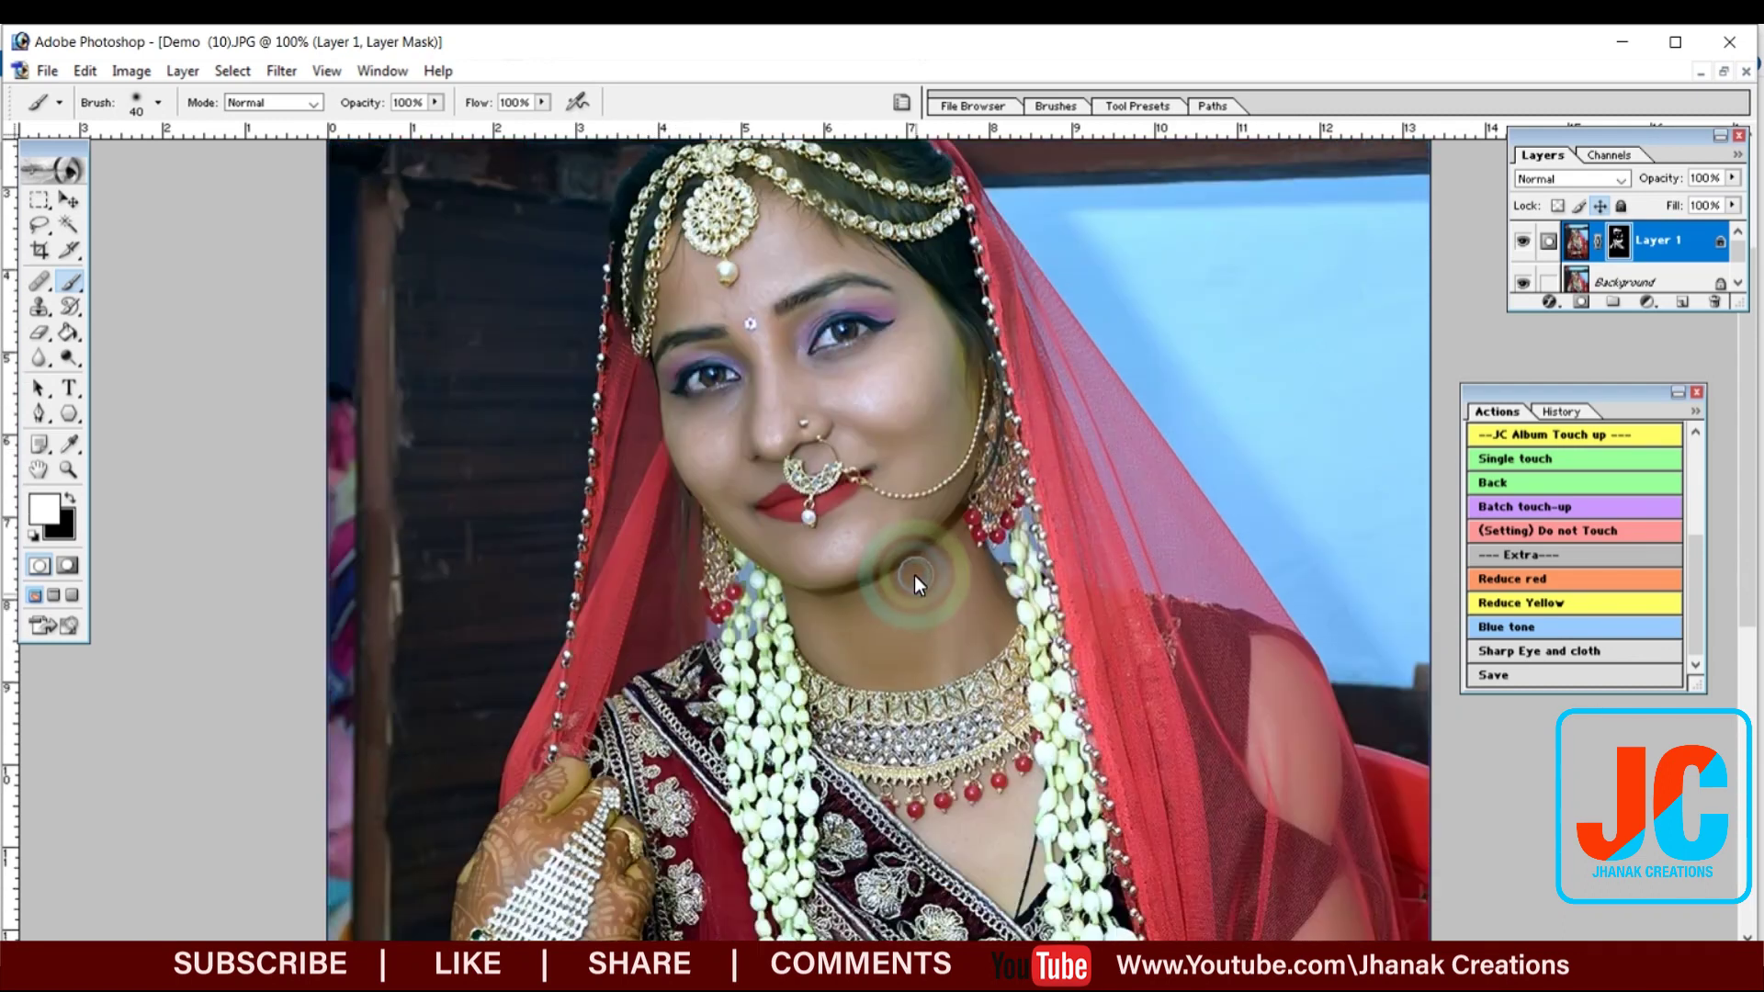
scroll(755, 524, up, 2)
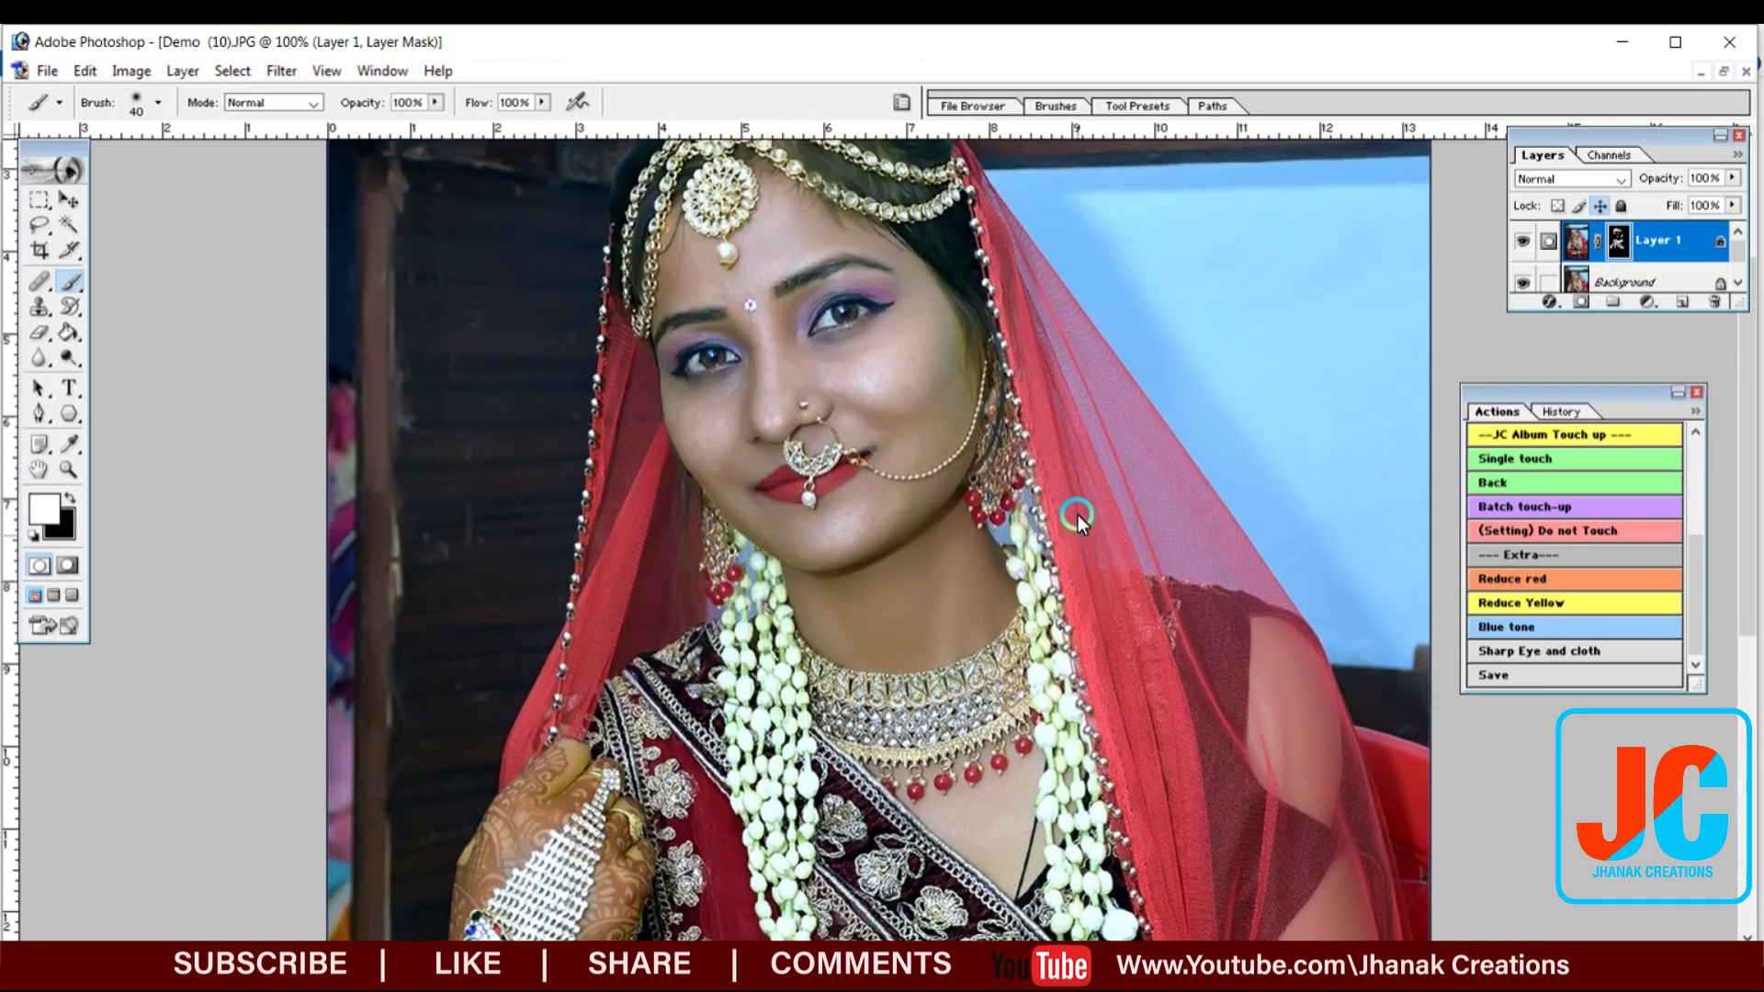
Paint the Layer 1 mask along the beaded veil edges and over the embroidered clothing, using a size 50 brush
mouse_move(965, 183)
mouse_down()
mouse_move(1070, 380)
mouse_move(1043, 285)
mouse_up()
key(])
click(1190, 646)
click(736, 523)
click(588, 622)
click(589, 599)
click(678, 580)
scroll(678, 579, down, 2)
click(700, 787)
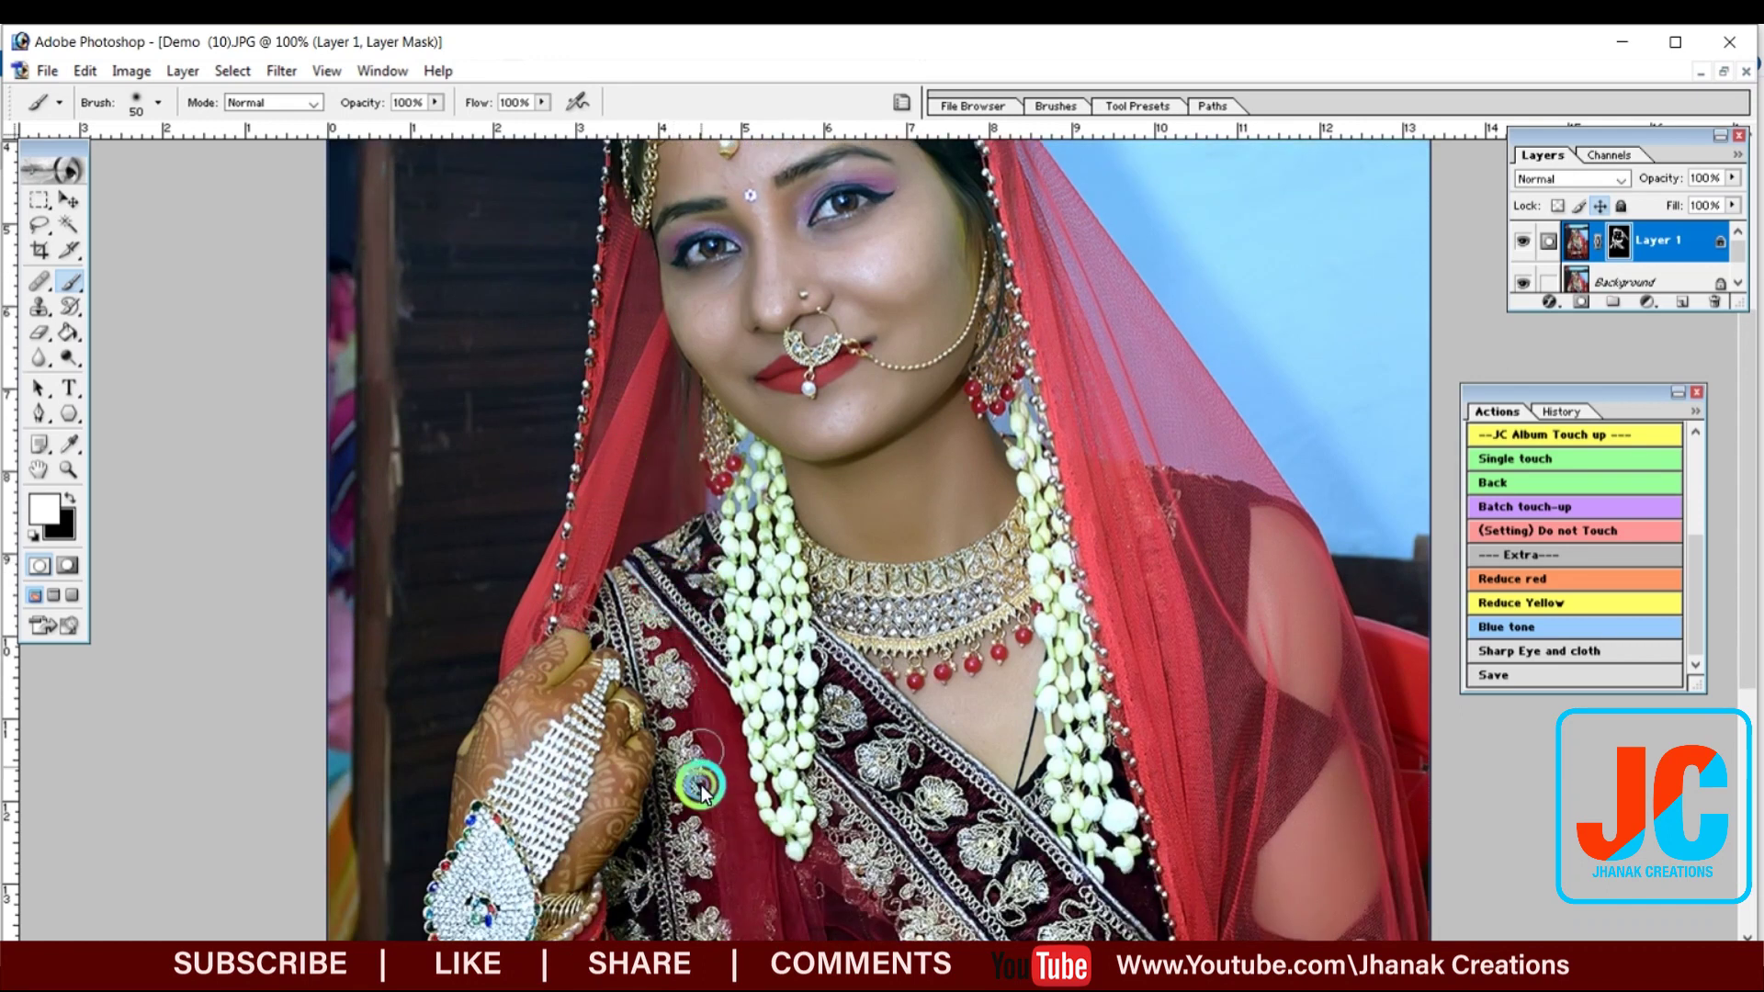
scroll(971, 634, up, 2)
click(967, 636)
click(1019, 399)
click(1124, 423)
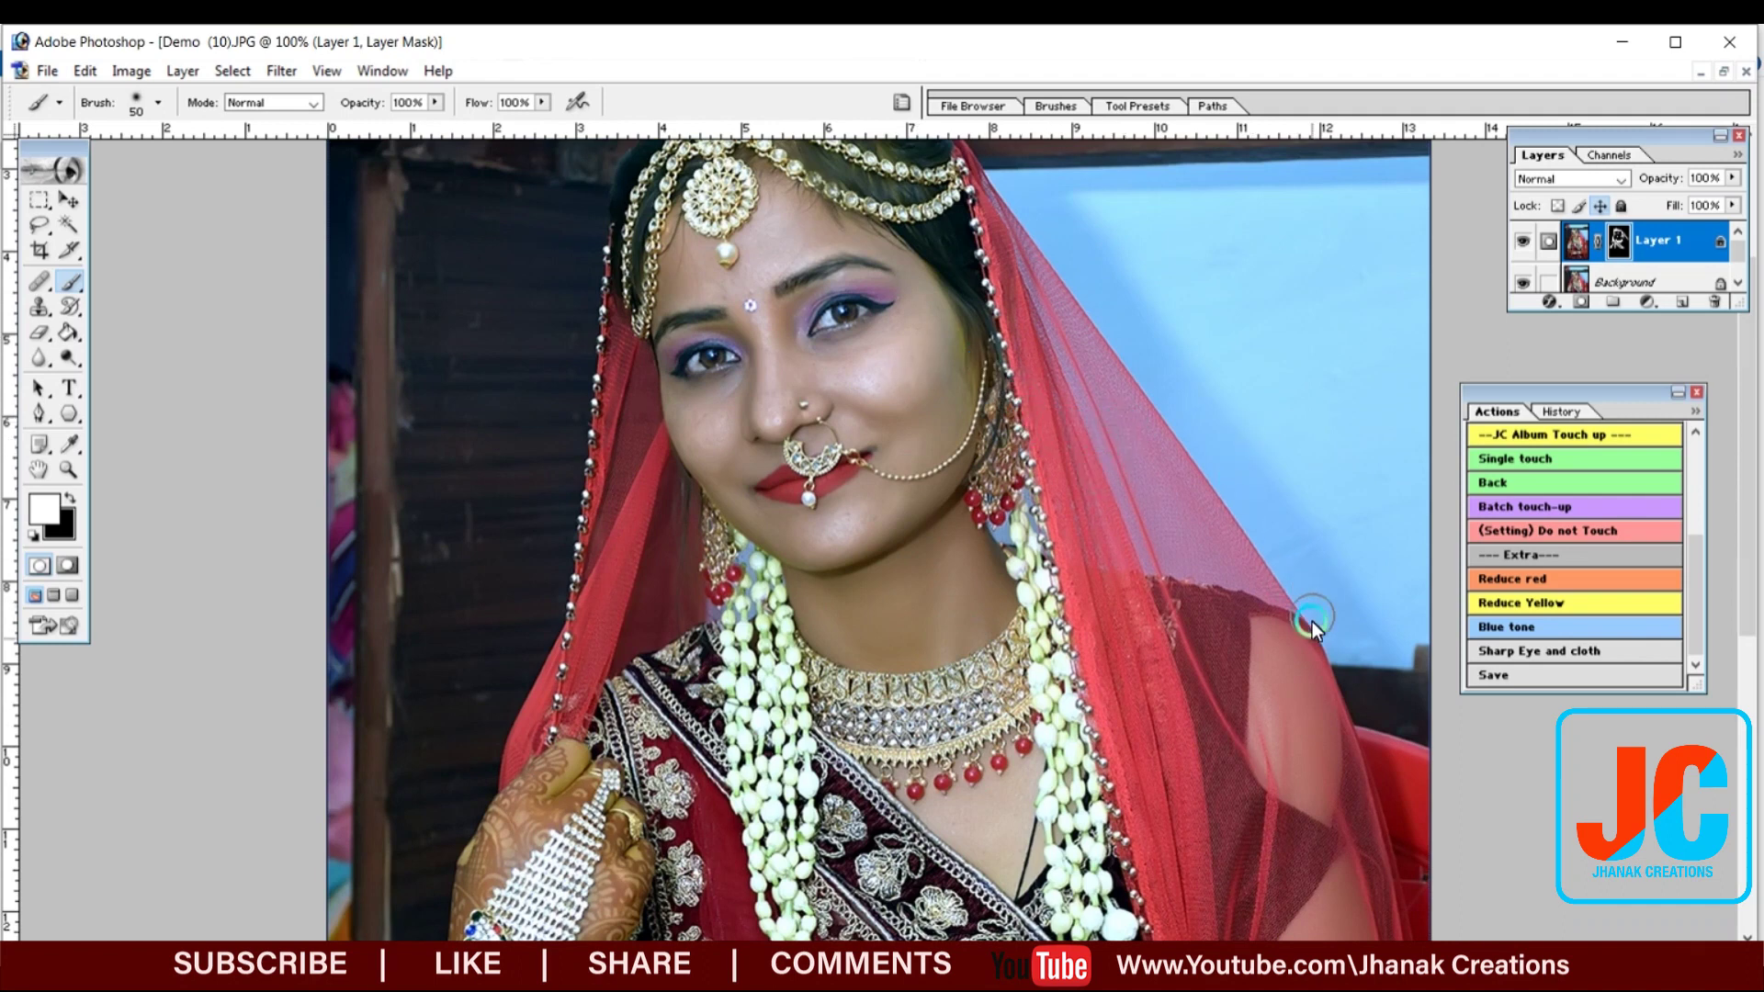
Run the Save action on Demo (10), choose the JPEG format for the copy and cancel the save
click(1567, 651)
click(1583, 677)
click(1545, 679)
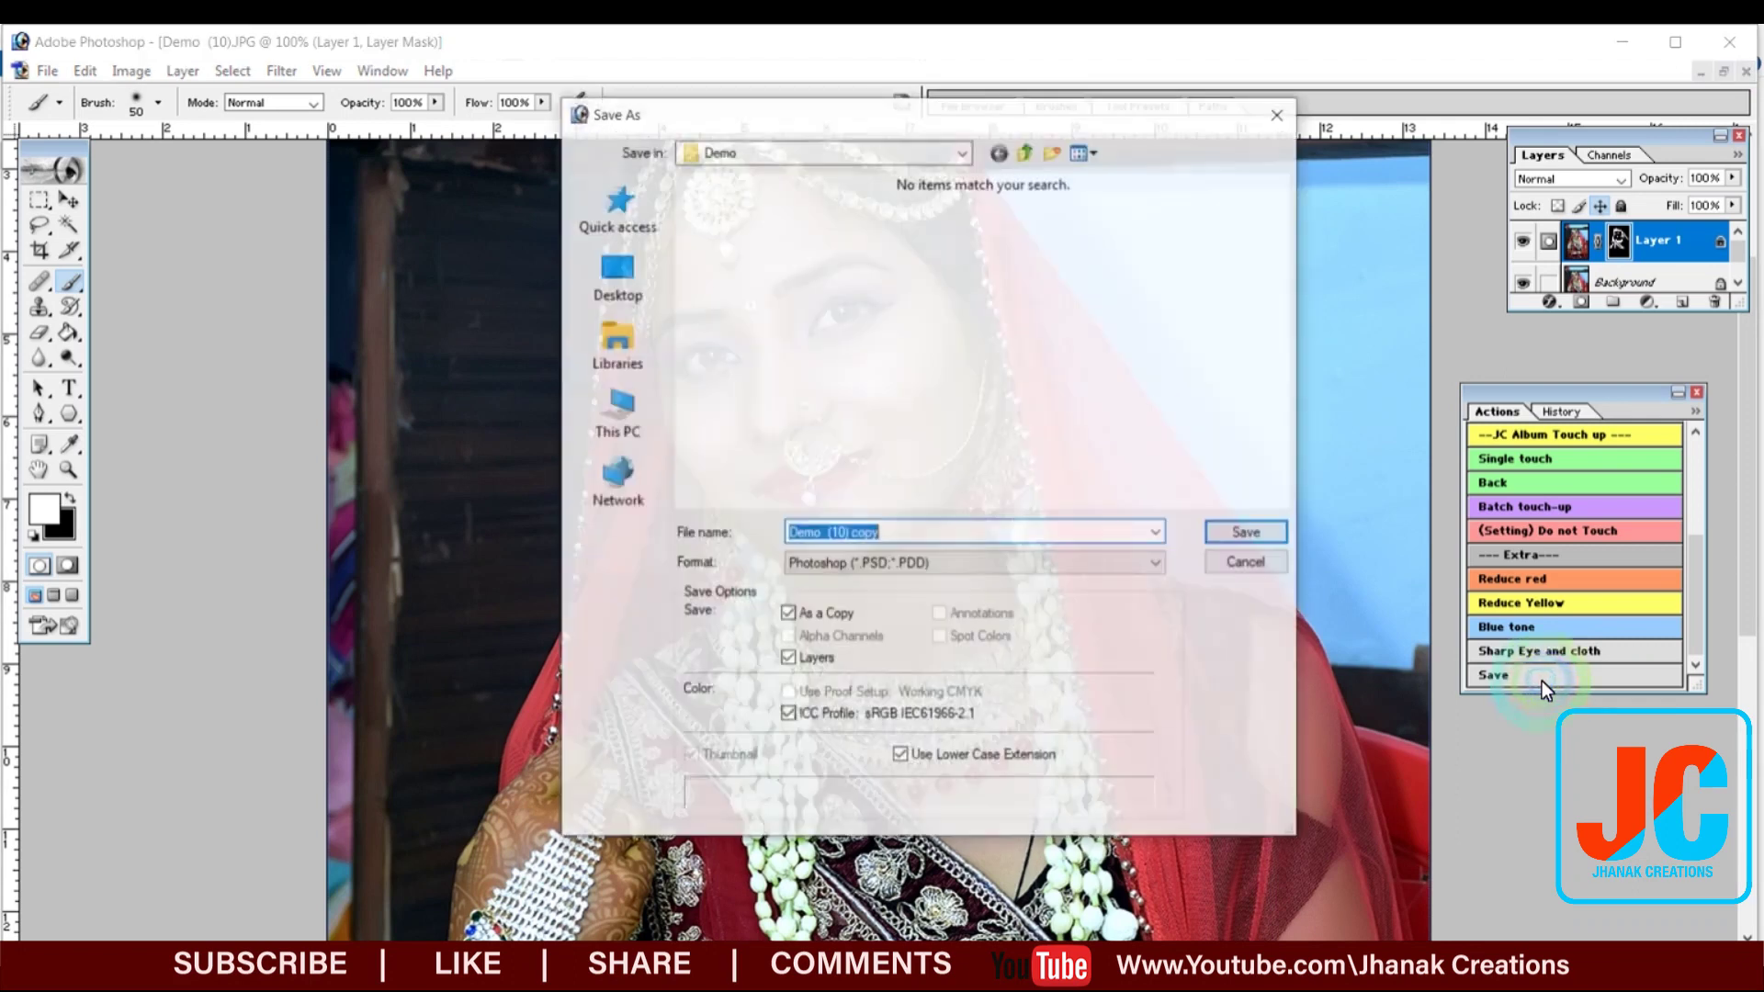
click(999, 563)
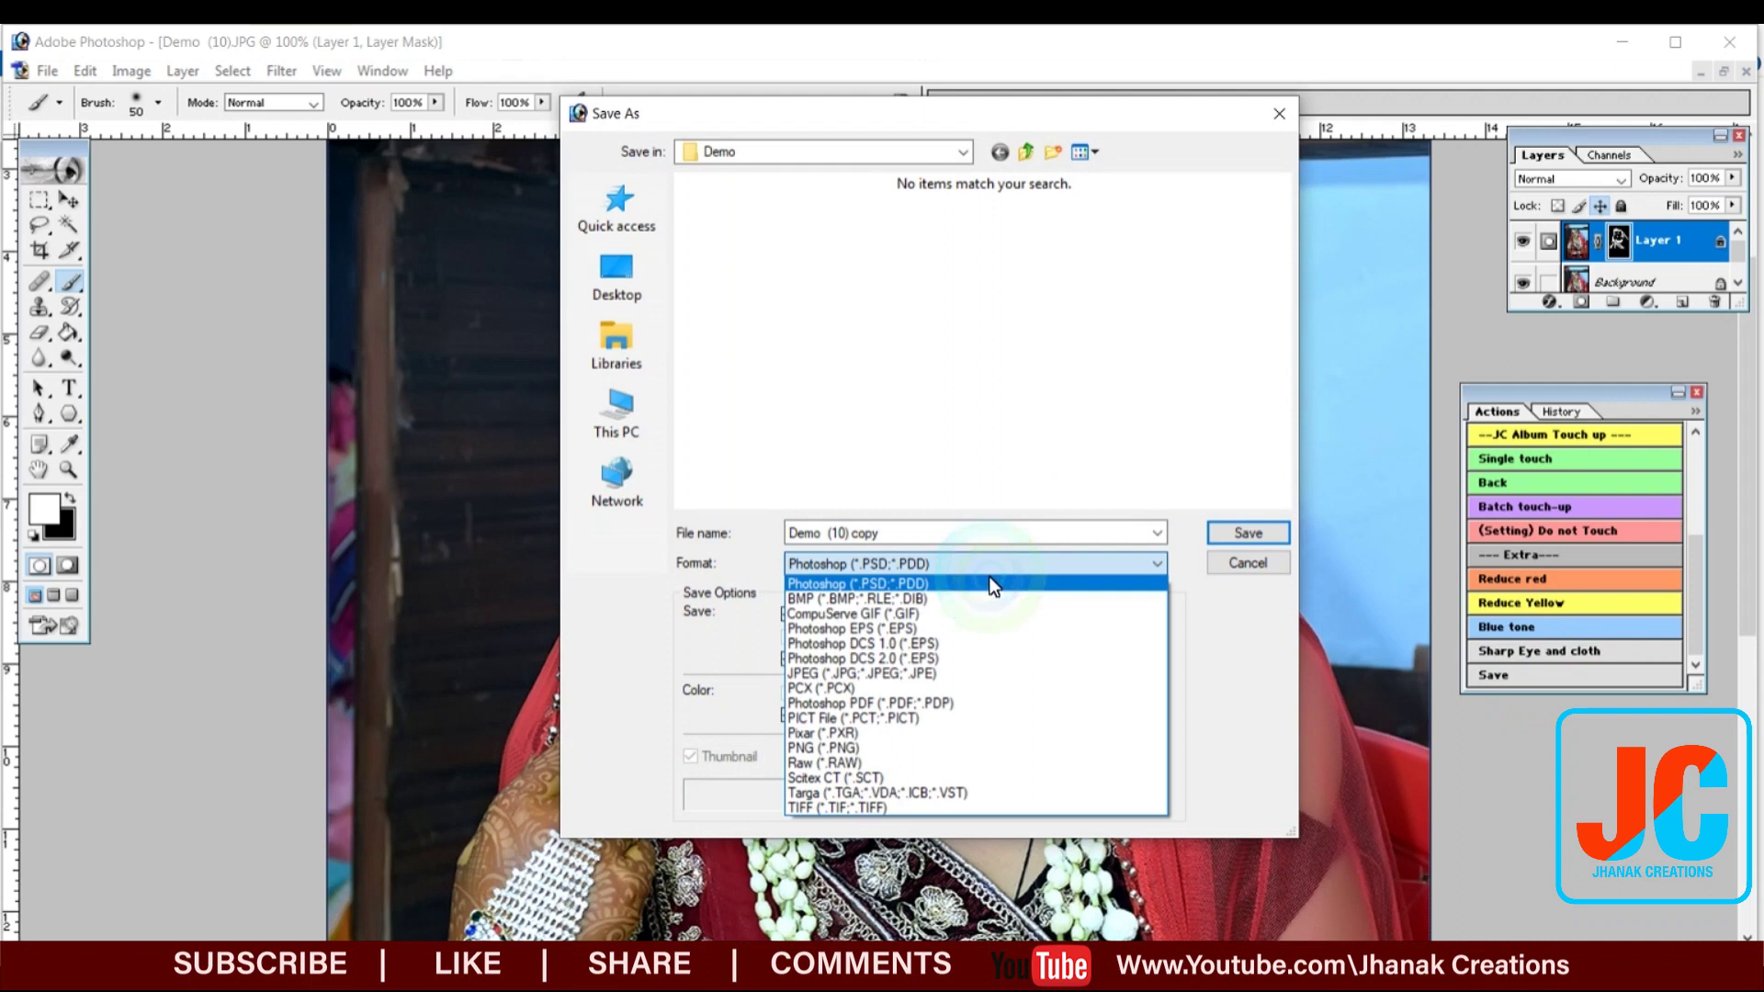
click(988, 672)
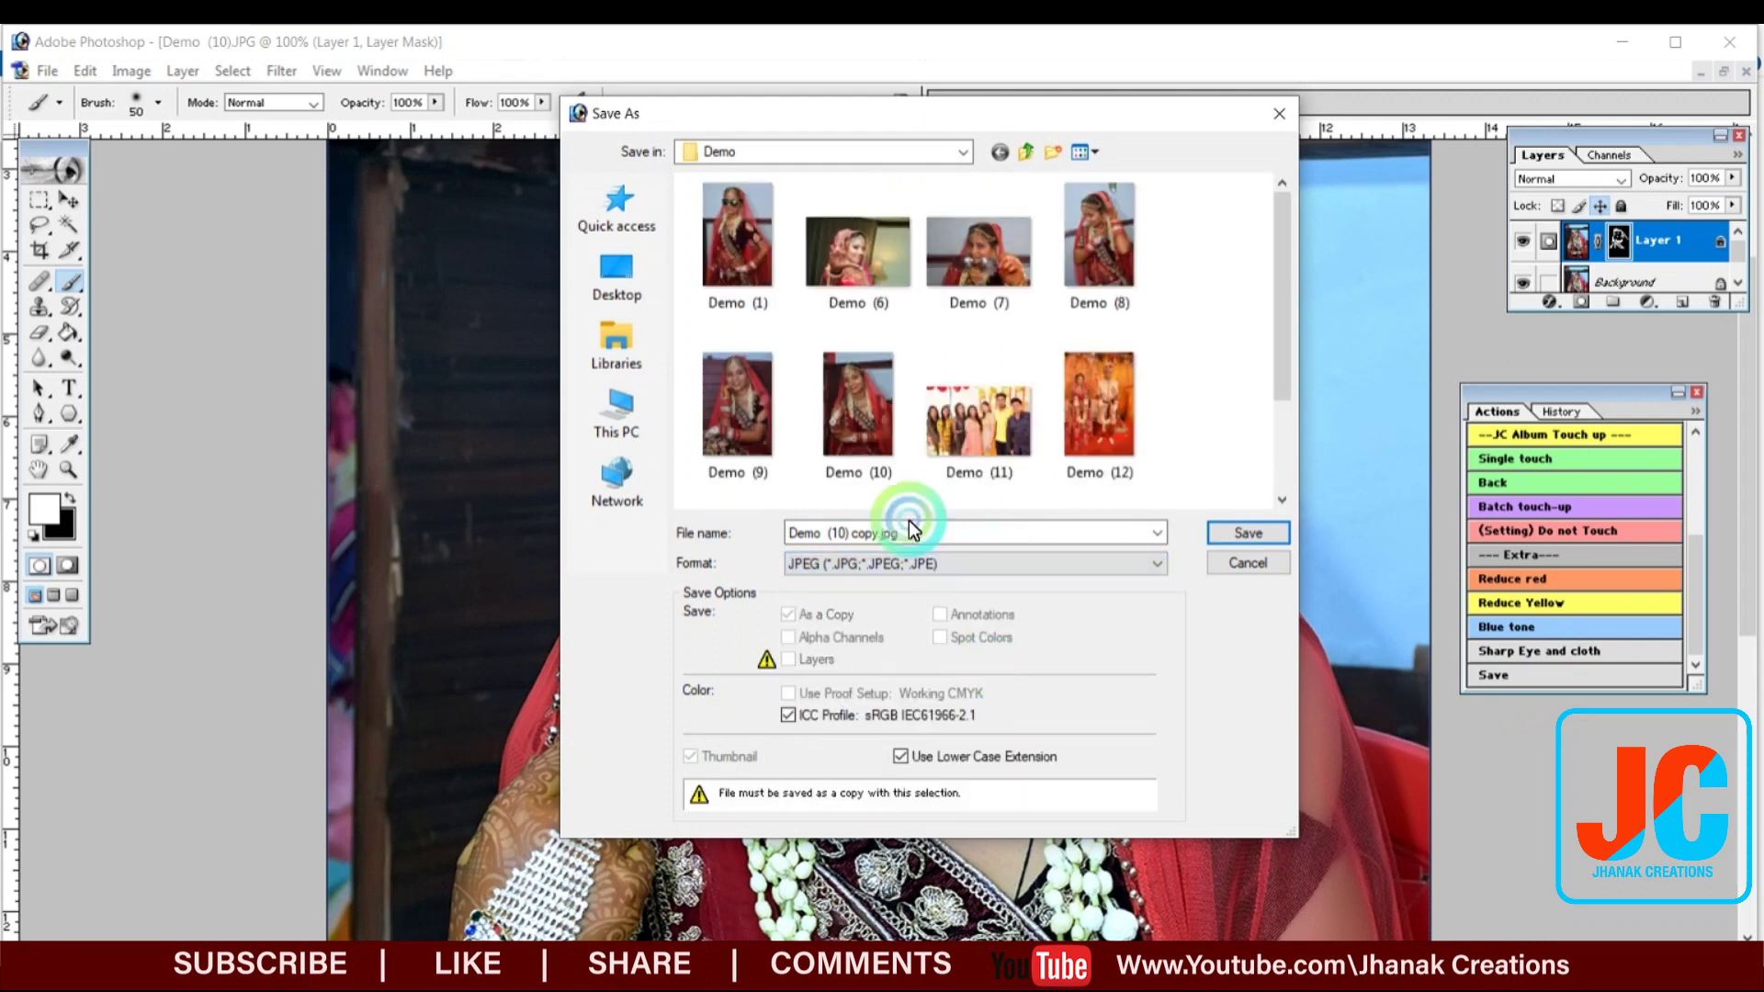
click(1234, 567)
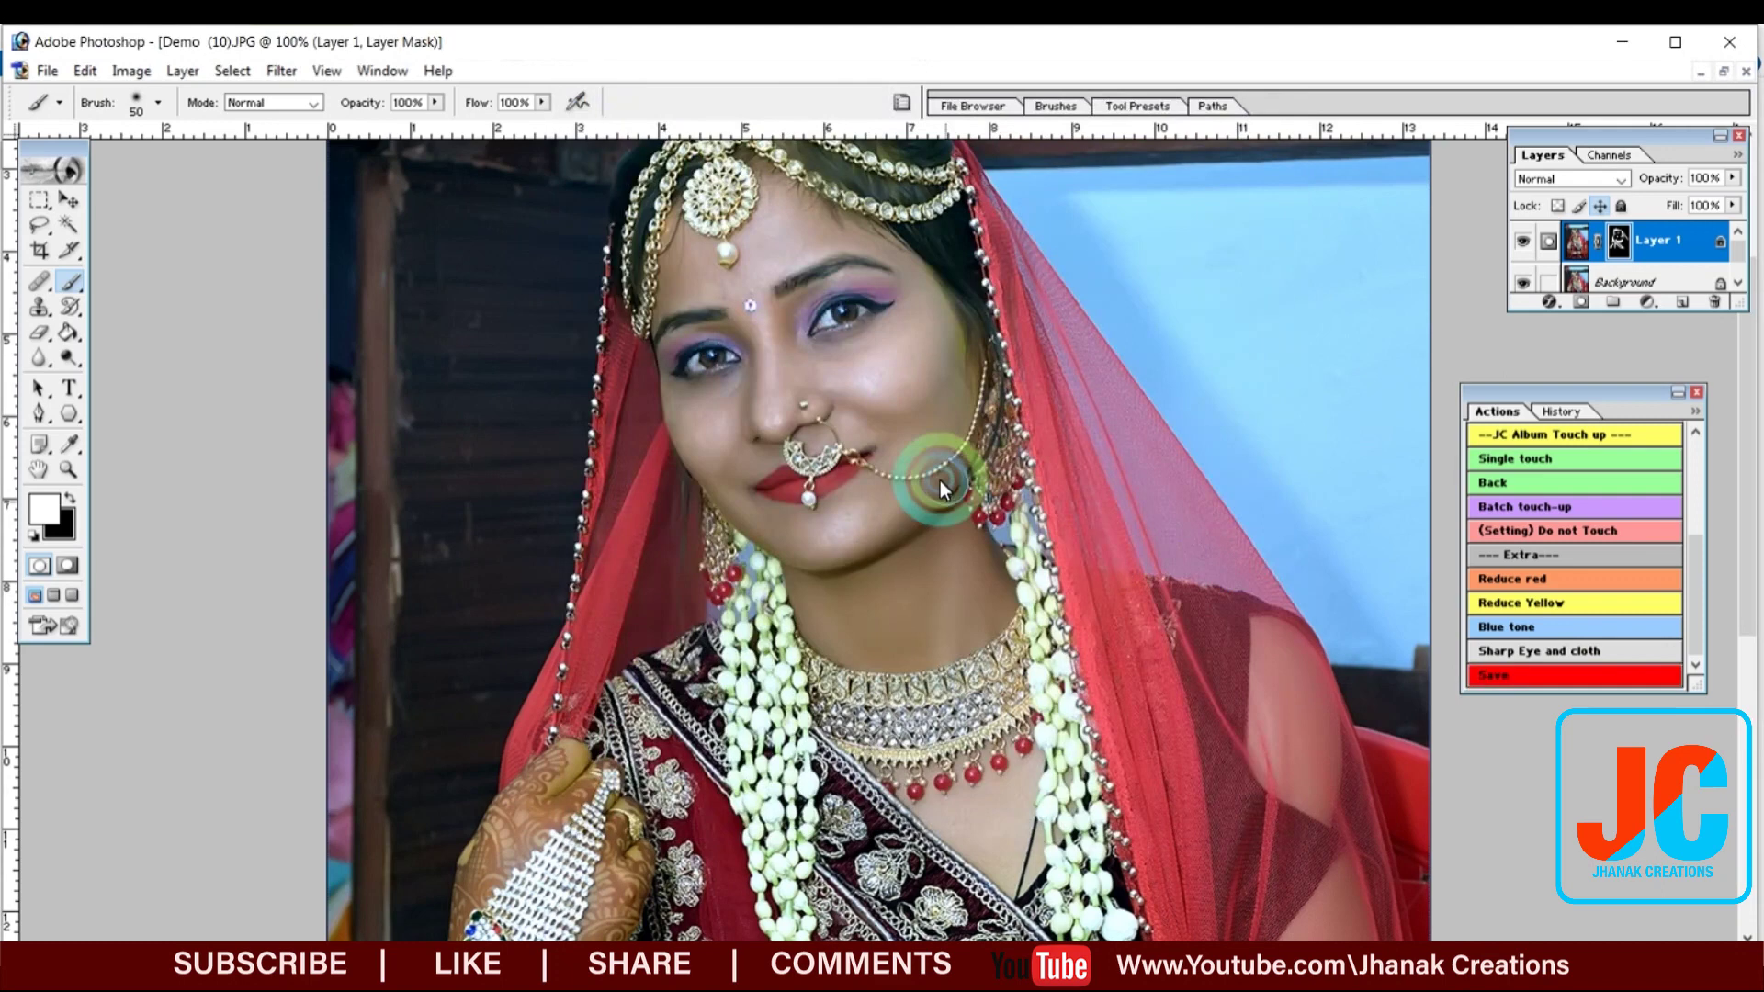
Return to the upper part of the Demo (10) photo and switch from the brush to the Move tool
click(1500, 593)
click(1003, 586)
scroll(1143, 614, up, 5)
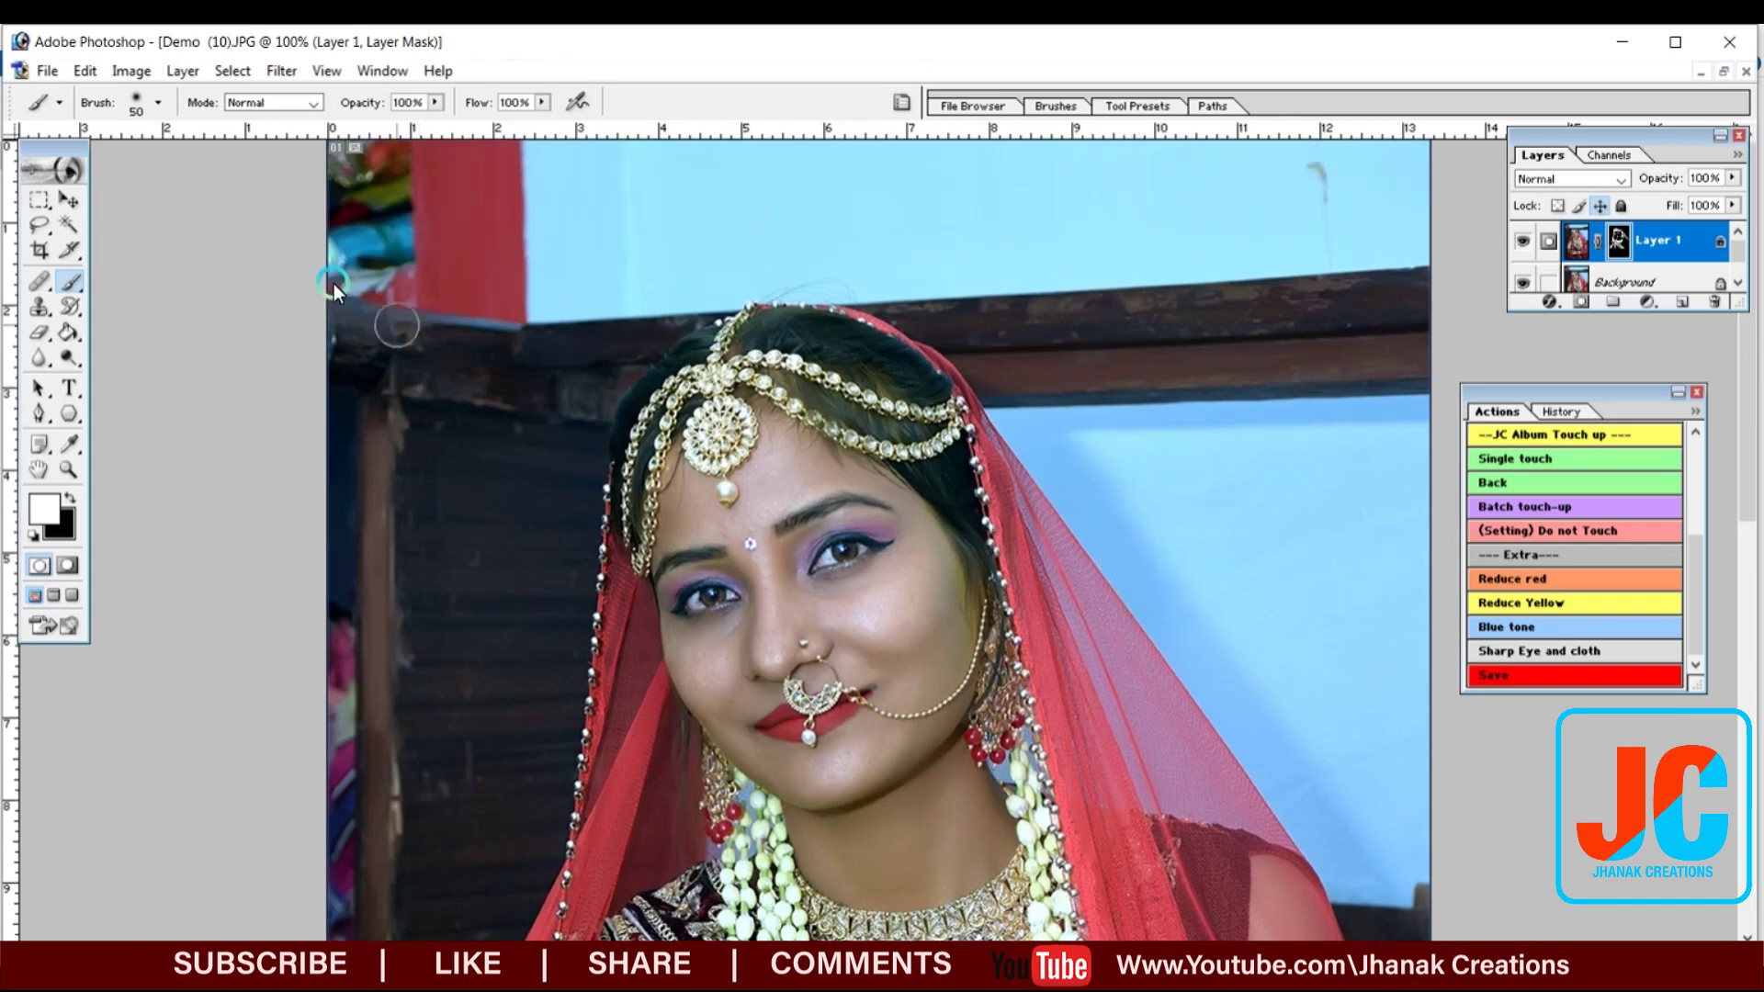
click(78, 195)
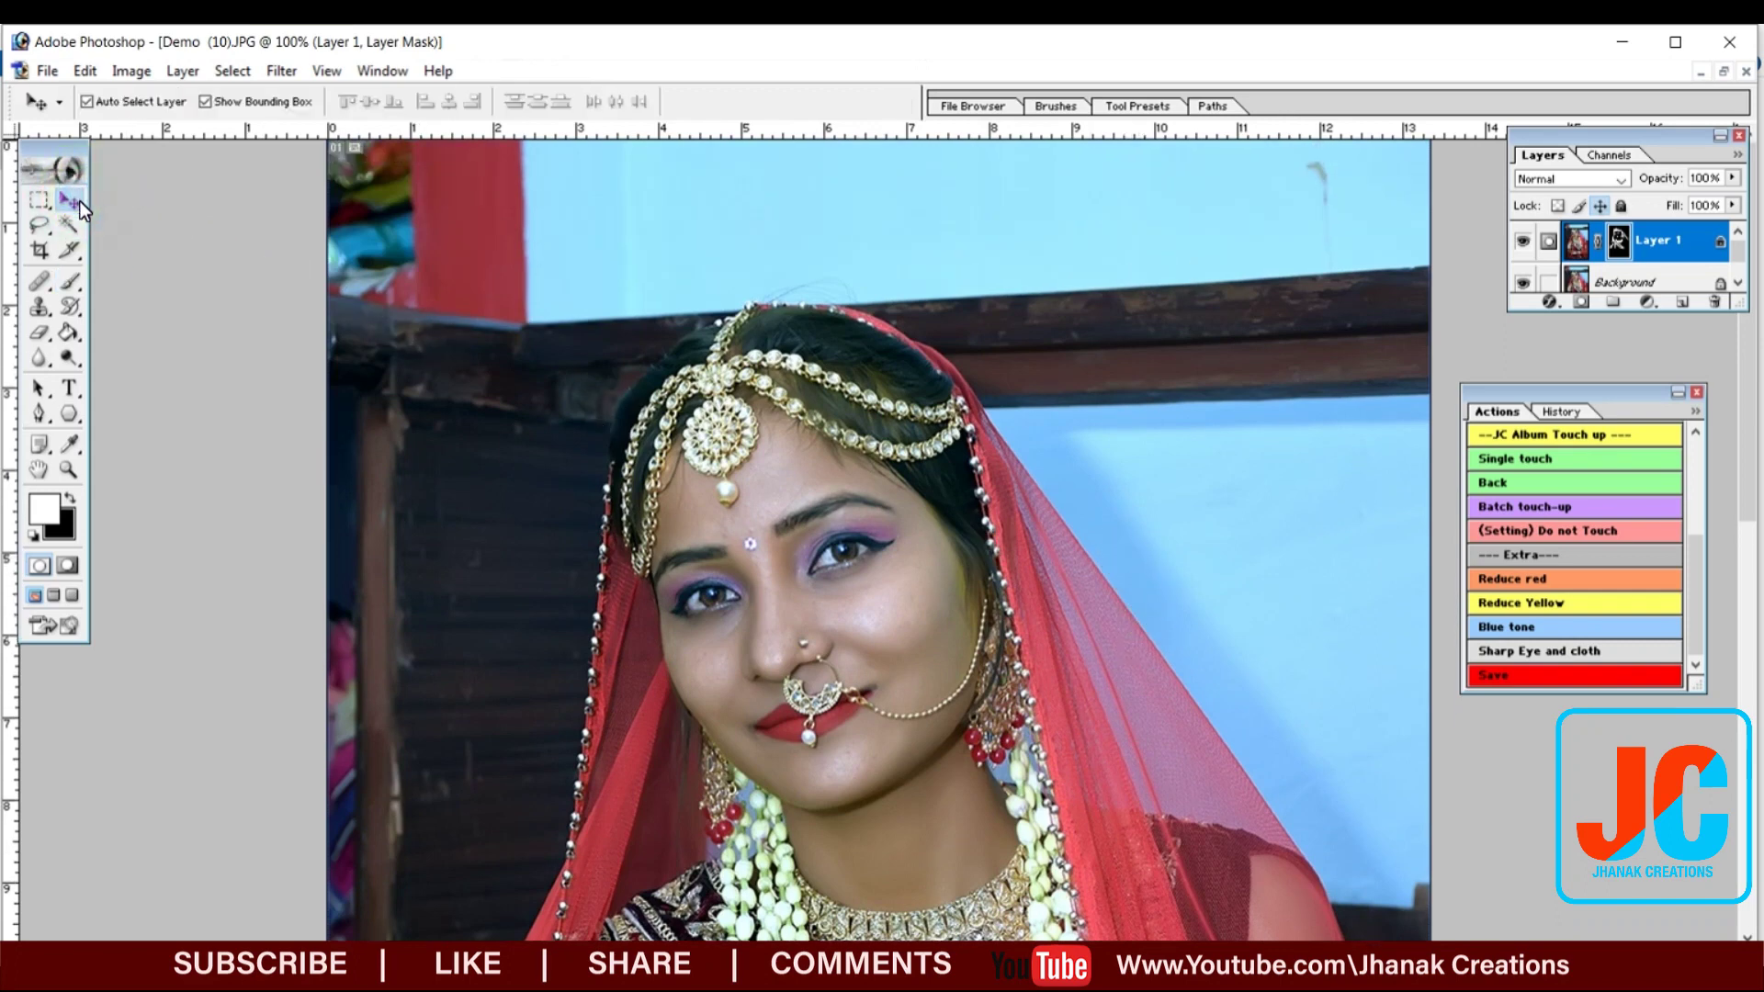
Close the Demo (10) photo and open album page 21 from the trial folder in Photoshop, enlarging its window to fit the spread
key(ctrl+w)
click(877, 403)
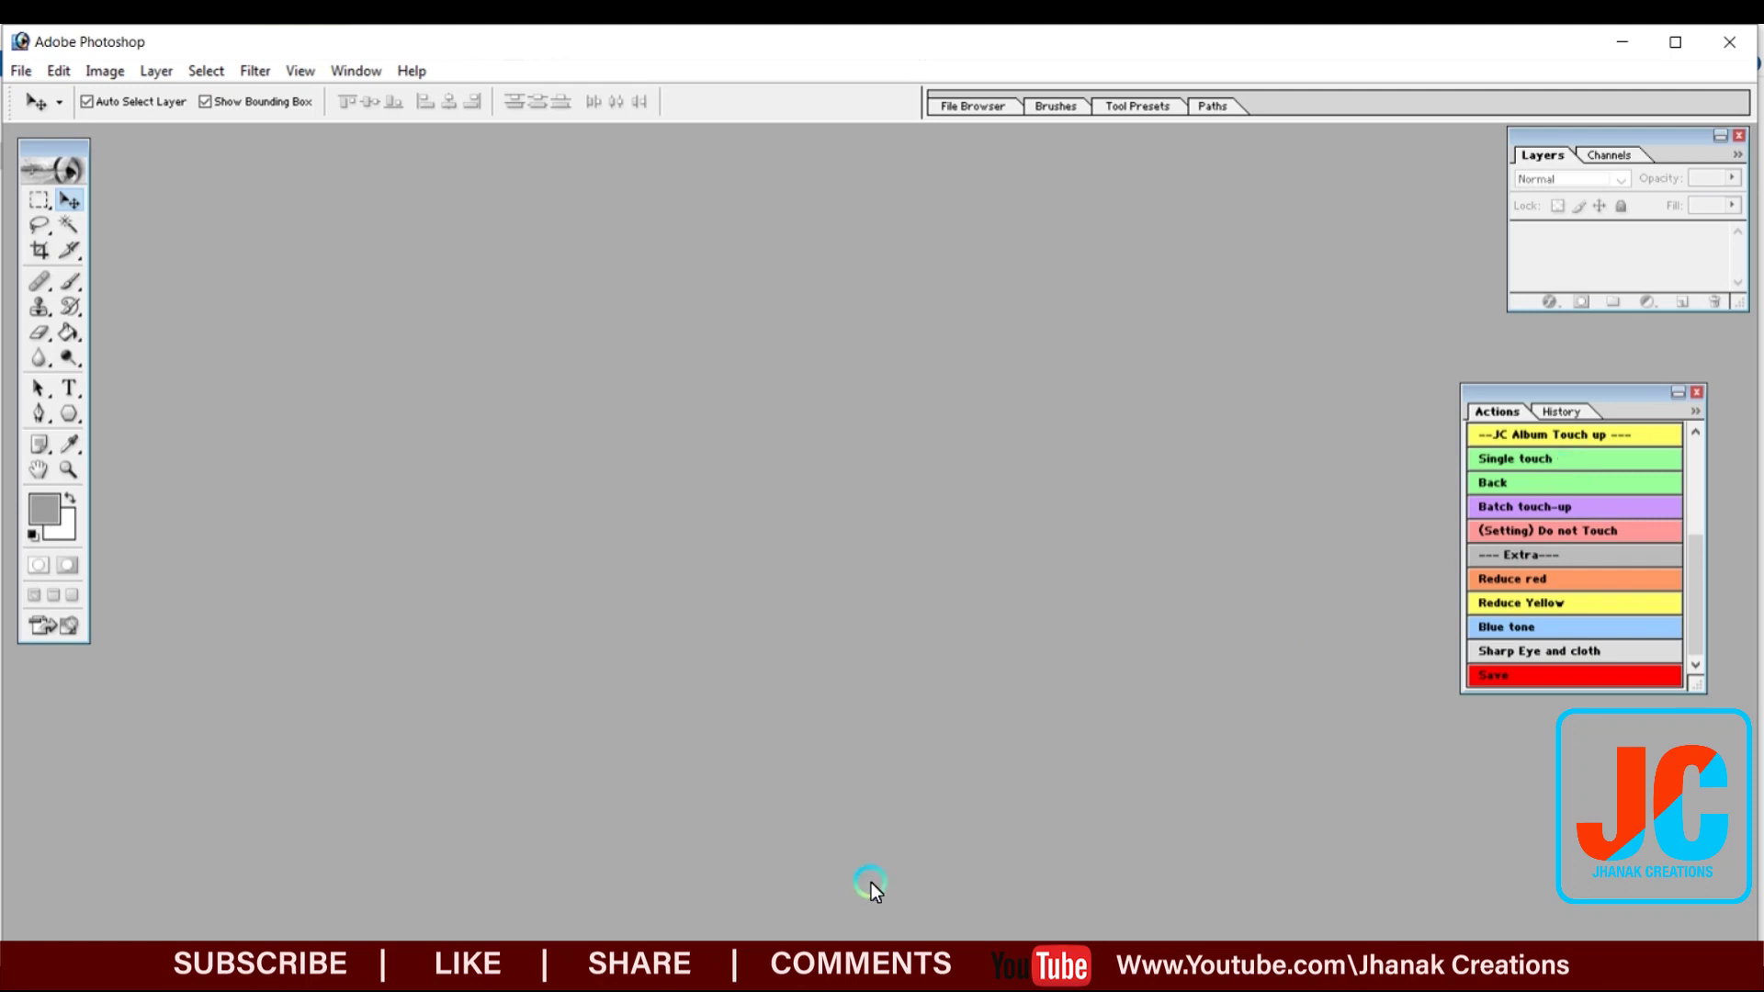
mouse_move(649, 972)
click(734, 893)
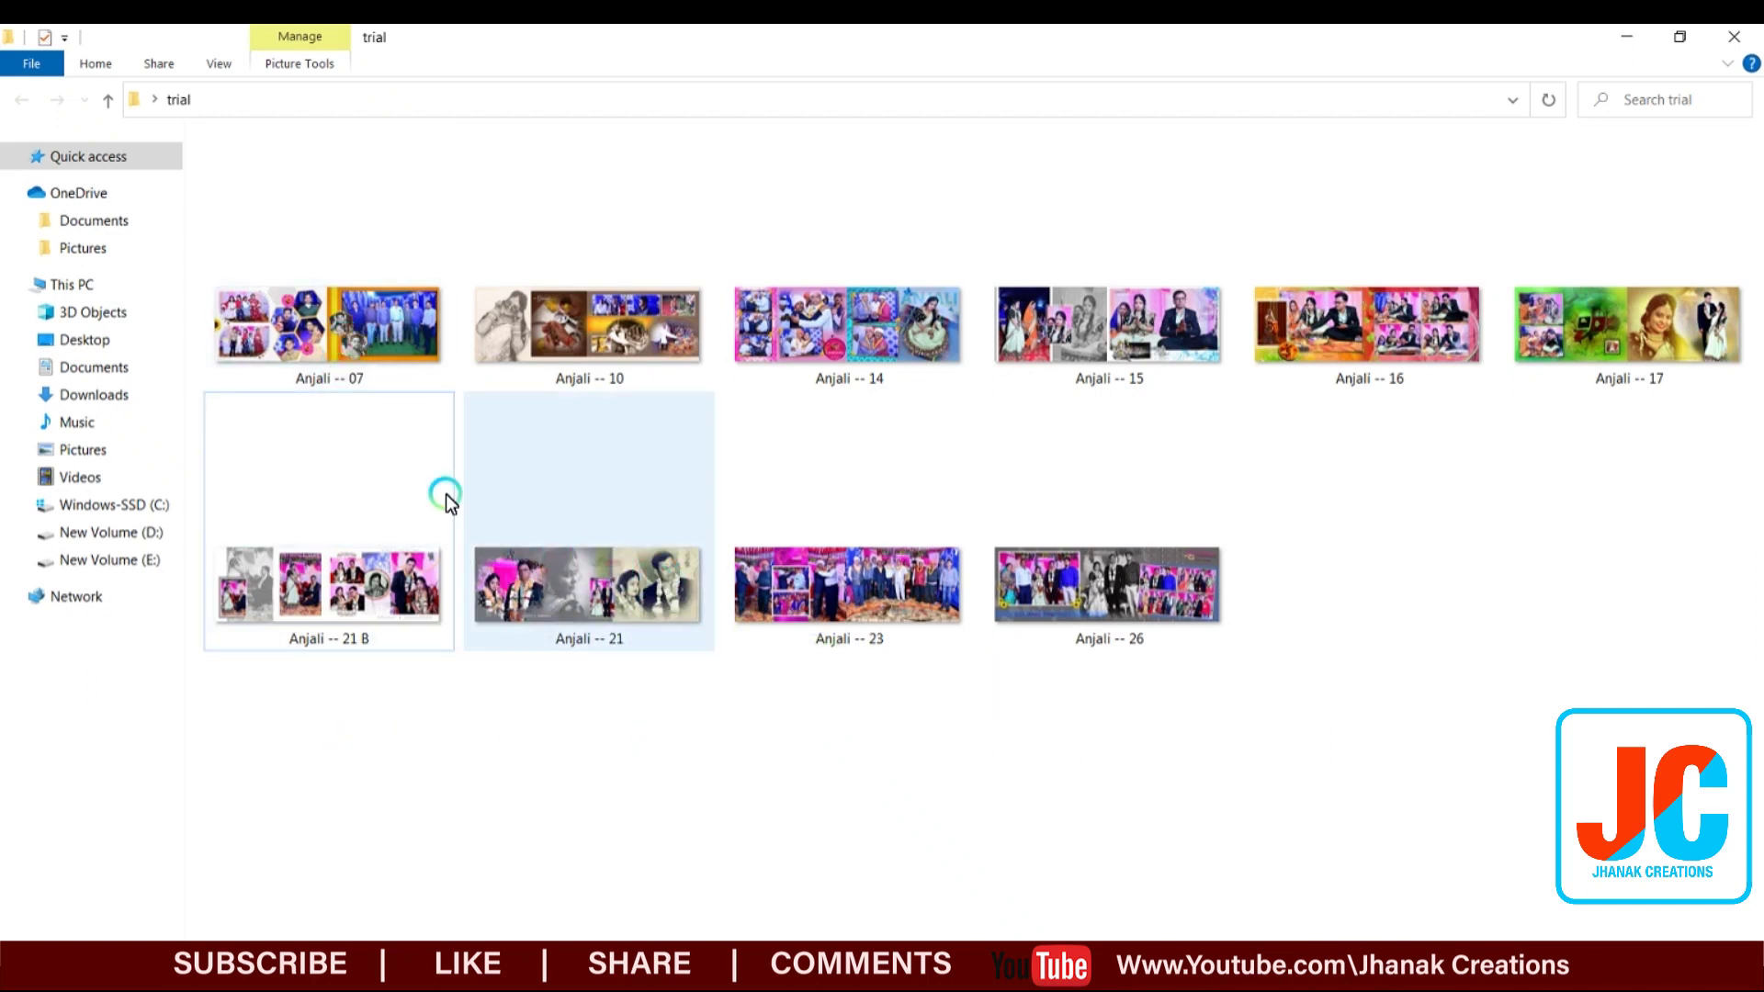
drag(329, 345, 852, 614)
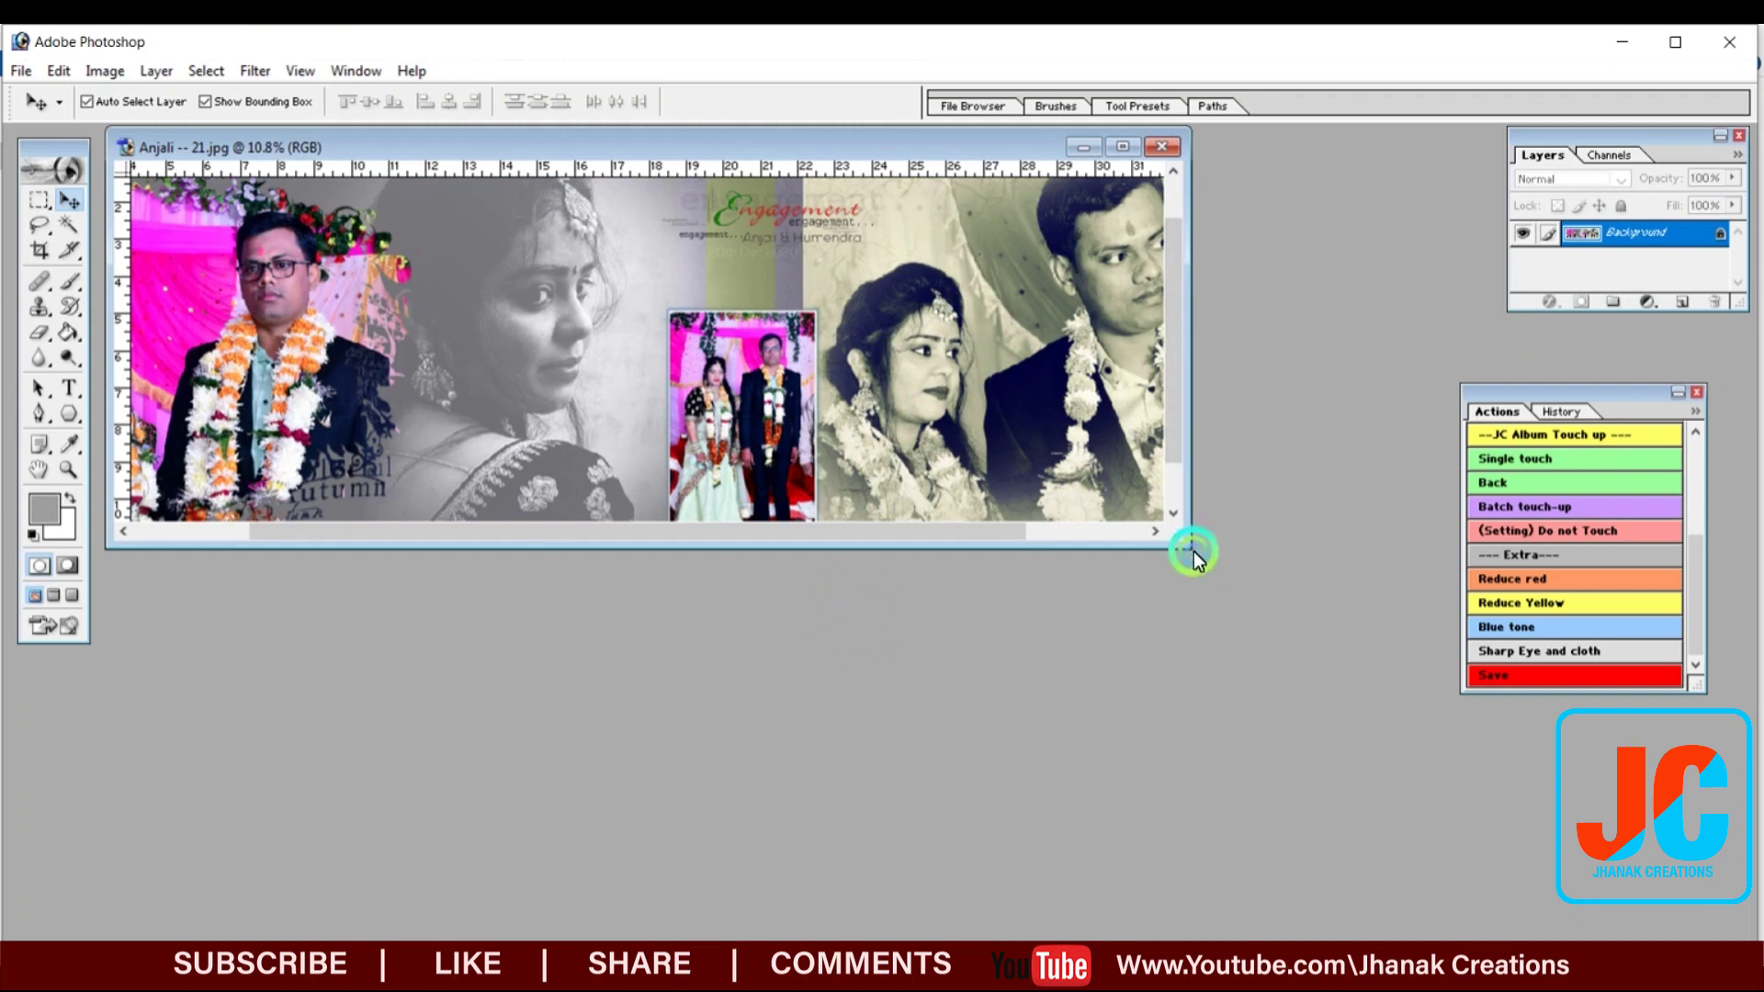
drag(1186, 550, 1405, 732)
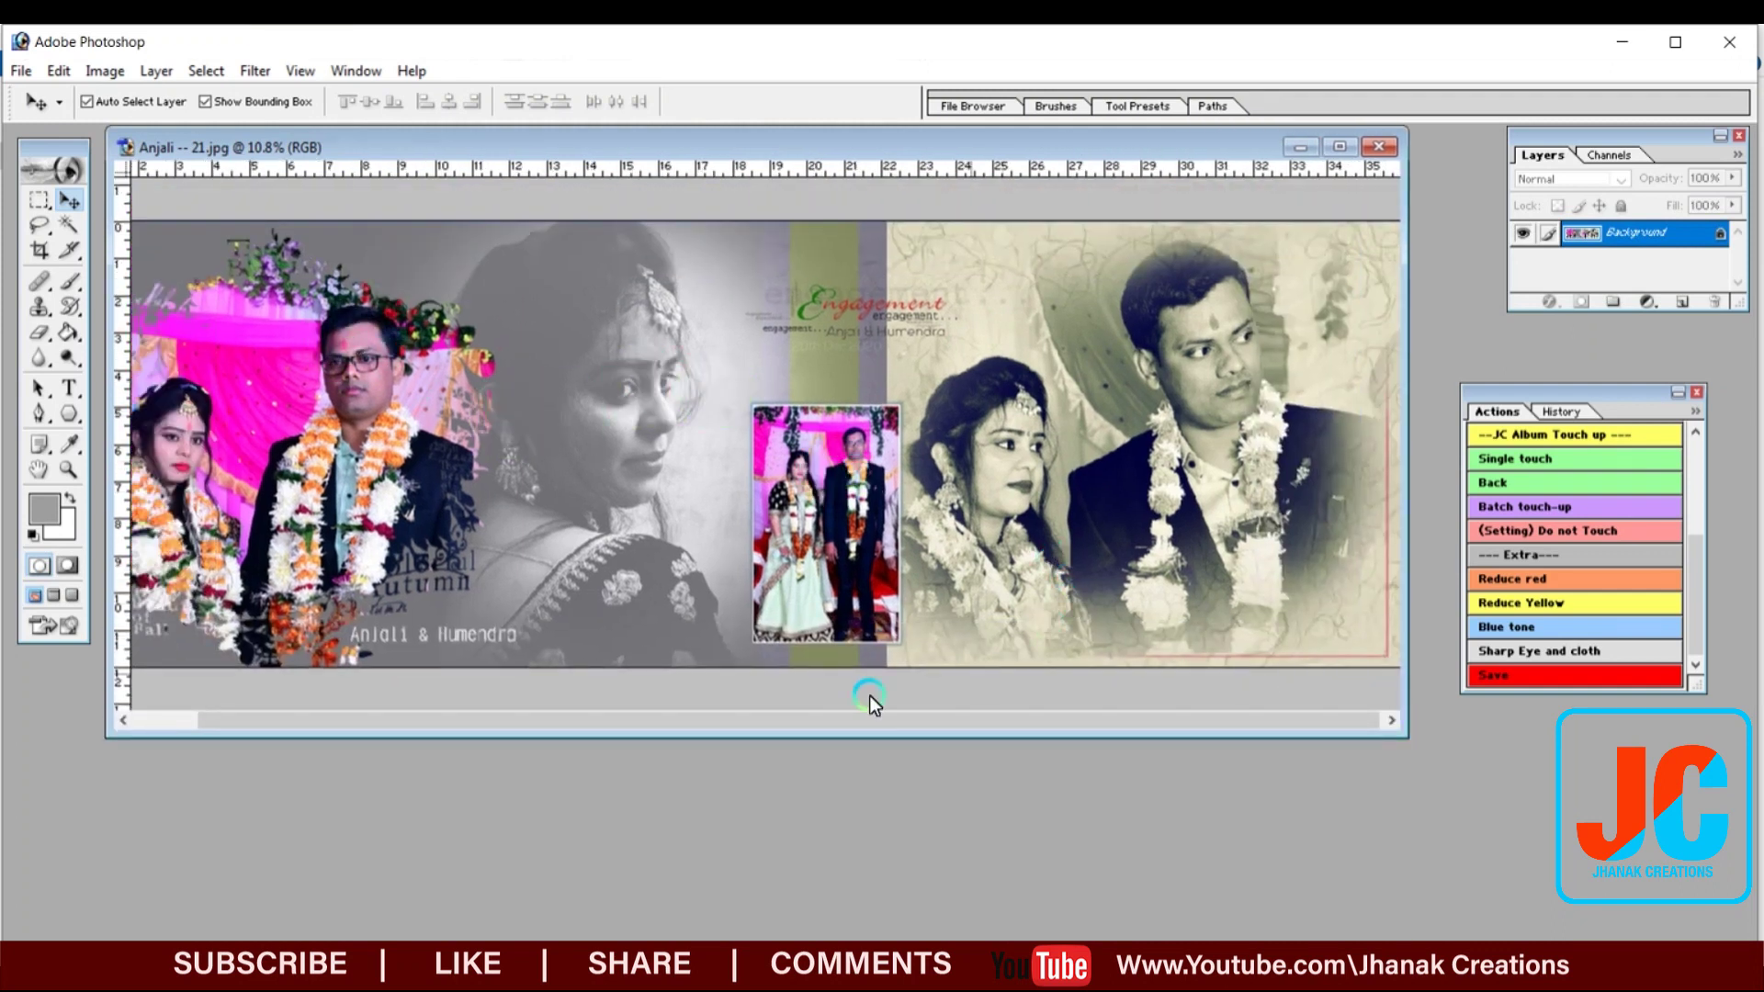
drag(651, 722, 543, 718)
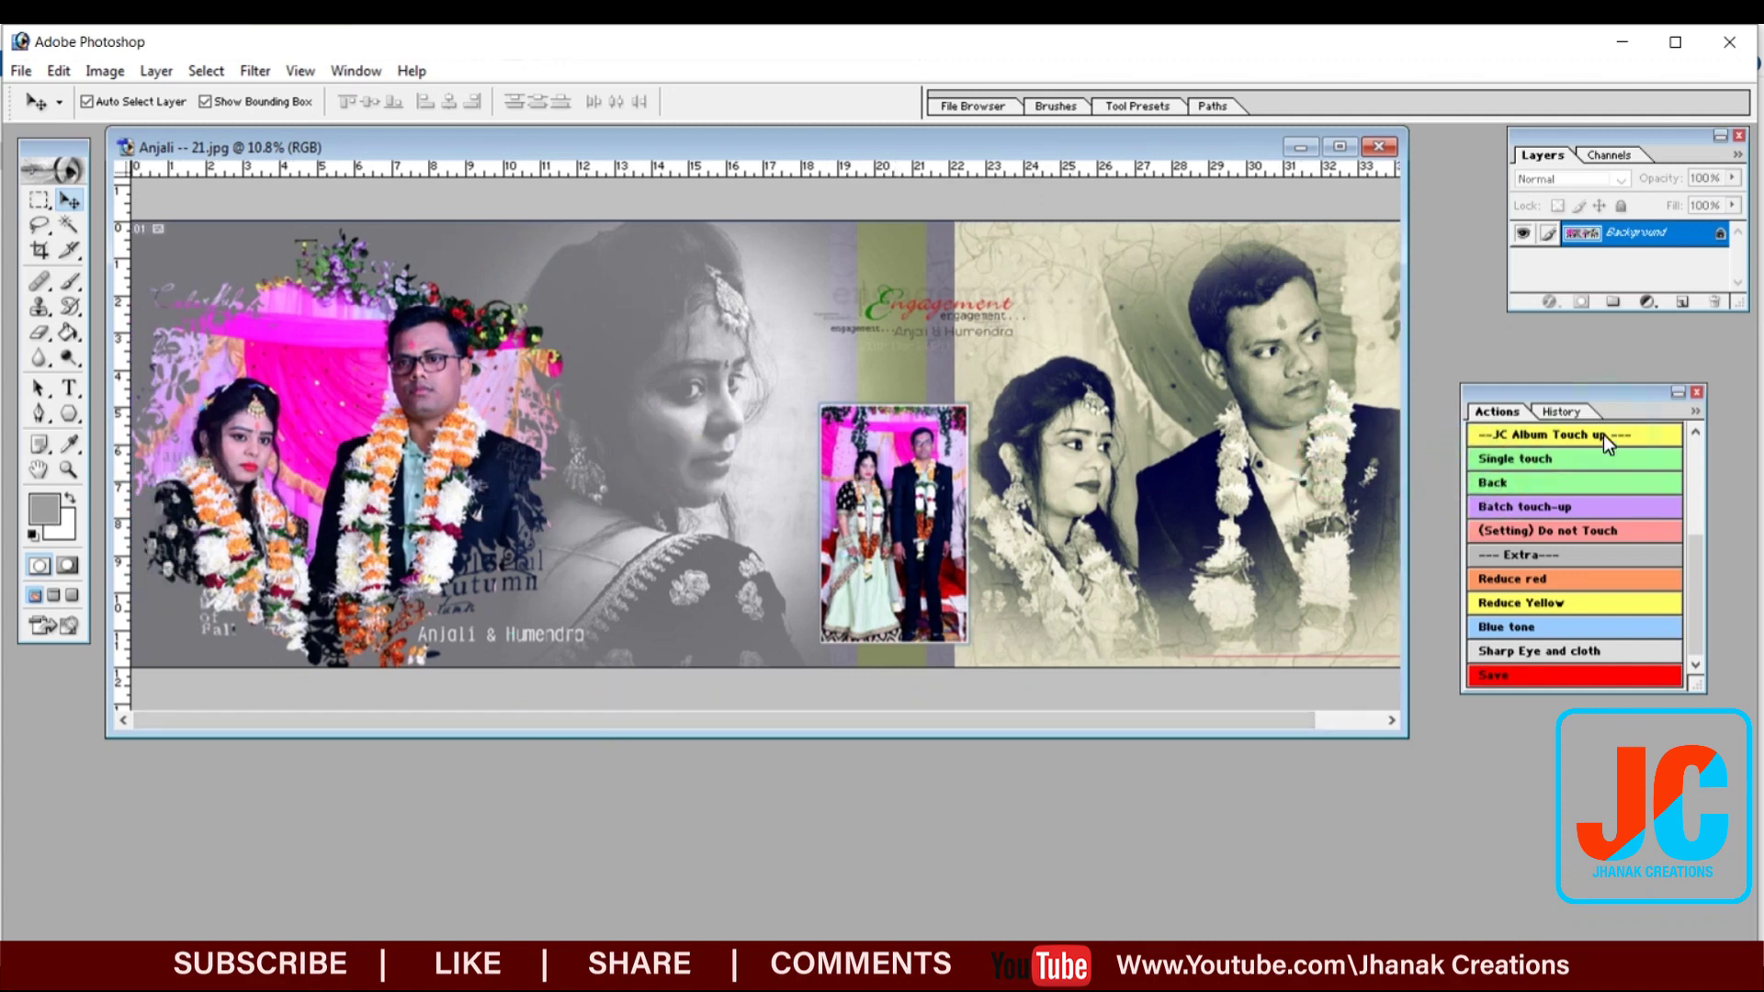
Run the Single touch action on album page 21, inspect the retouched faces up close and close the page
click(1580, 461)
click(1168, 481)
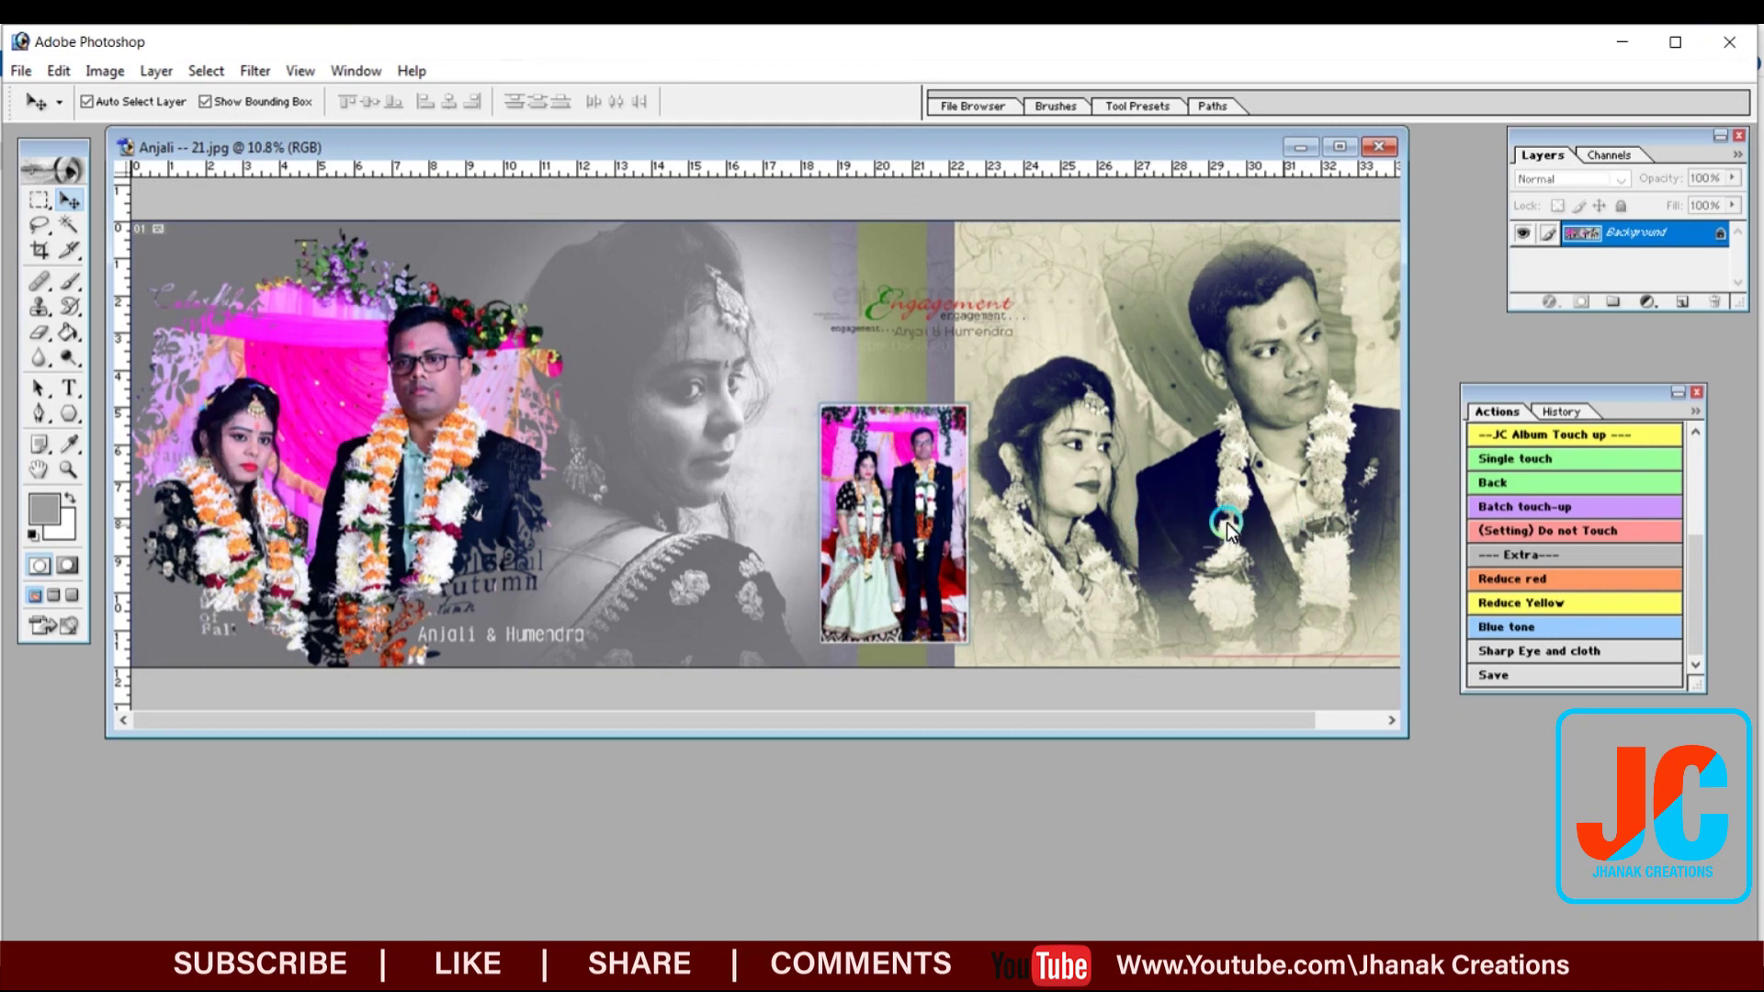
key(ctrl+plus)
key(ctrl+plus)
key(ctrl+plus)
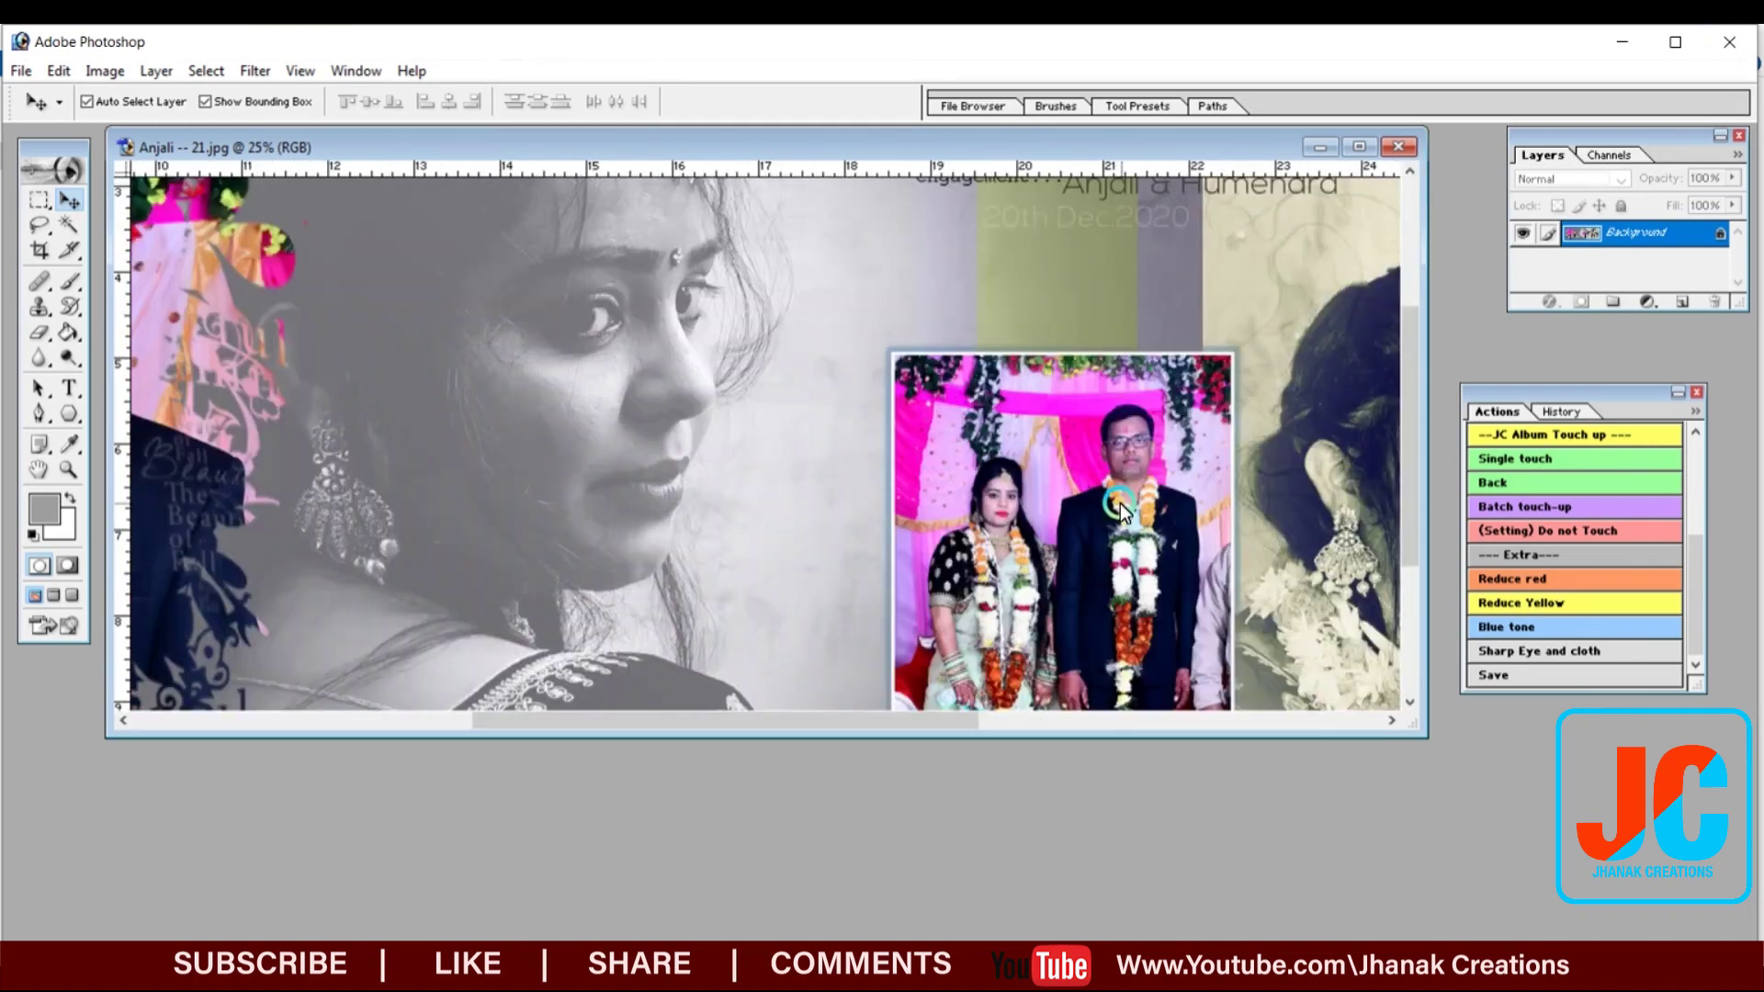
scroll(1182, 479, right, 6)
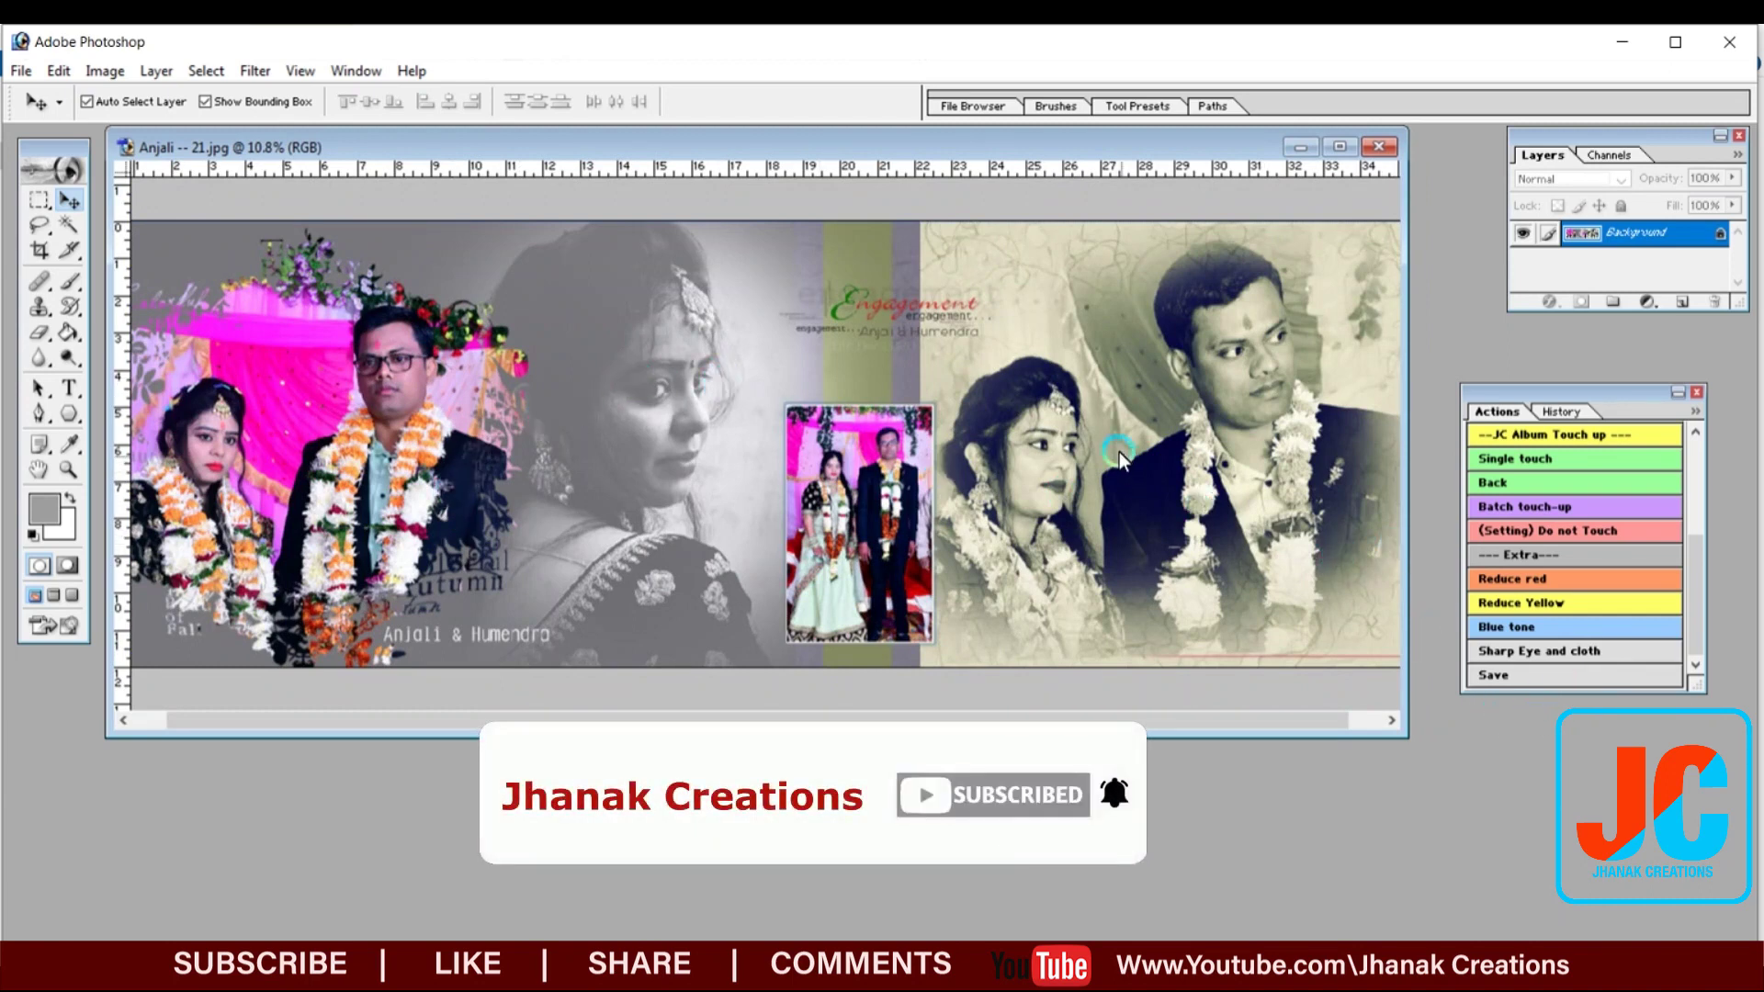
click(1385, 147)
click(884, 407)
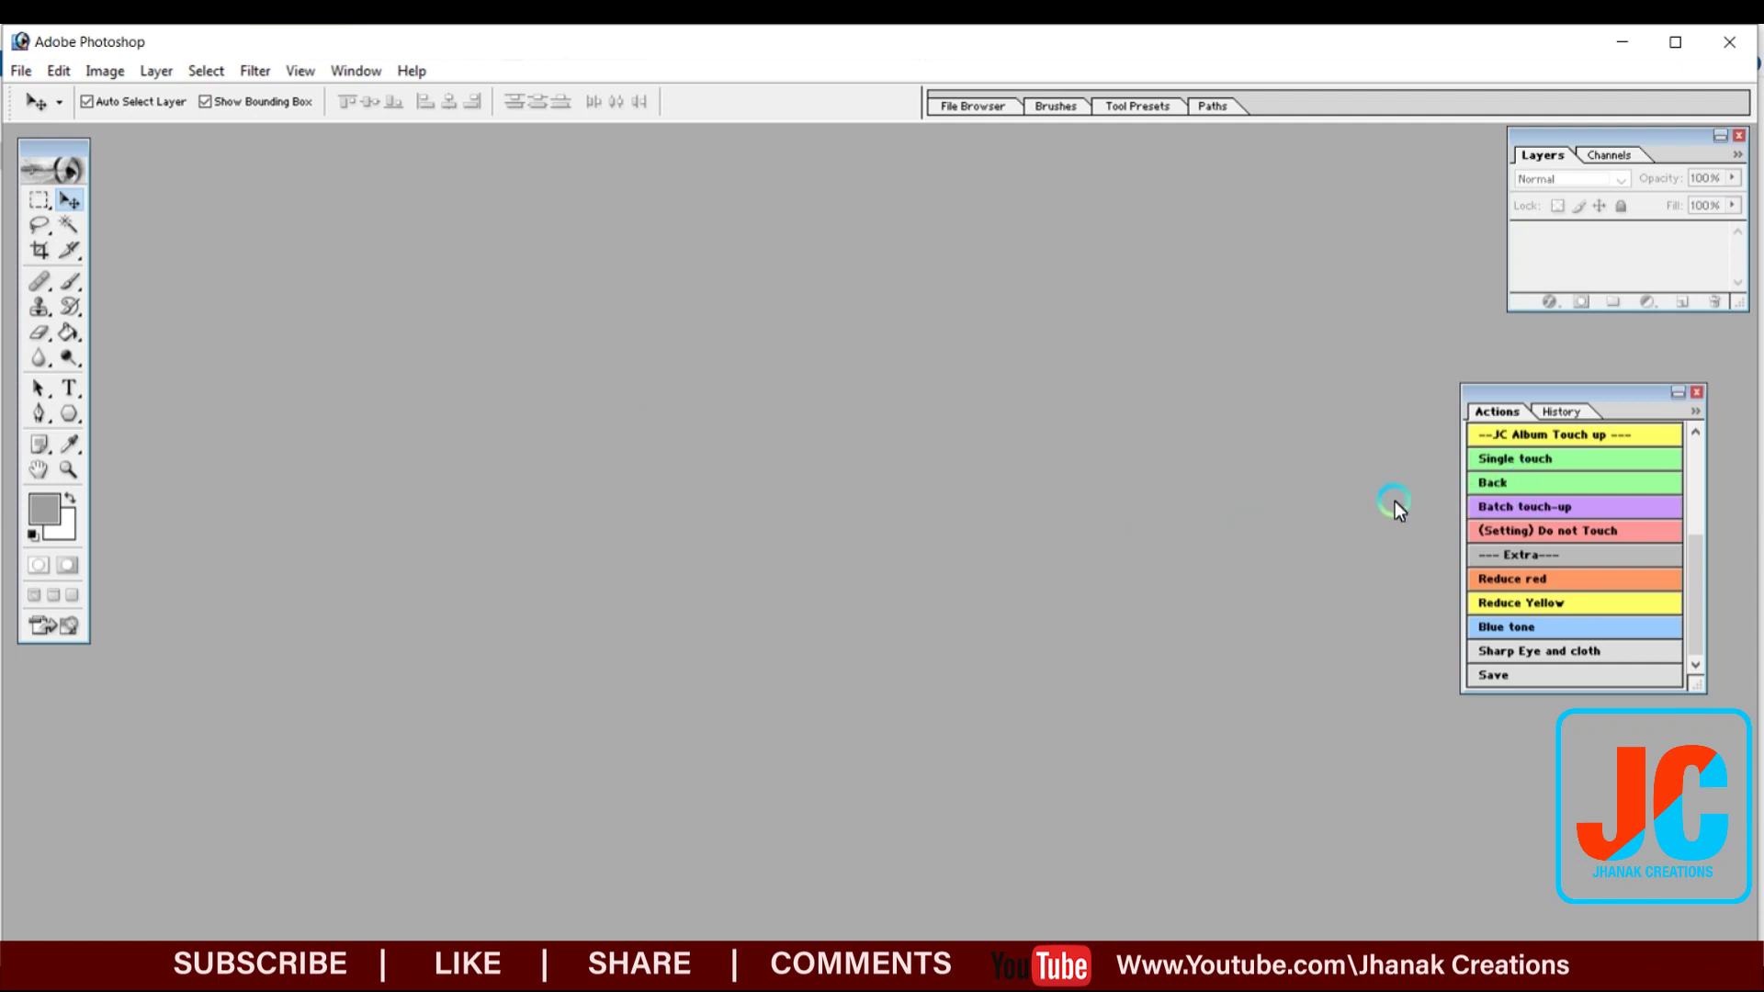
Run the Batch touch-up action and choose the trial folder on the Desktop as the batch source
click(1570, 513)
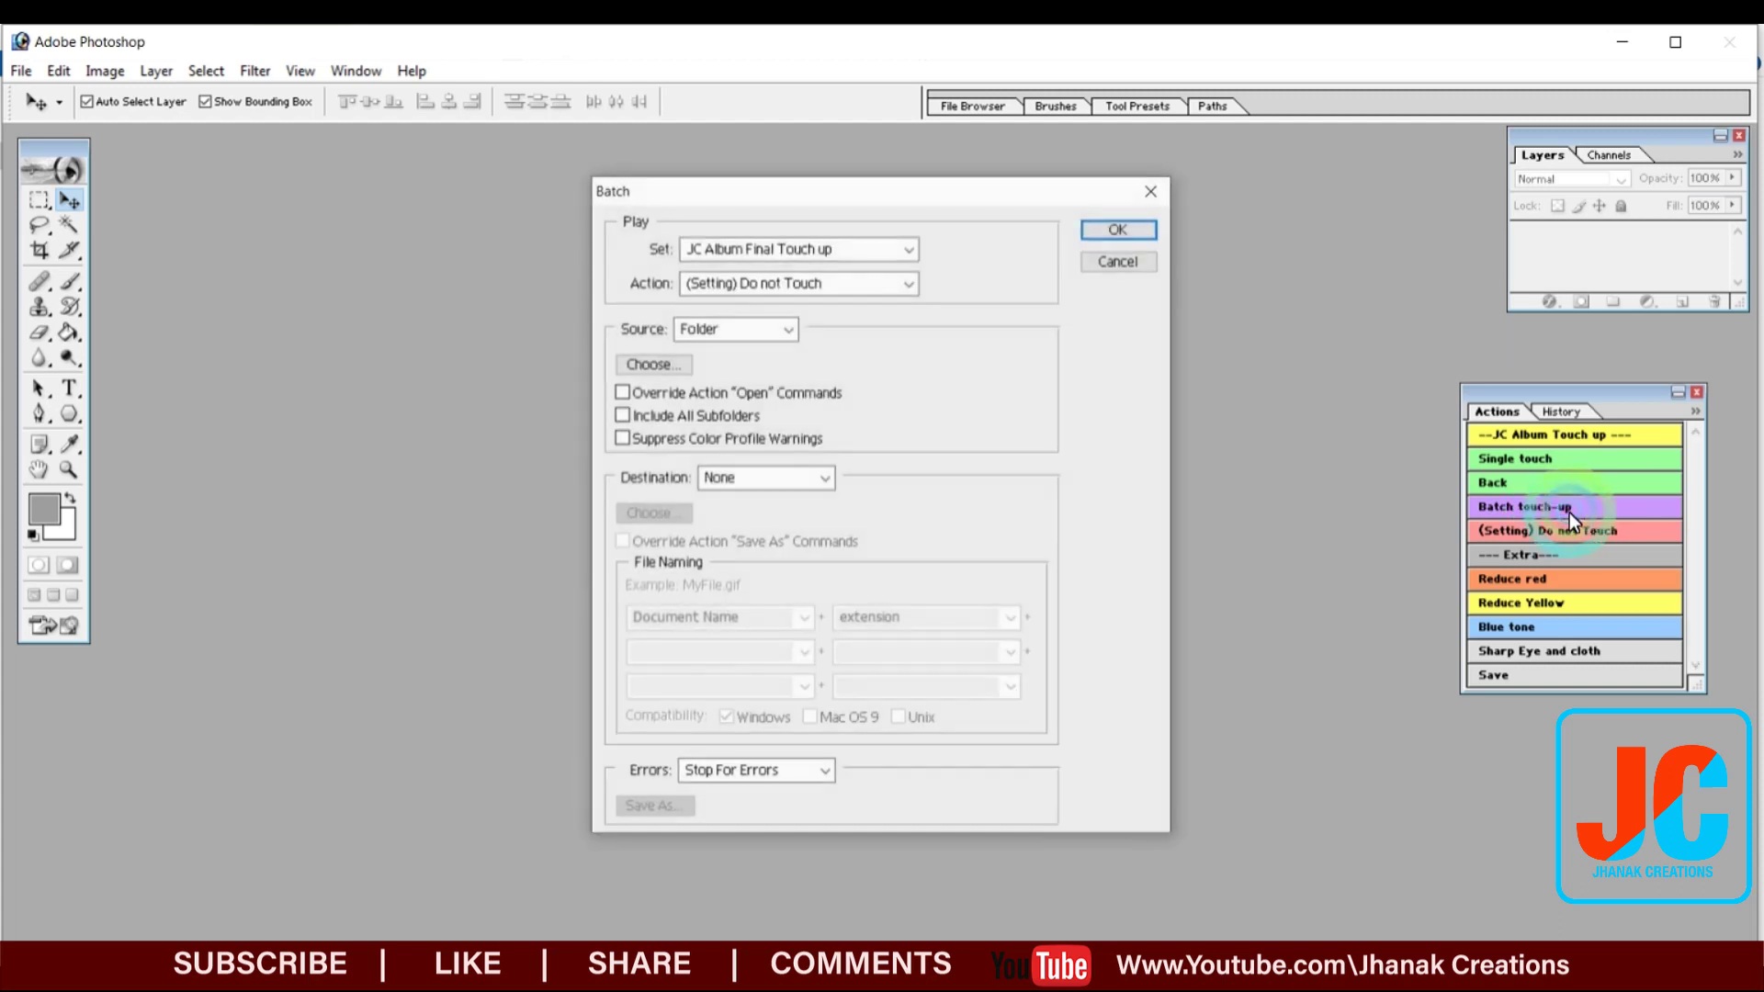
drag(1020, 200, 680, 177)
click(435, 208)
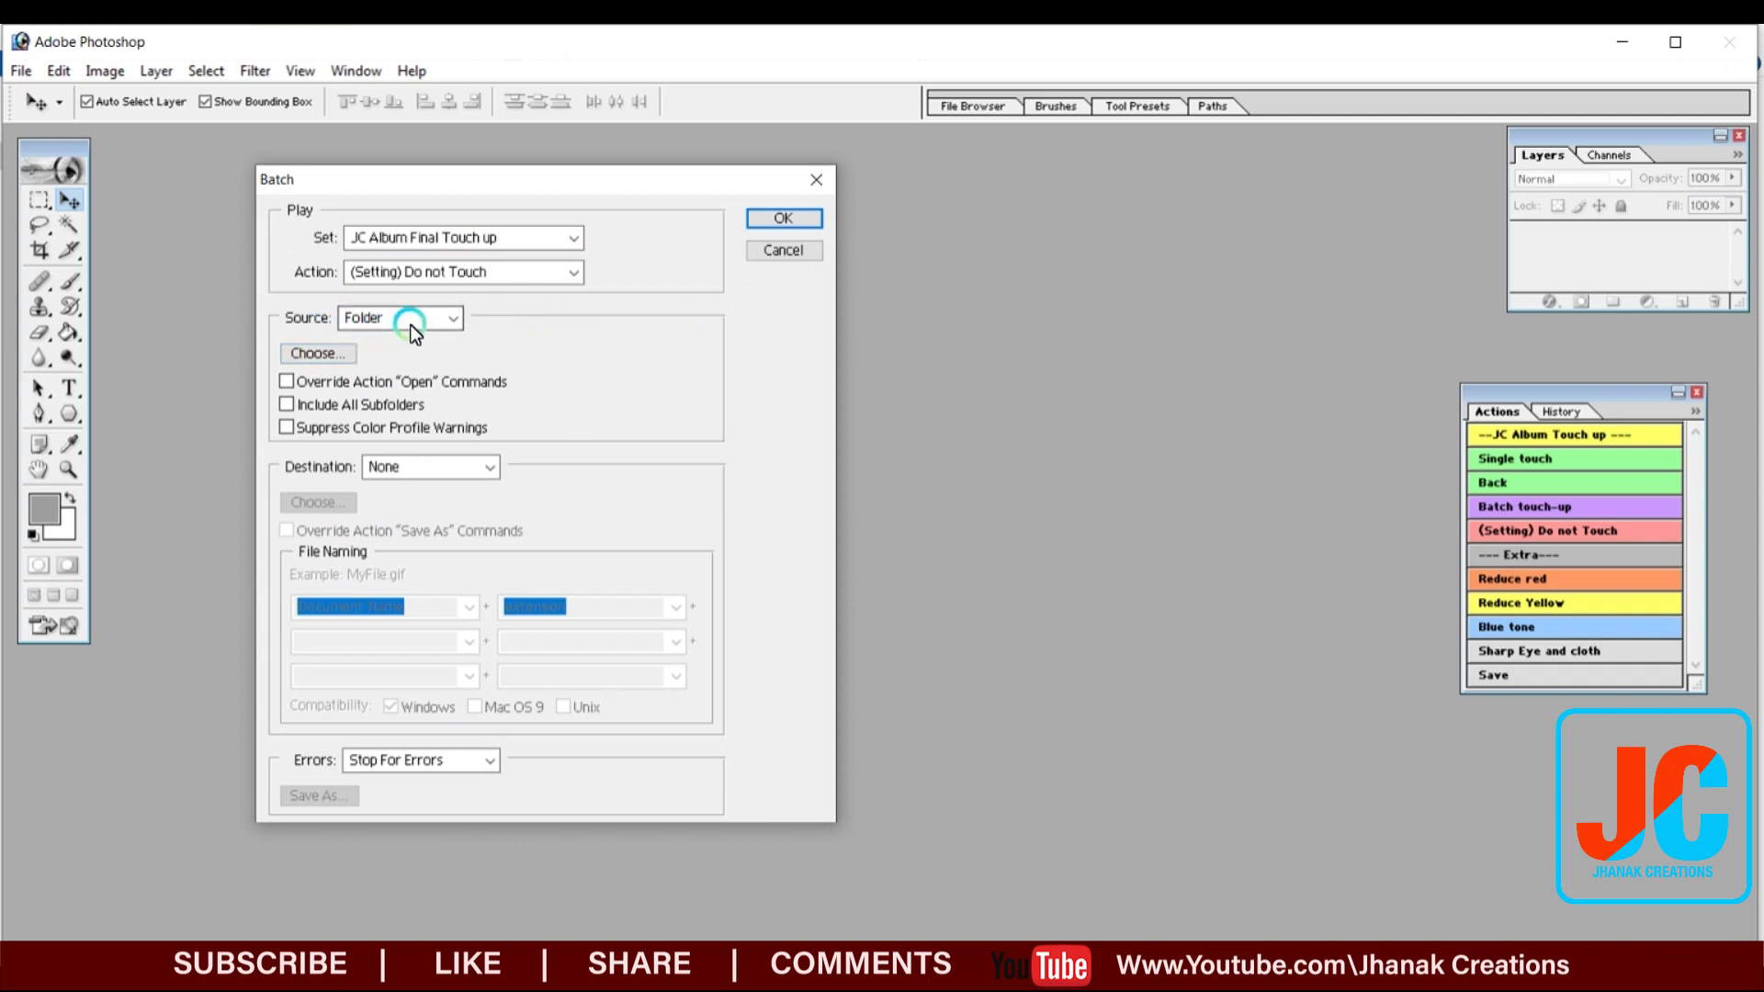
click(330, 357)
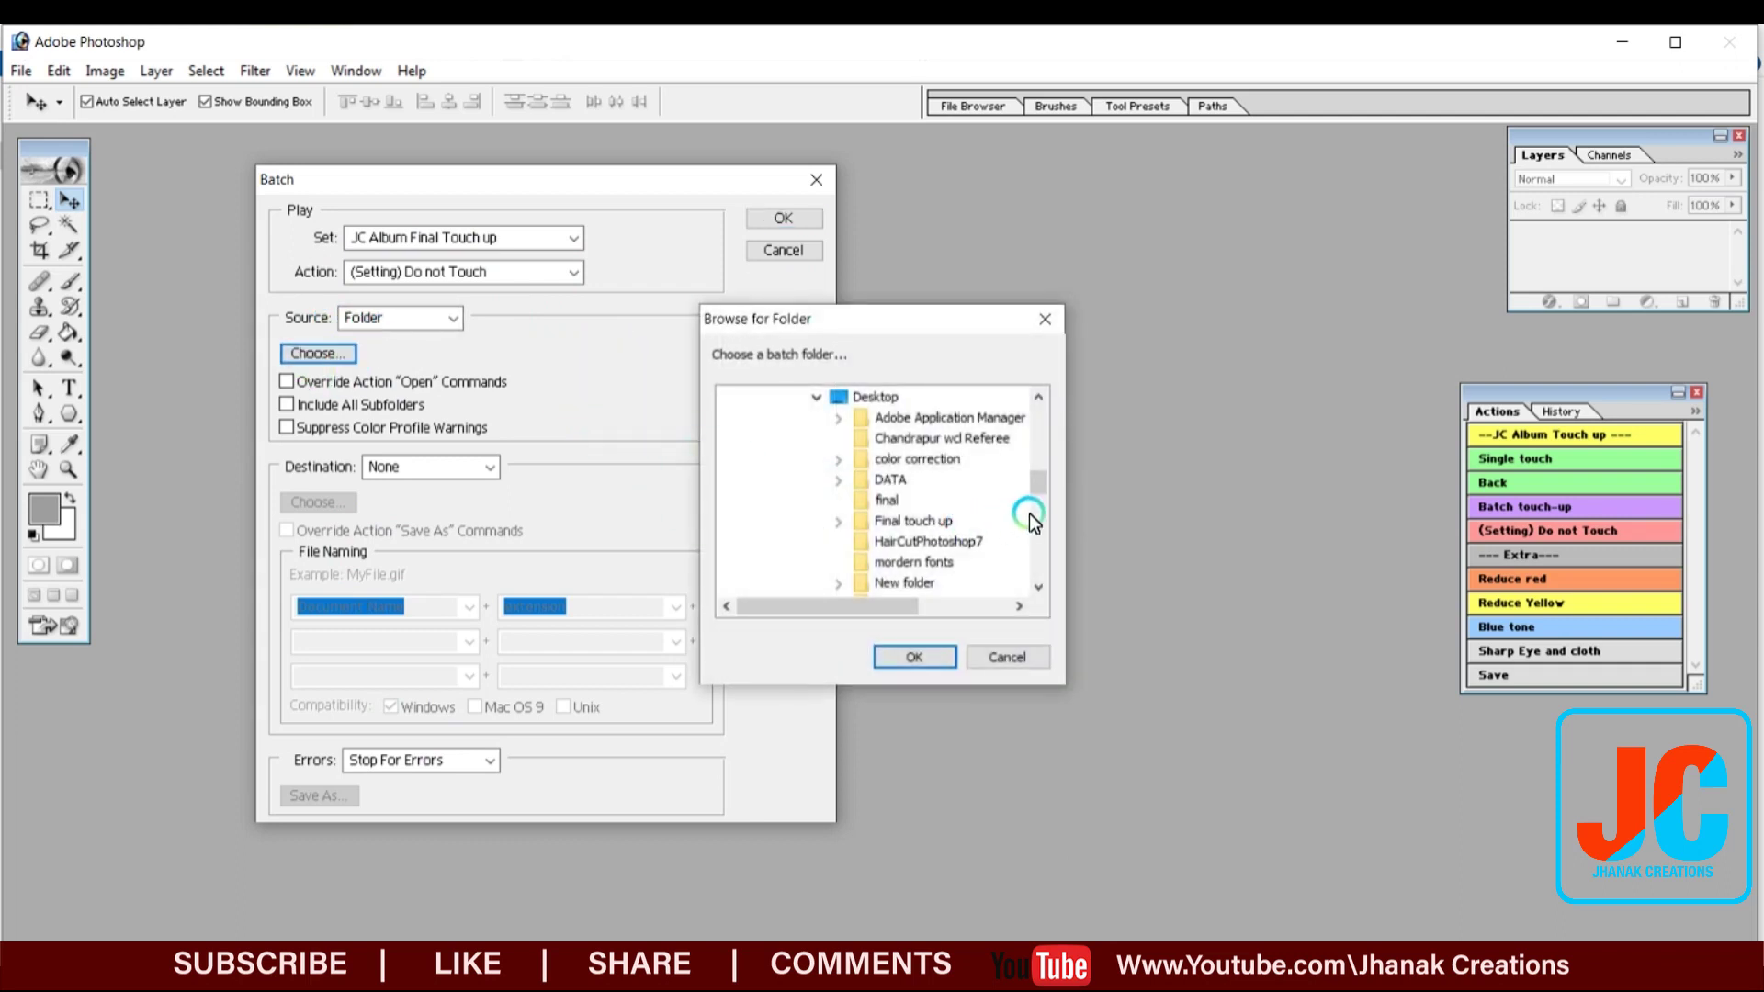
scroll(968, 480, down, 2)
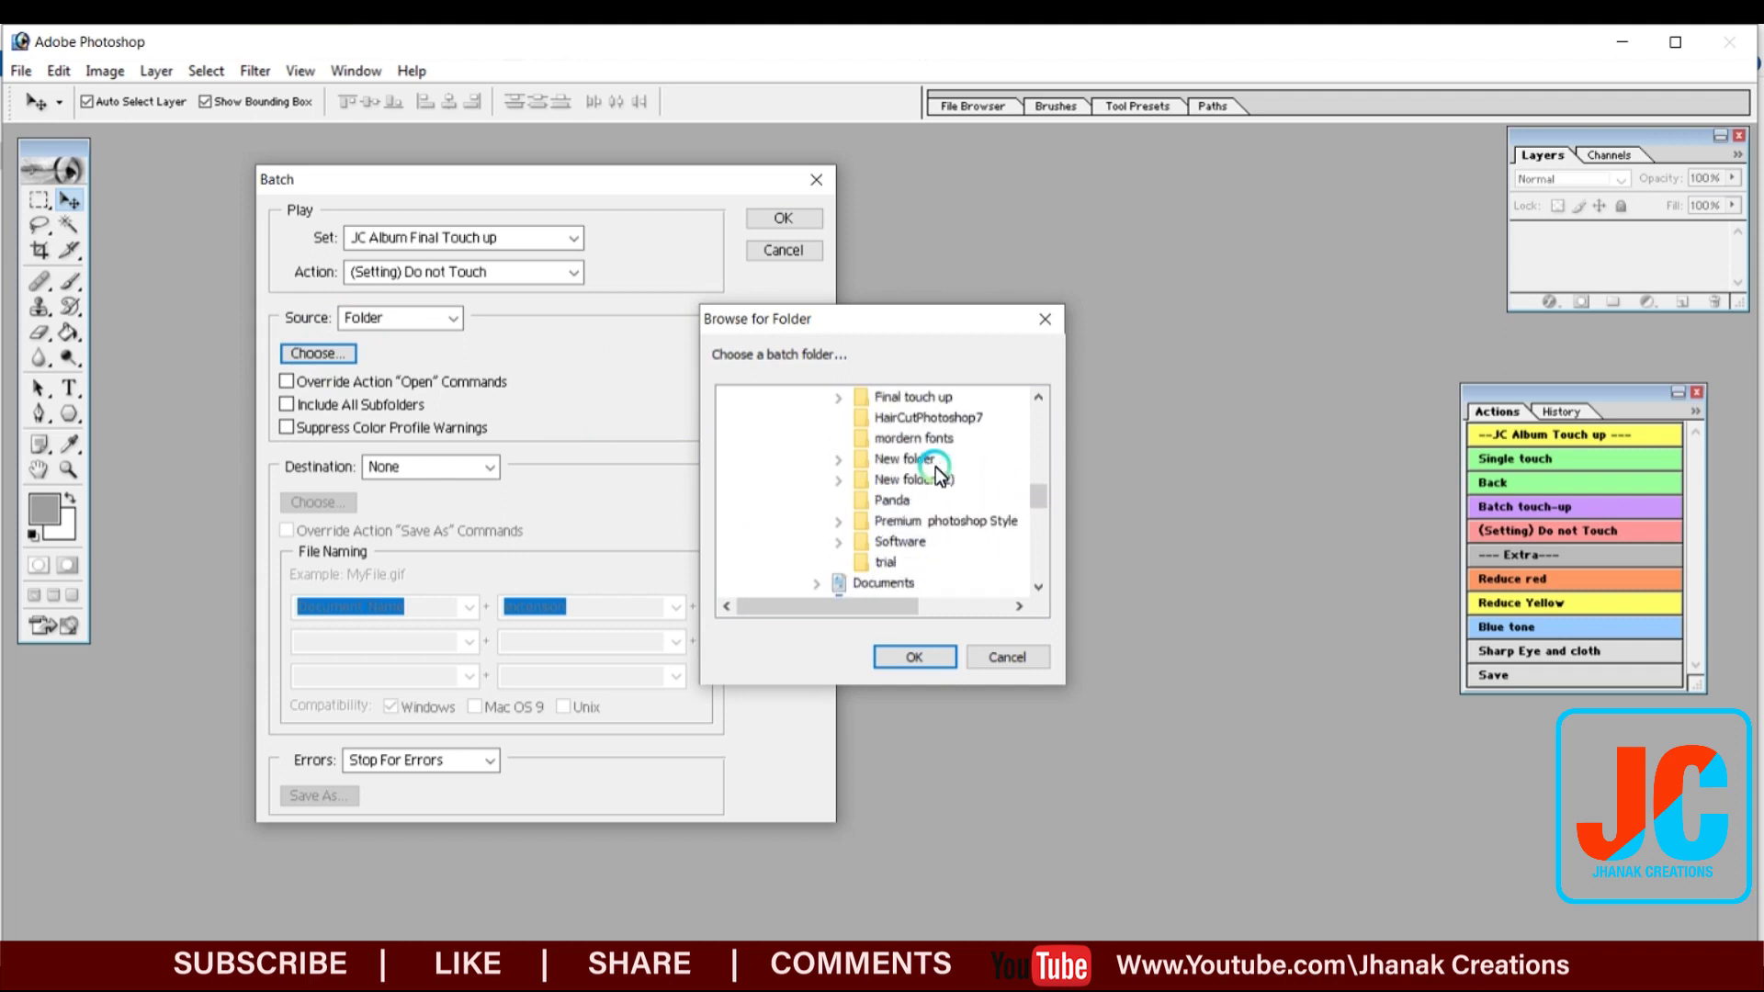
click(887, 561)
click(913, 655)
Switch to File Explorer and look over the album pages in the trial folder
mouse_move(735, 965)
click(774, 909)
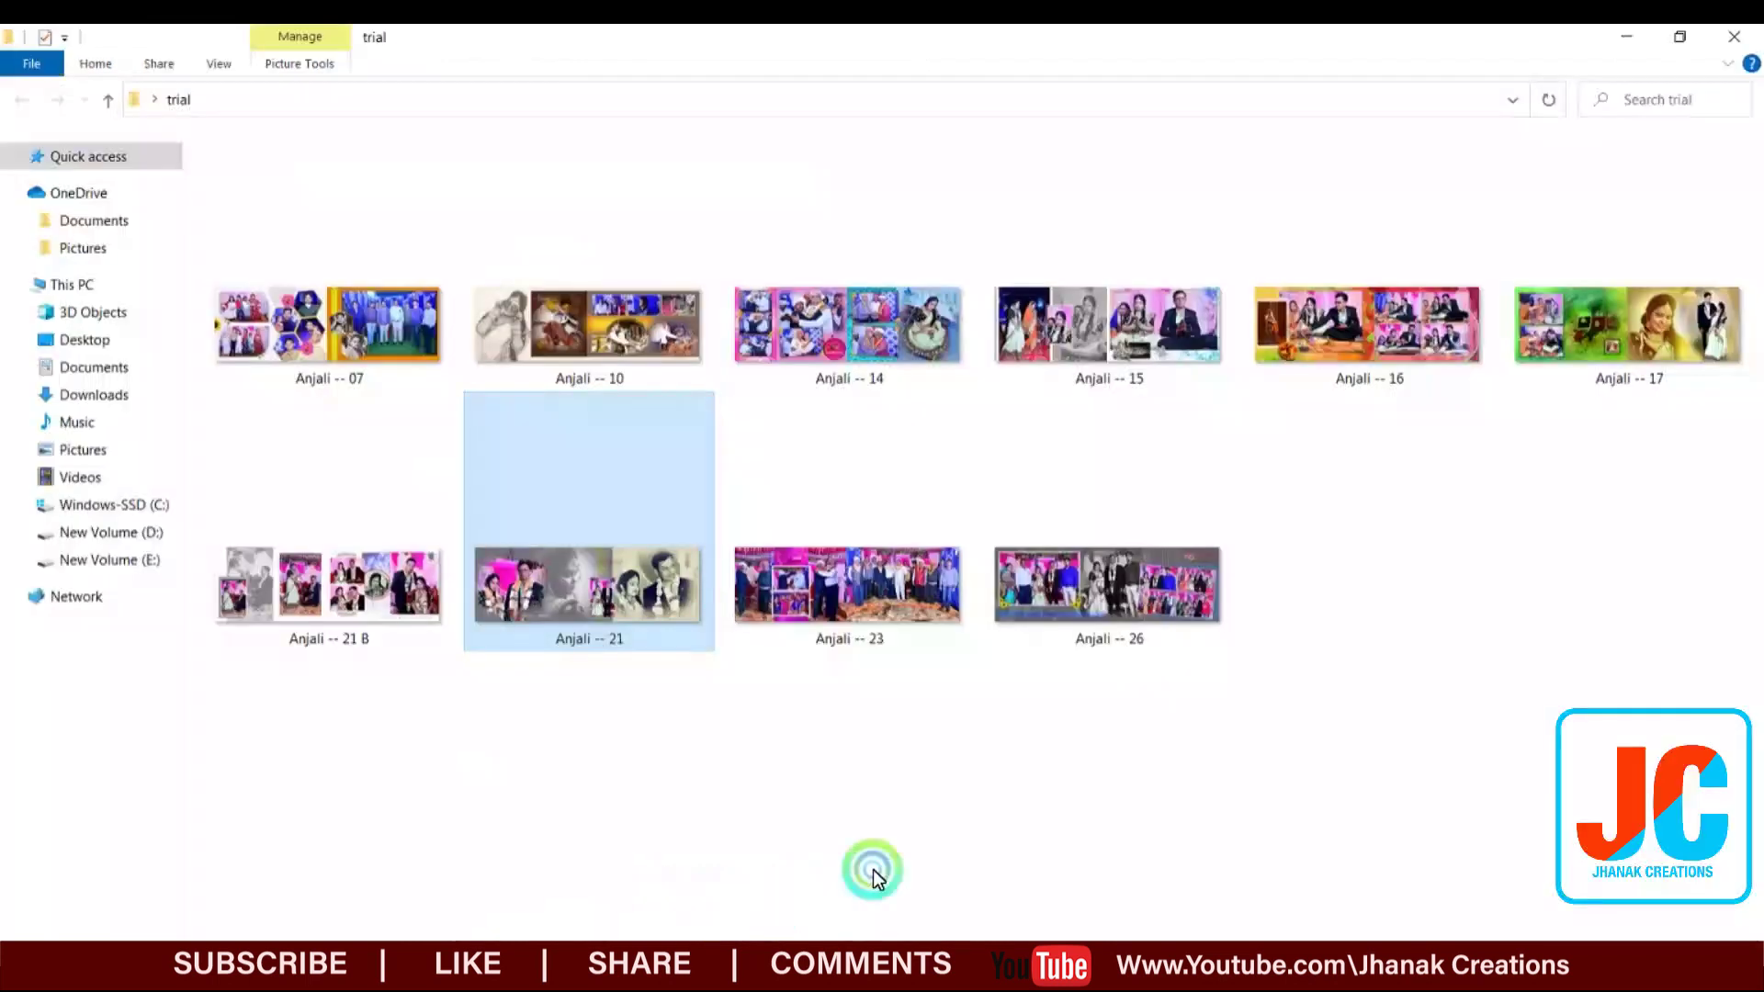
click(1272, 732)
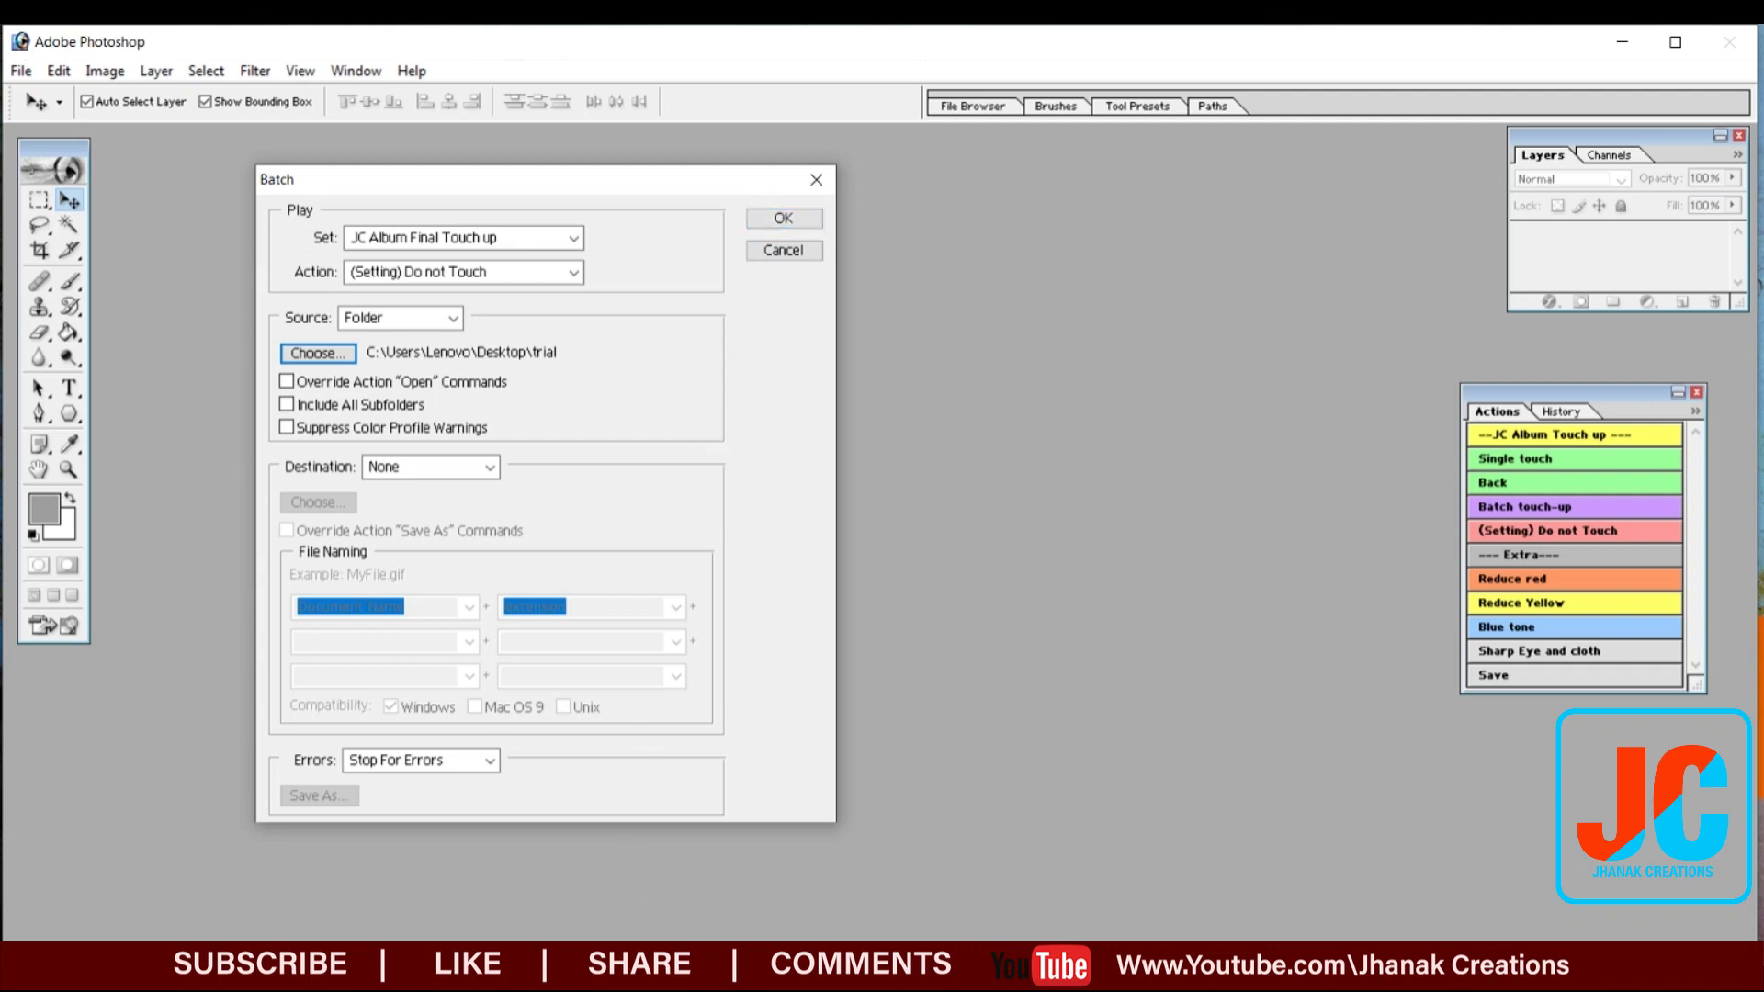
In File Explorer, open the Final Touch-up folder on drive D: and delete all the images in it
click(648, 972)
click(698, 897)
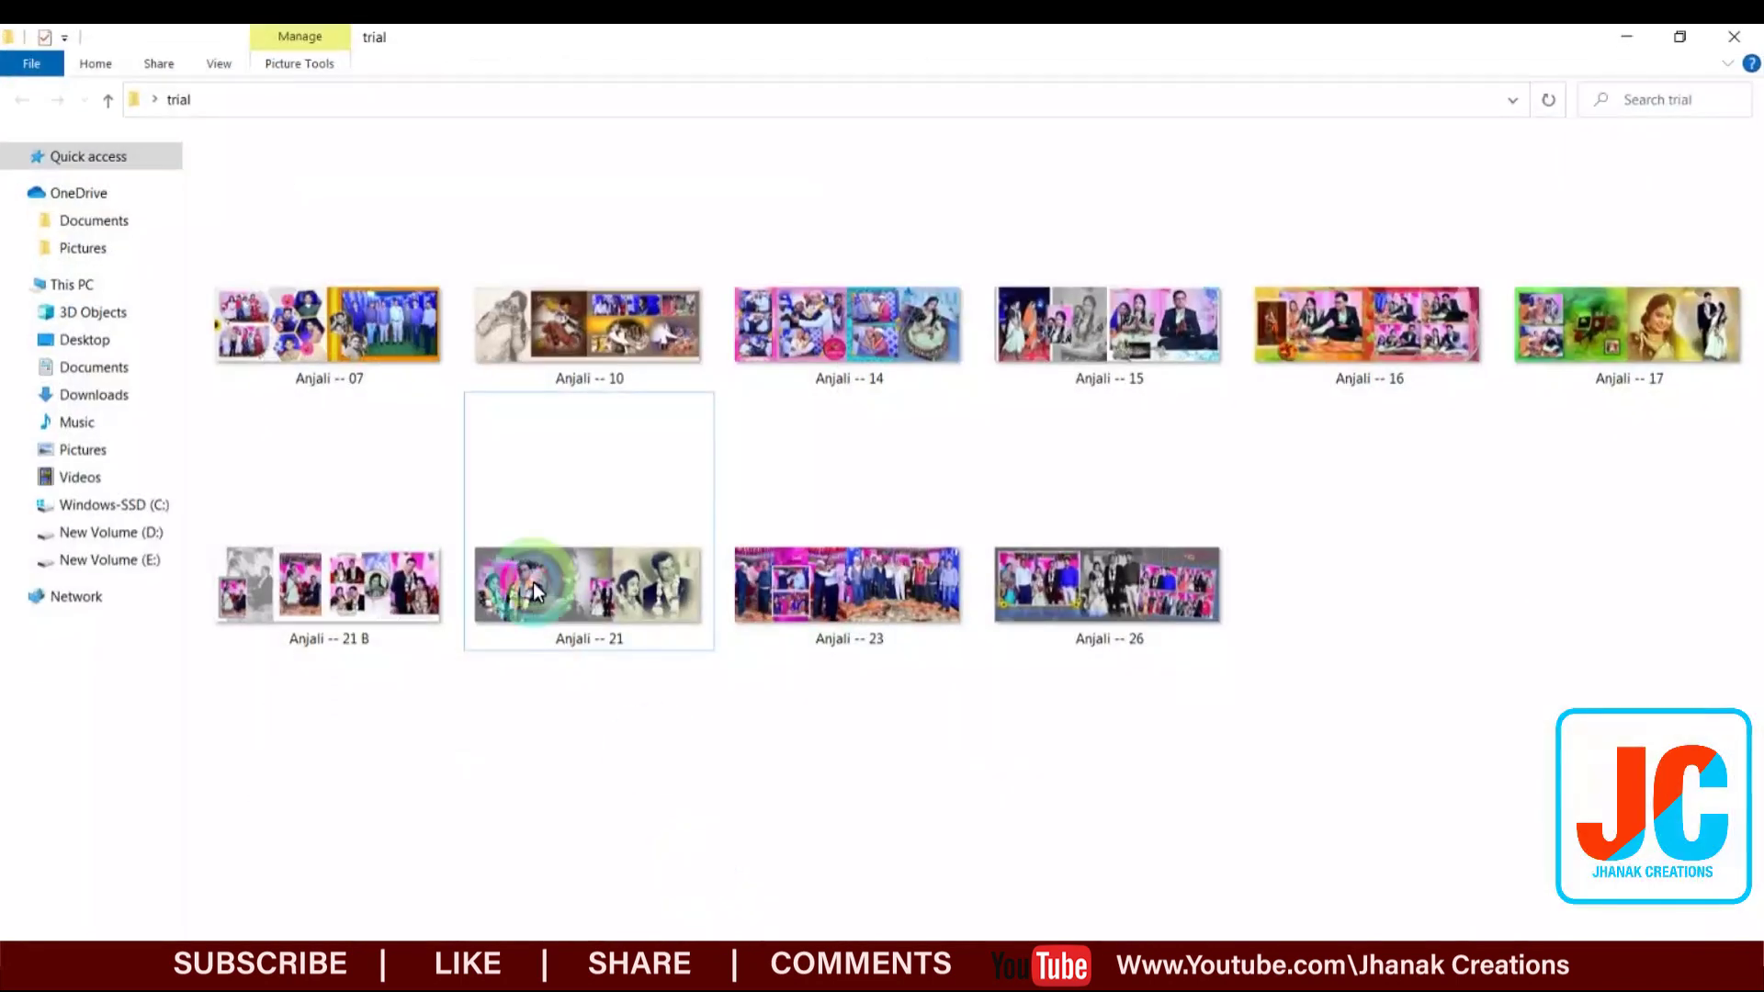
click(109, 536)
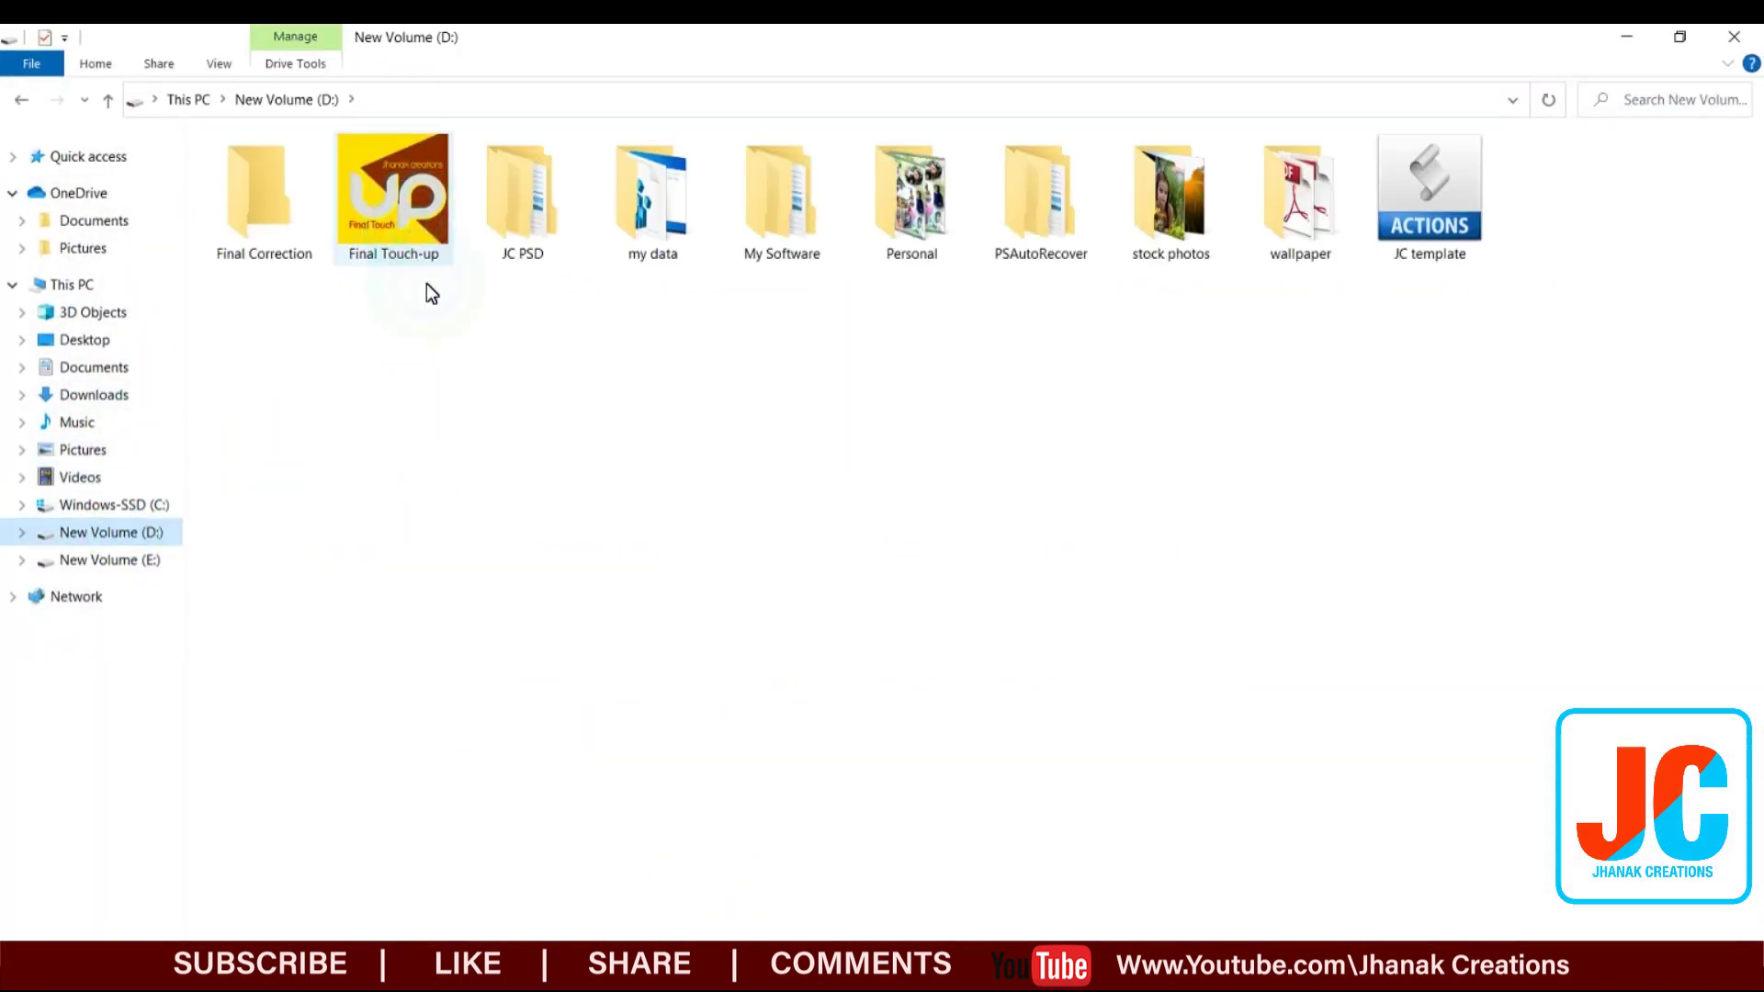
double_click(385, 233)
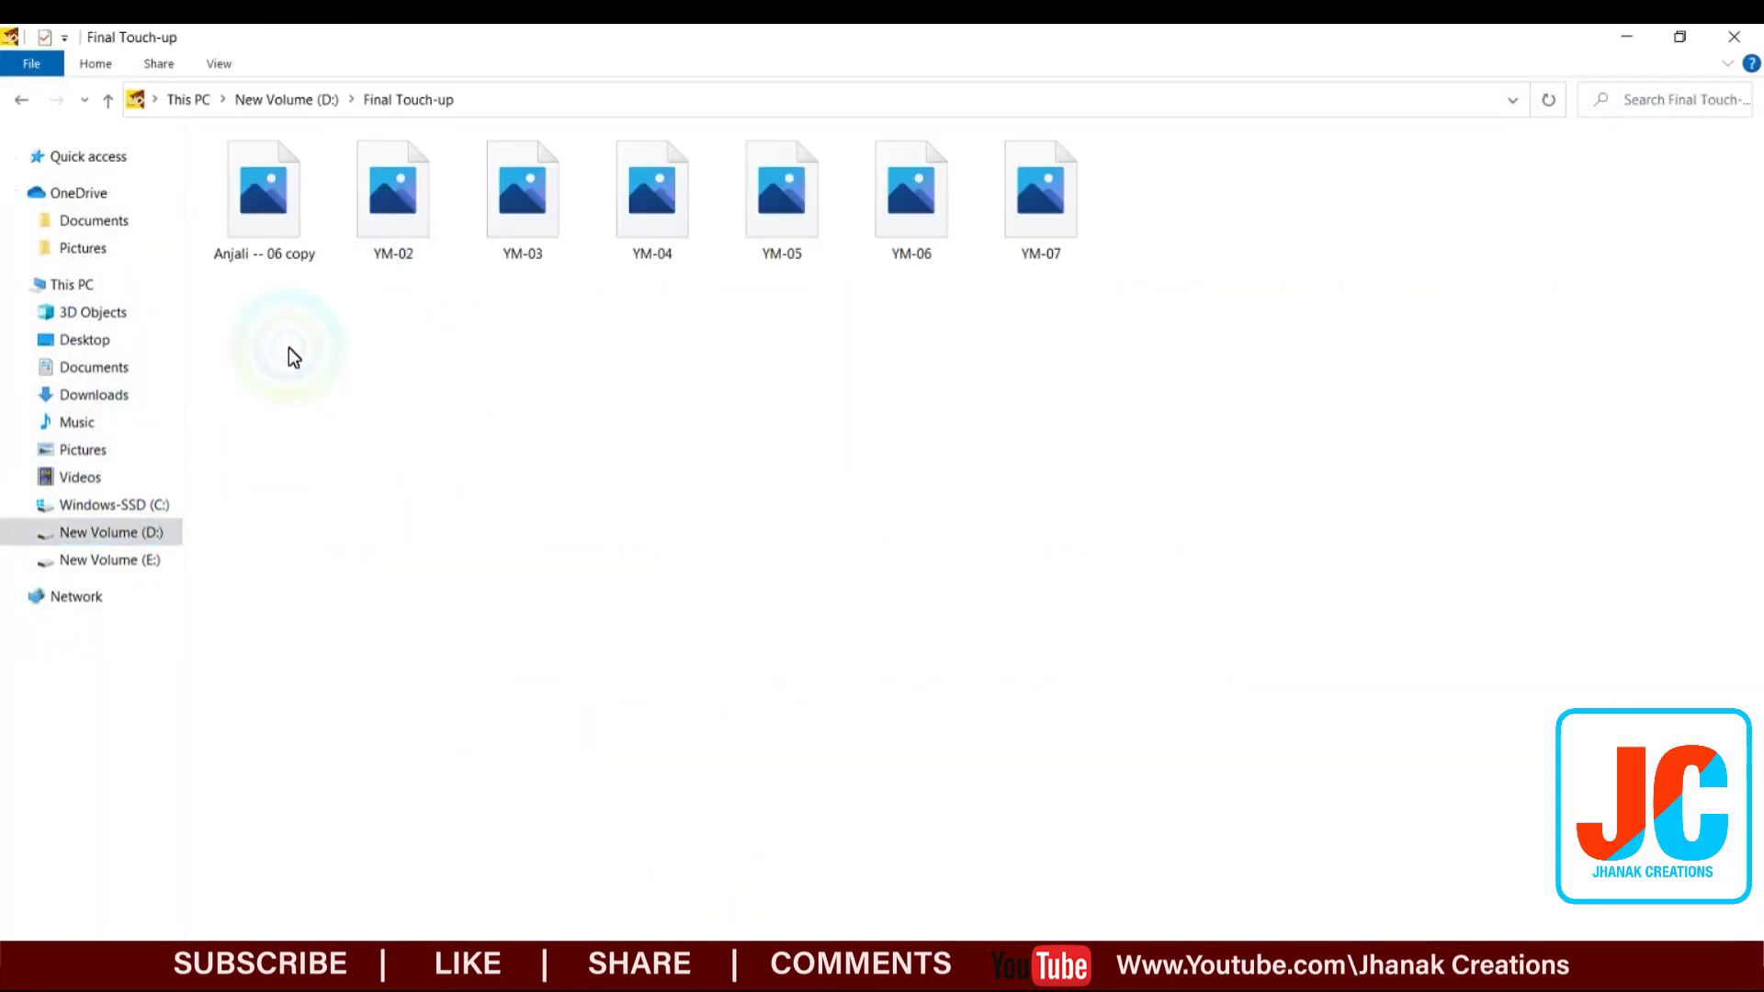
drag(434, 372, 1074, 228)
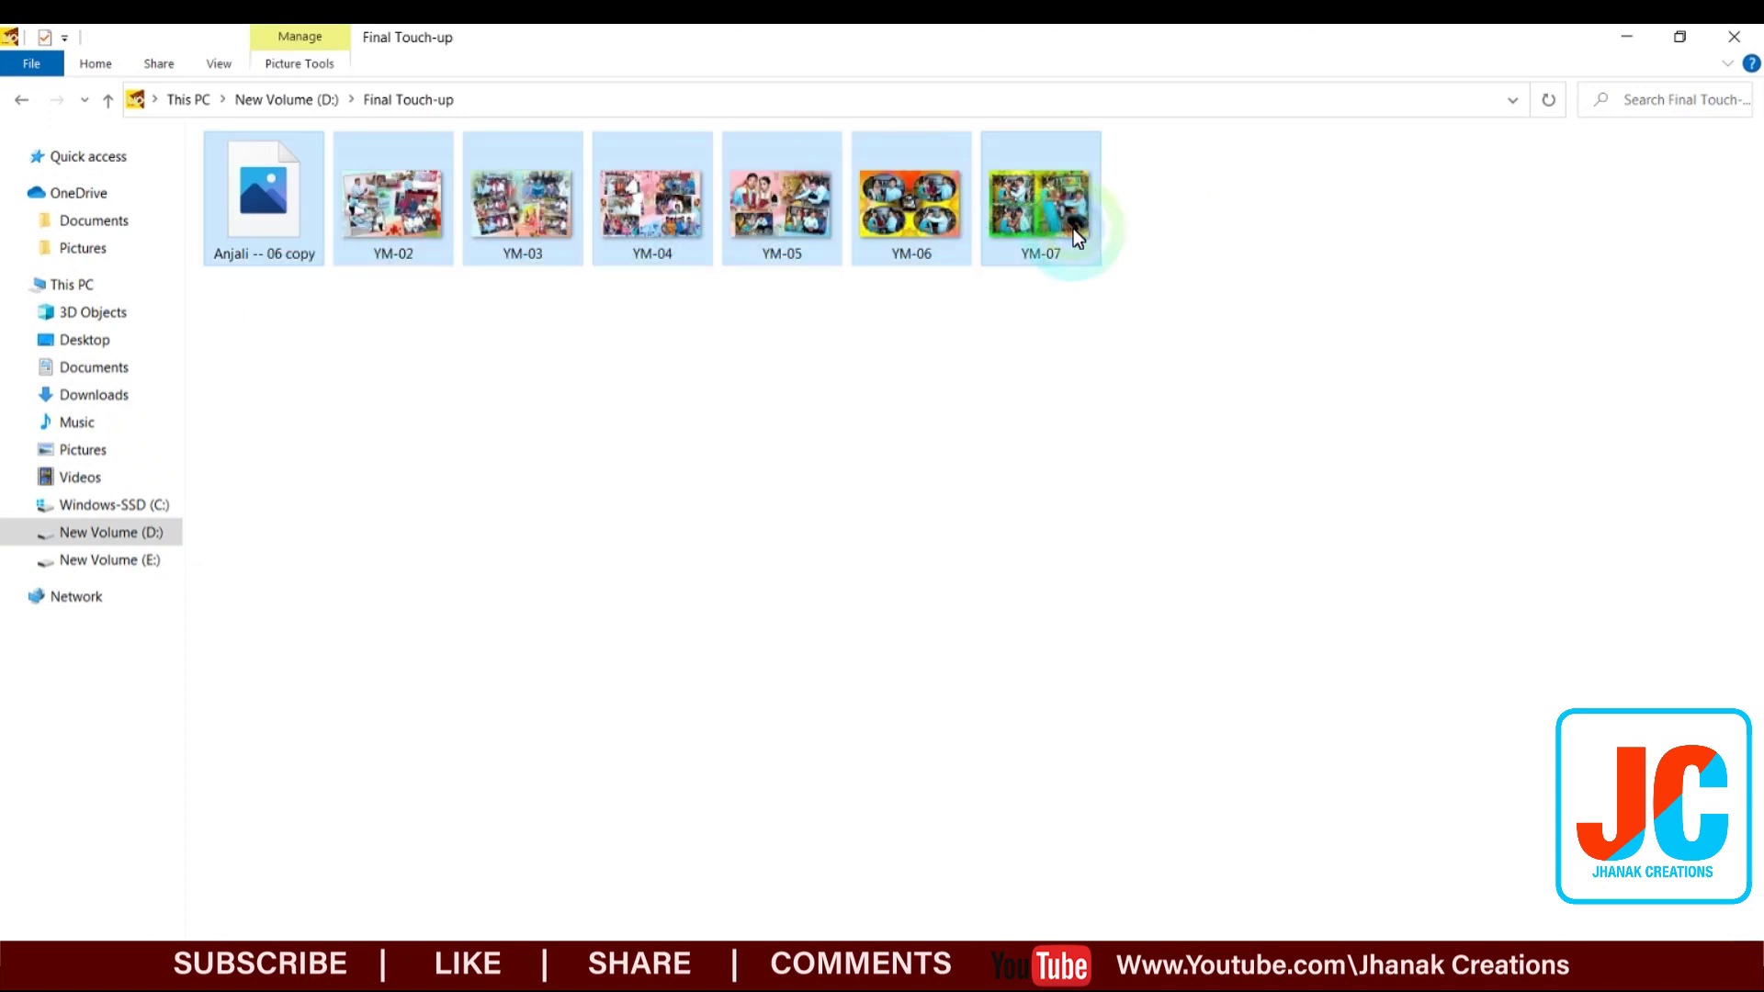
key(Delete)
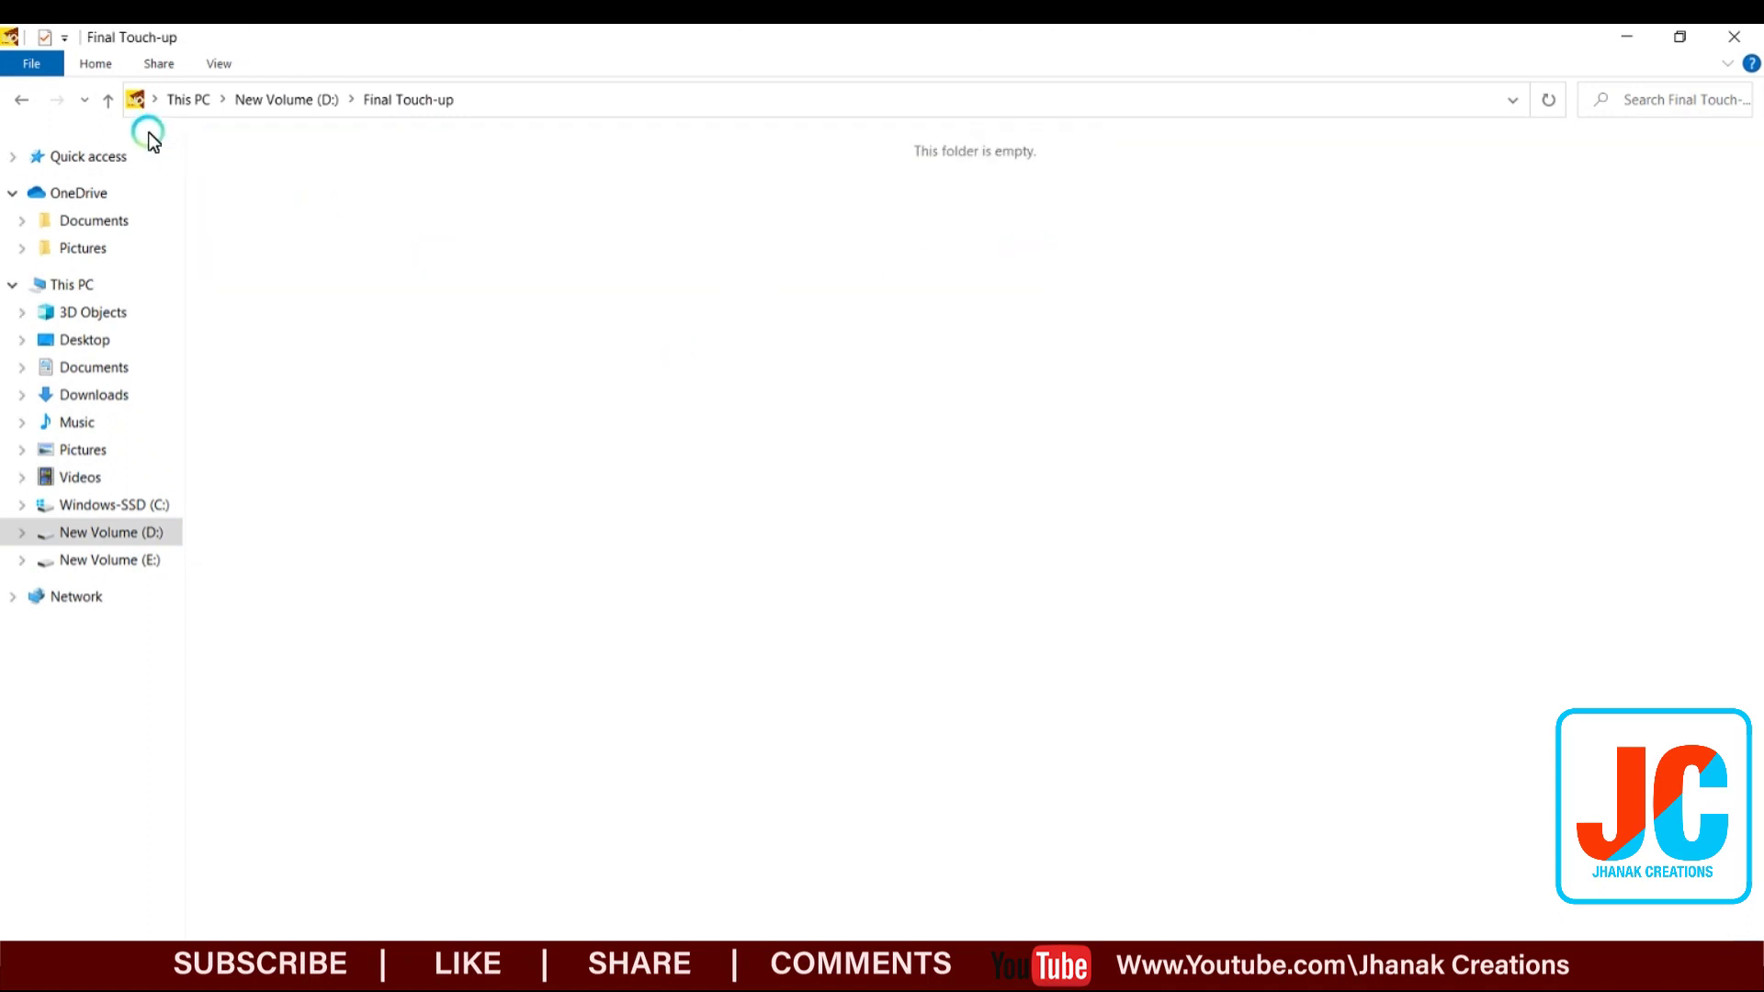
Return to drive D: and reopen the Final Touch-up folder to check its contents
click(46, 94)
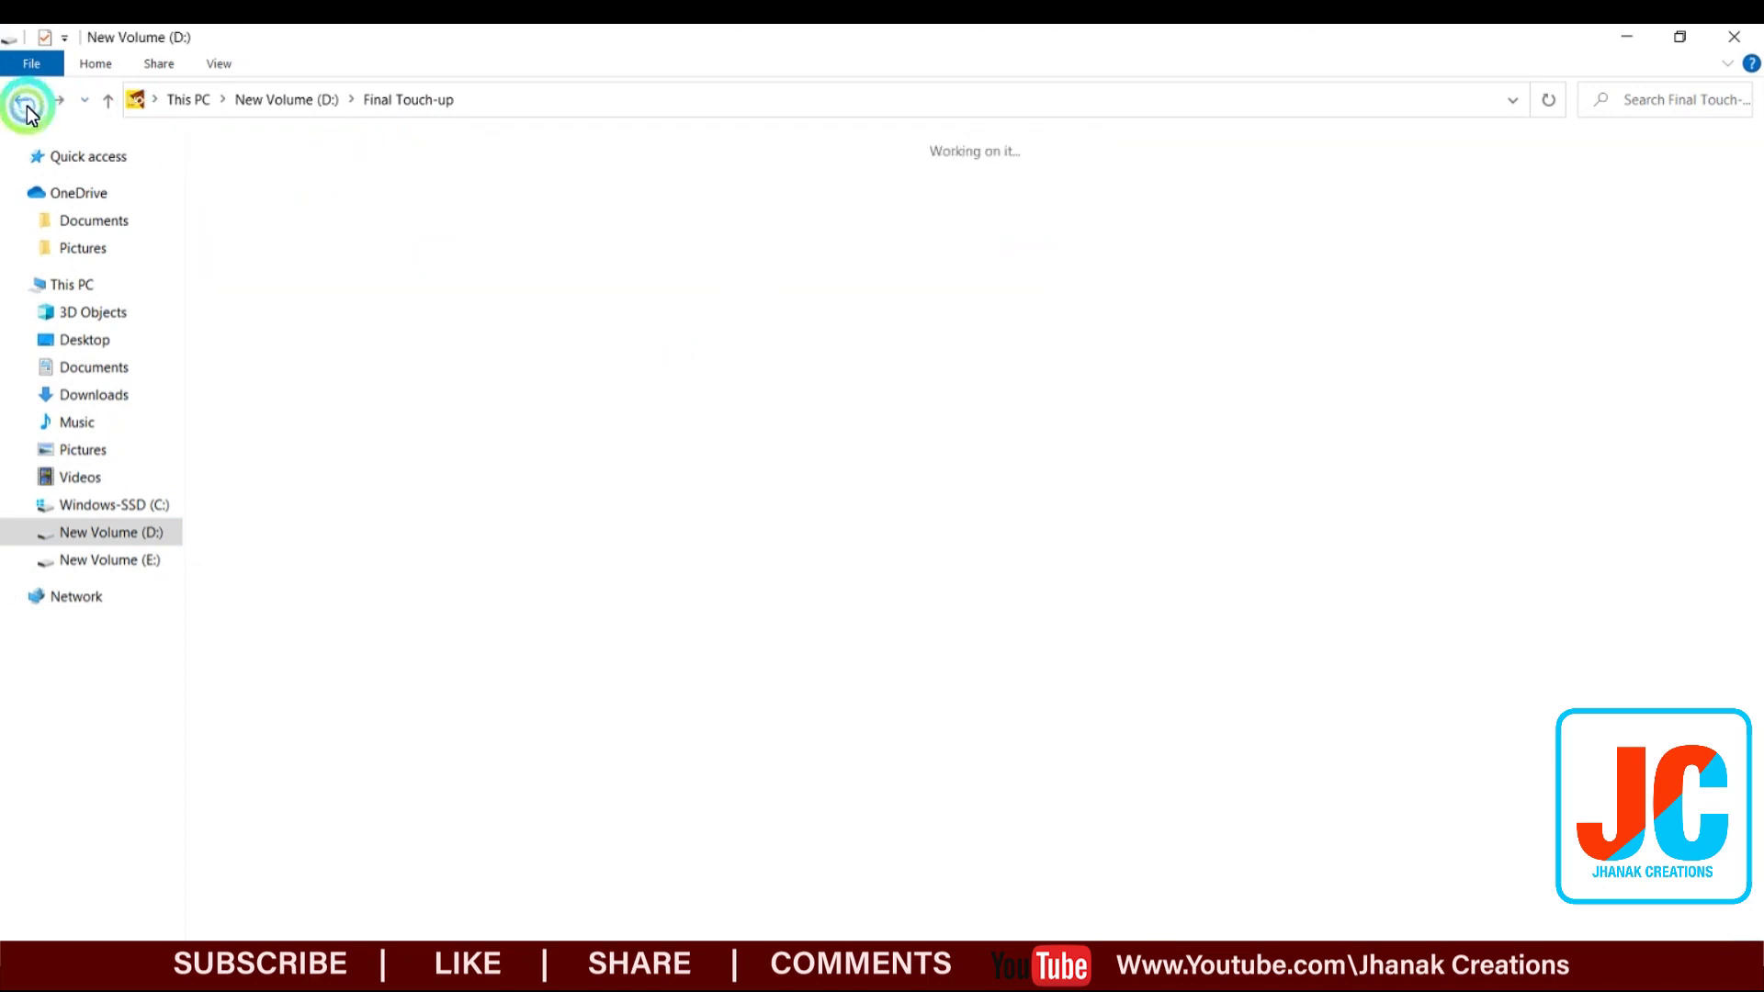
click(362, 237)
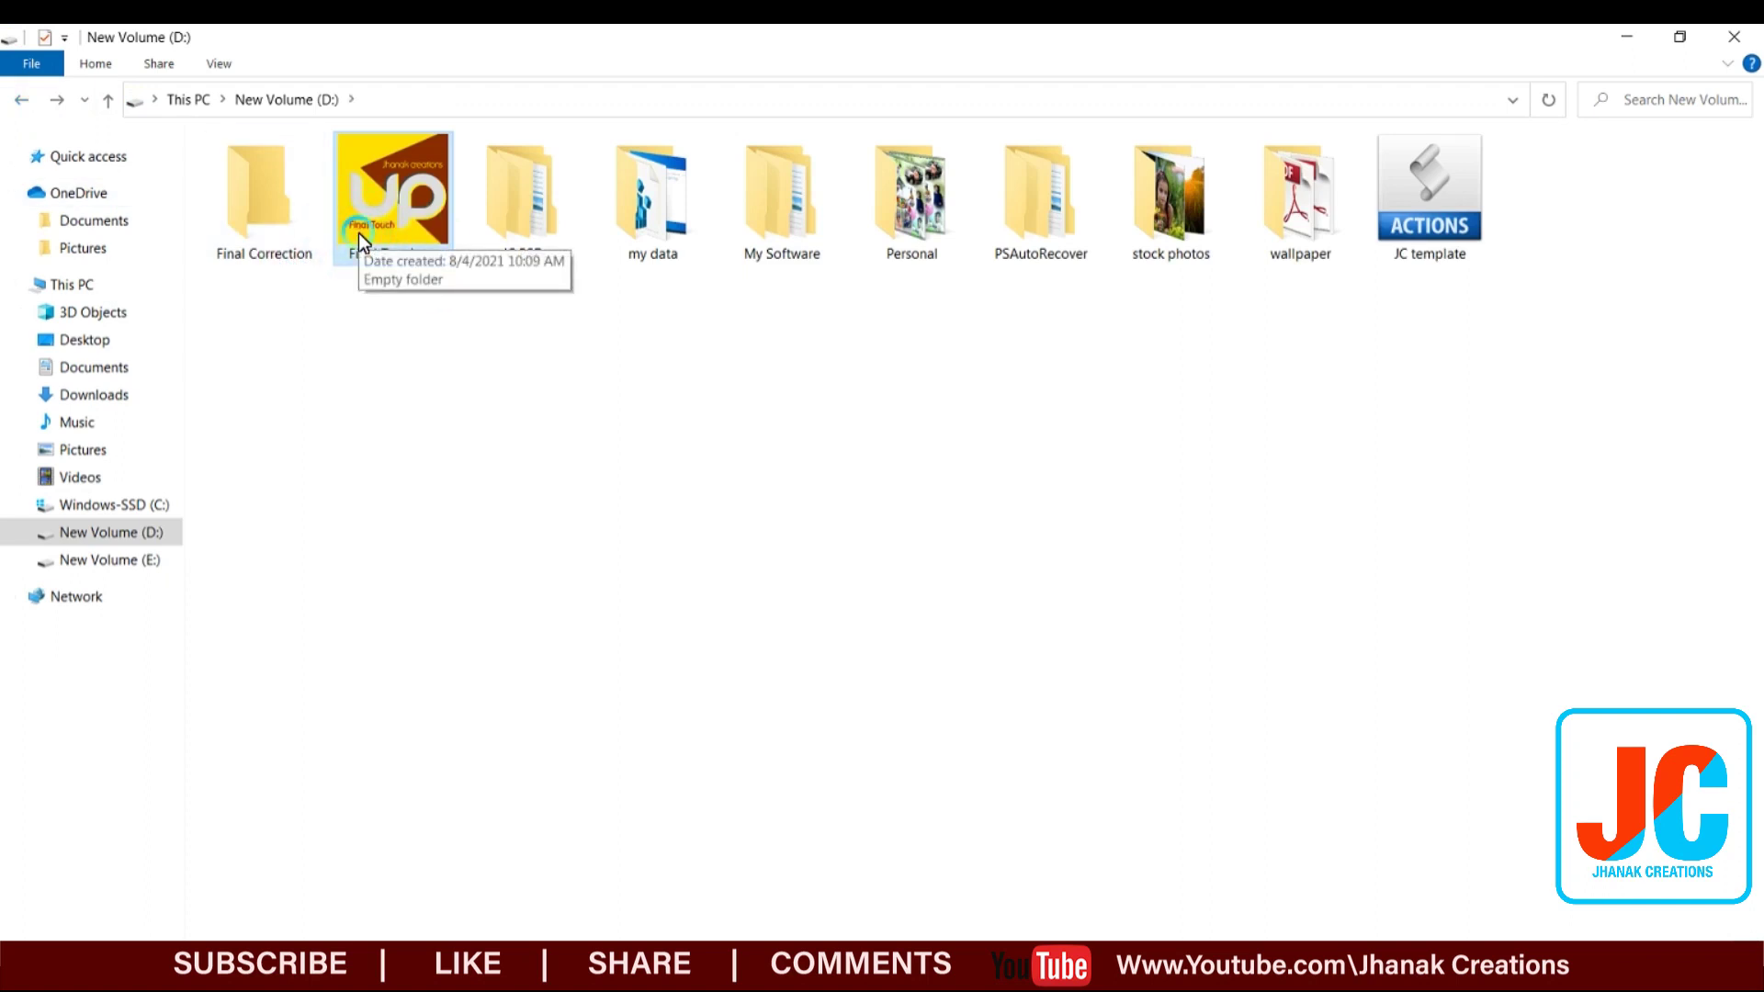
double_click(358, 233)
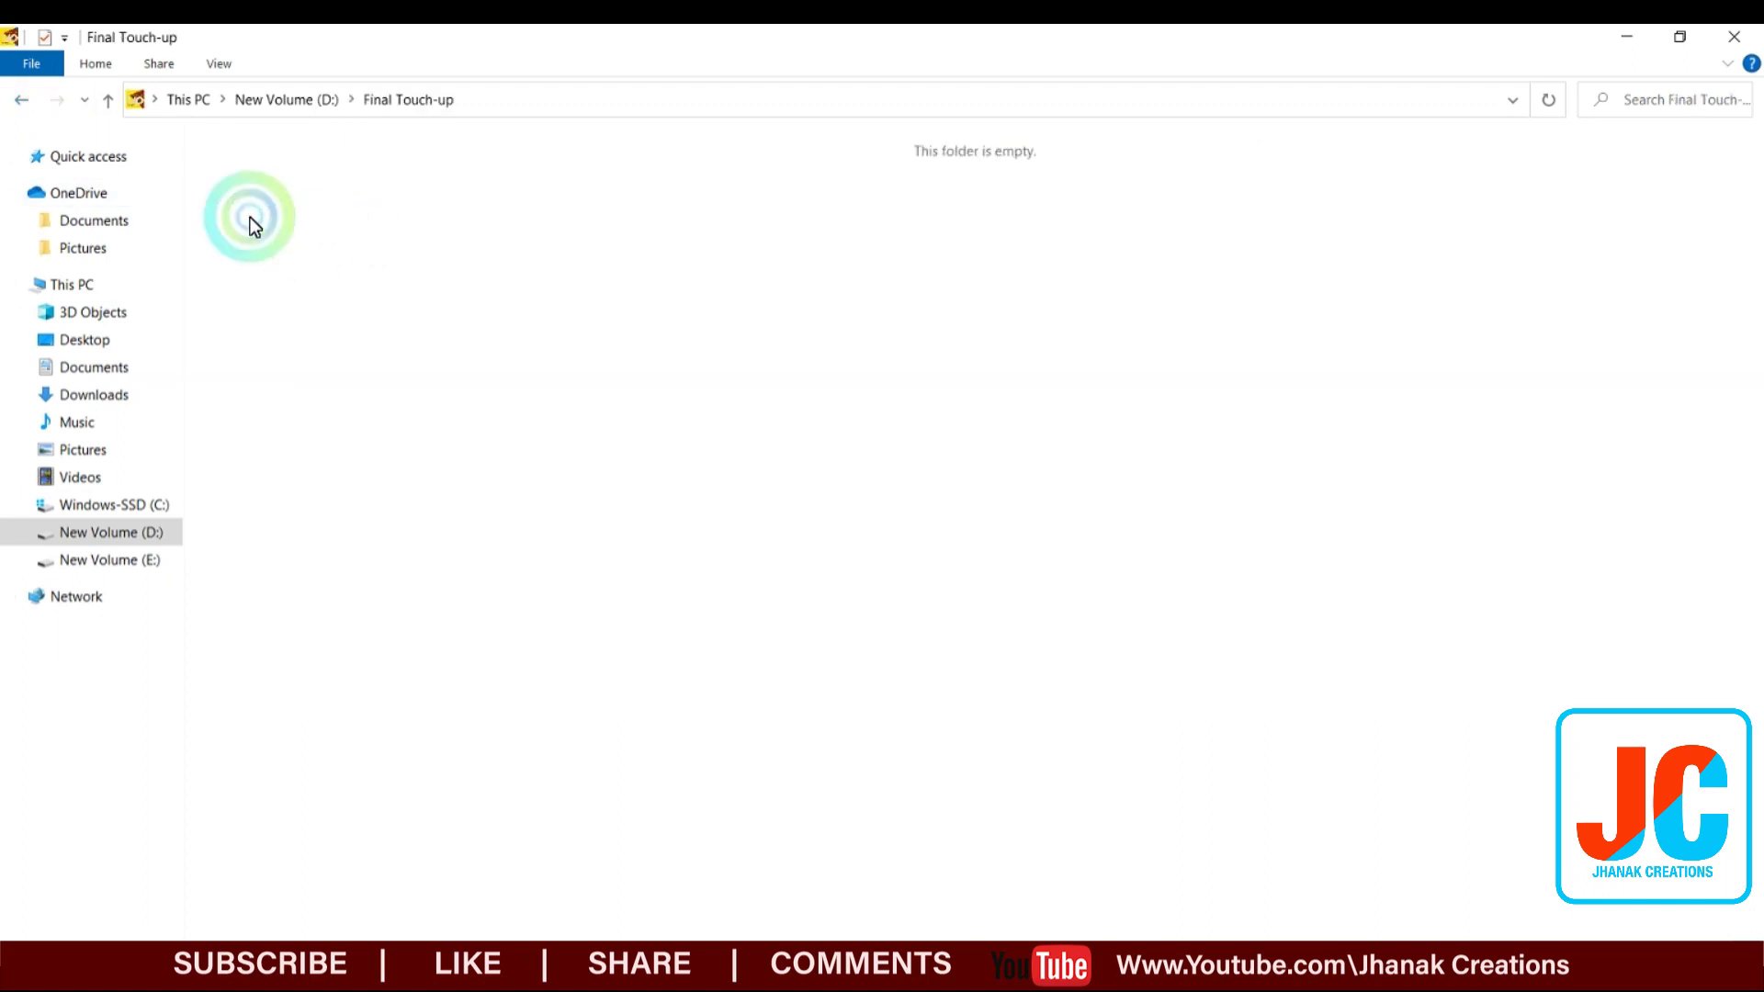
Place a reduced Final Touch-up folder window beside the Batch dialog, and start the batch on the trial folder in Photoshop
click(1678, 38)
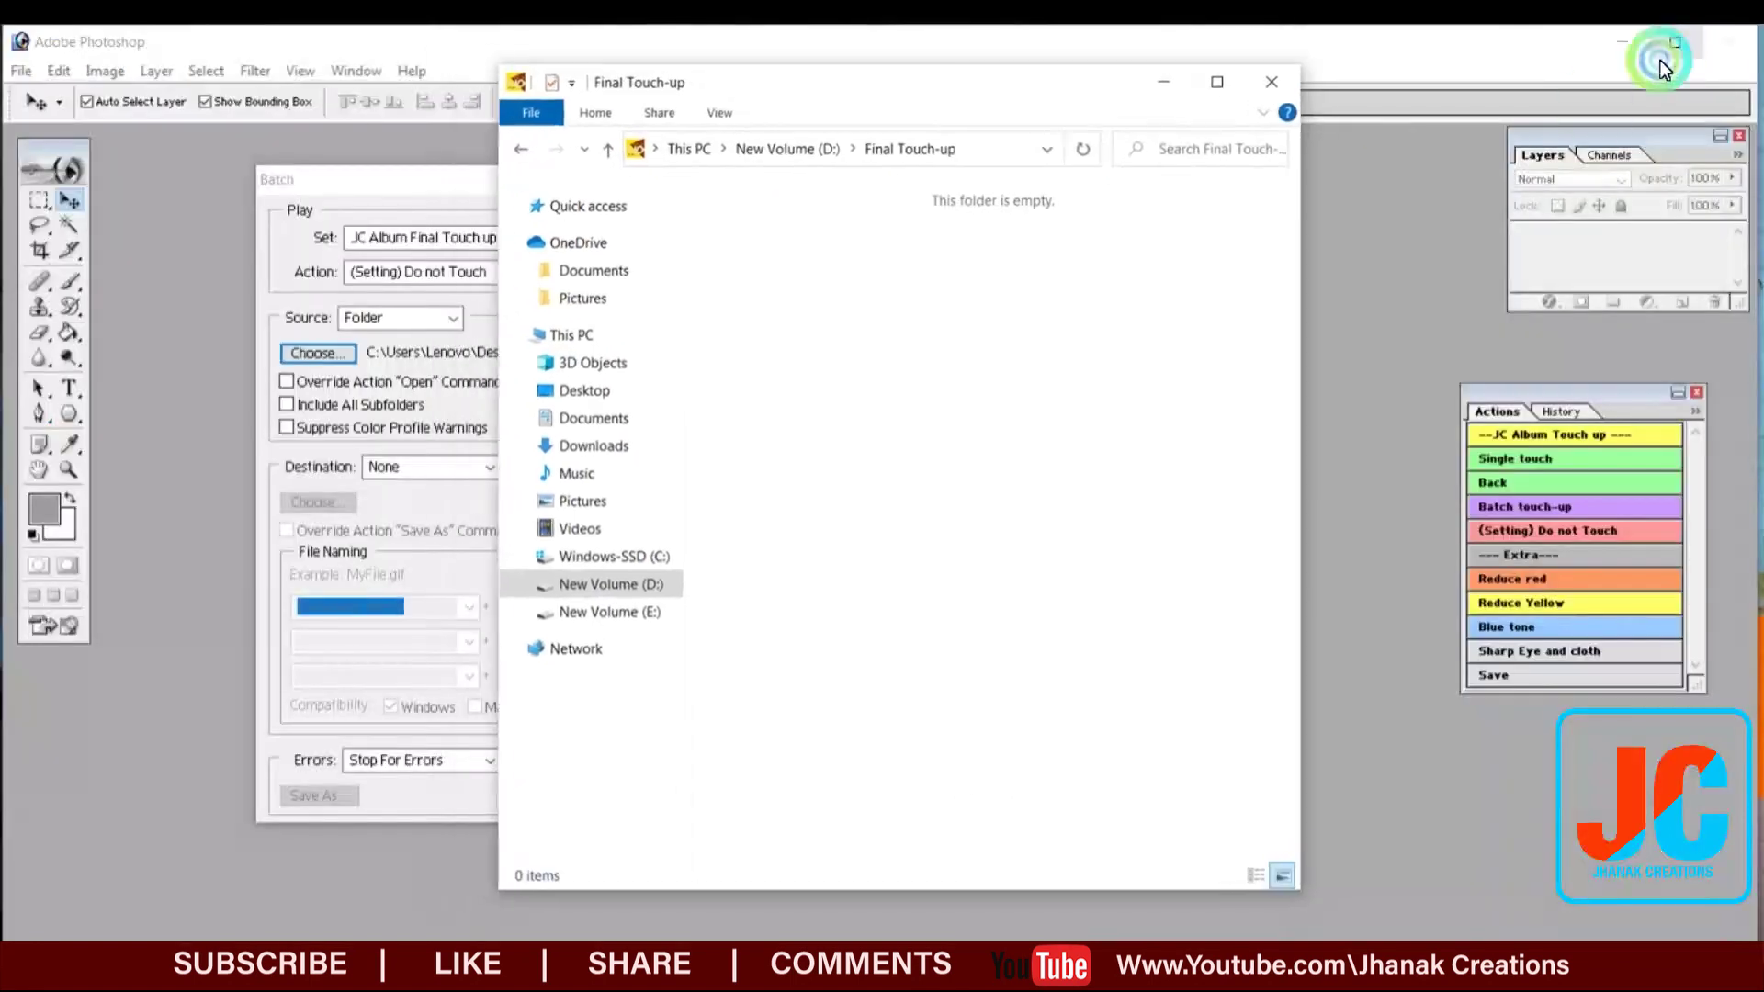
drag(1009, 98, 1446, 137)
click(1232, 358)
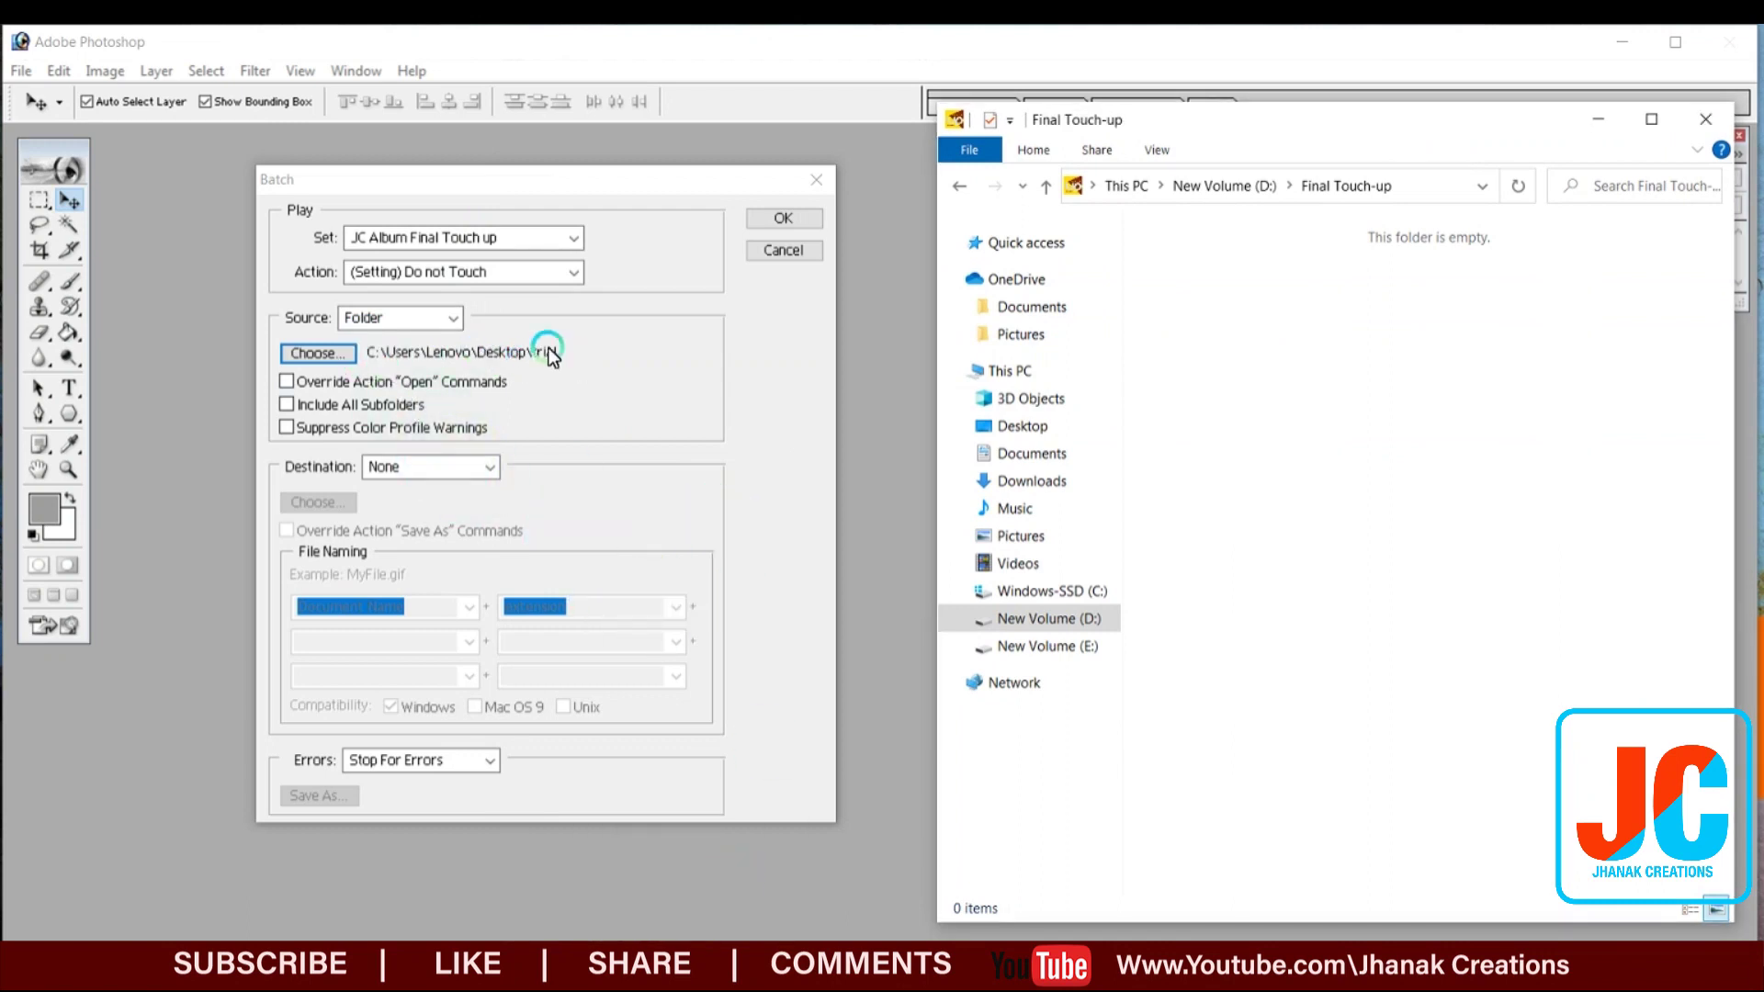
click(767, 217)
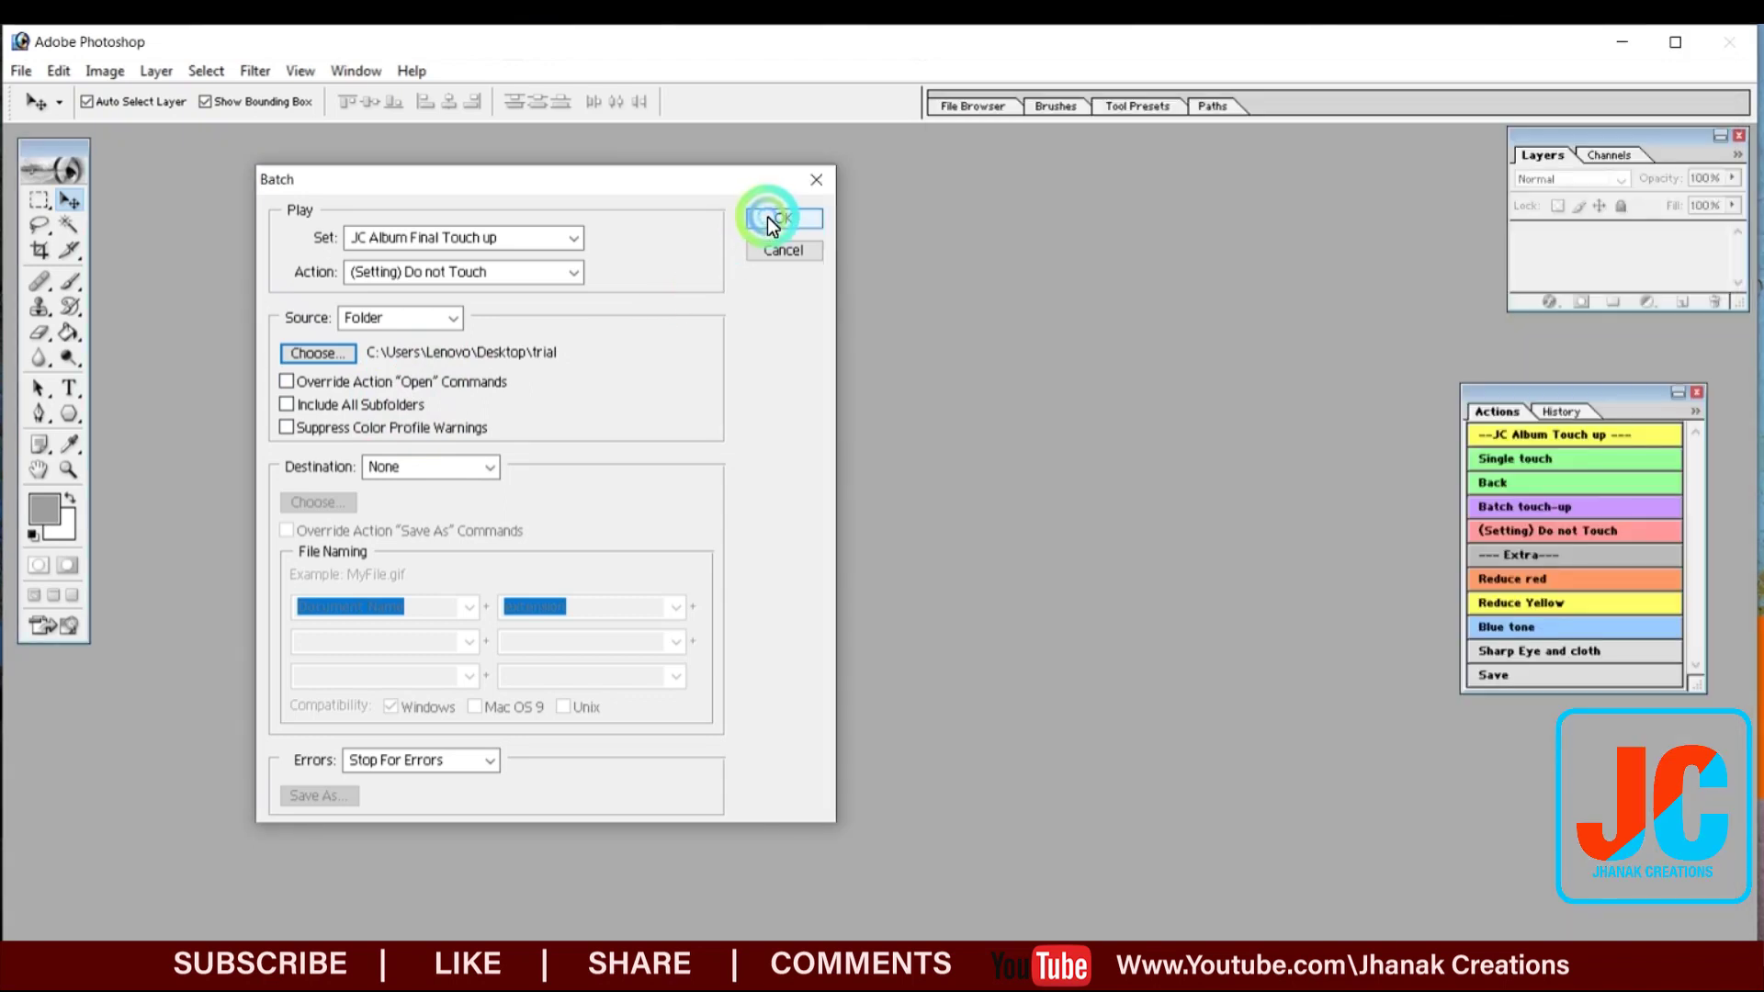